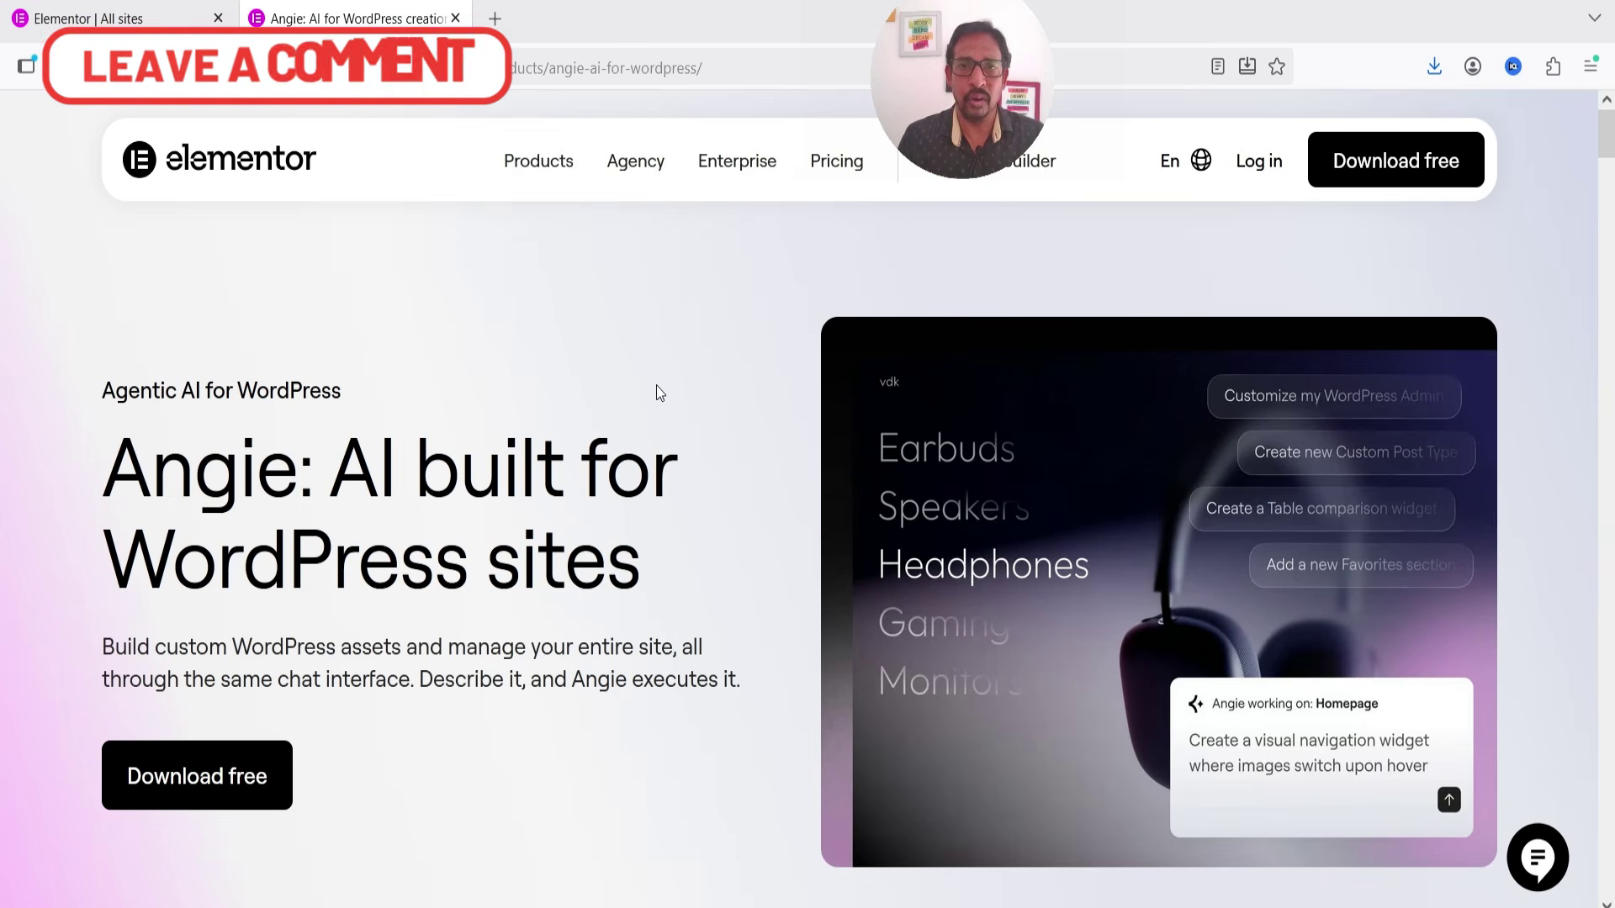
Read the Angie product page's descriptions of website snippets, visual apps, custom post types and fields, and Elementor widgets.
scroll(656, 385, down, 20)
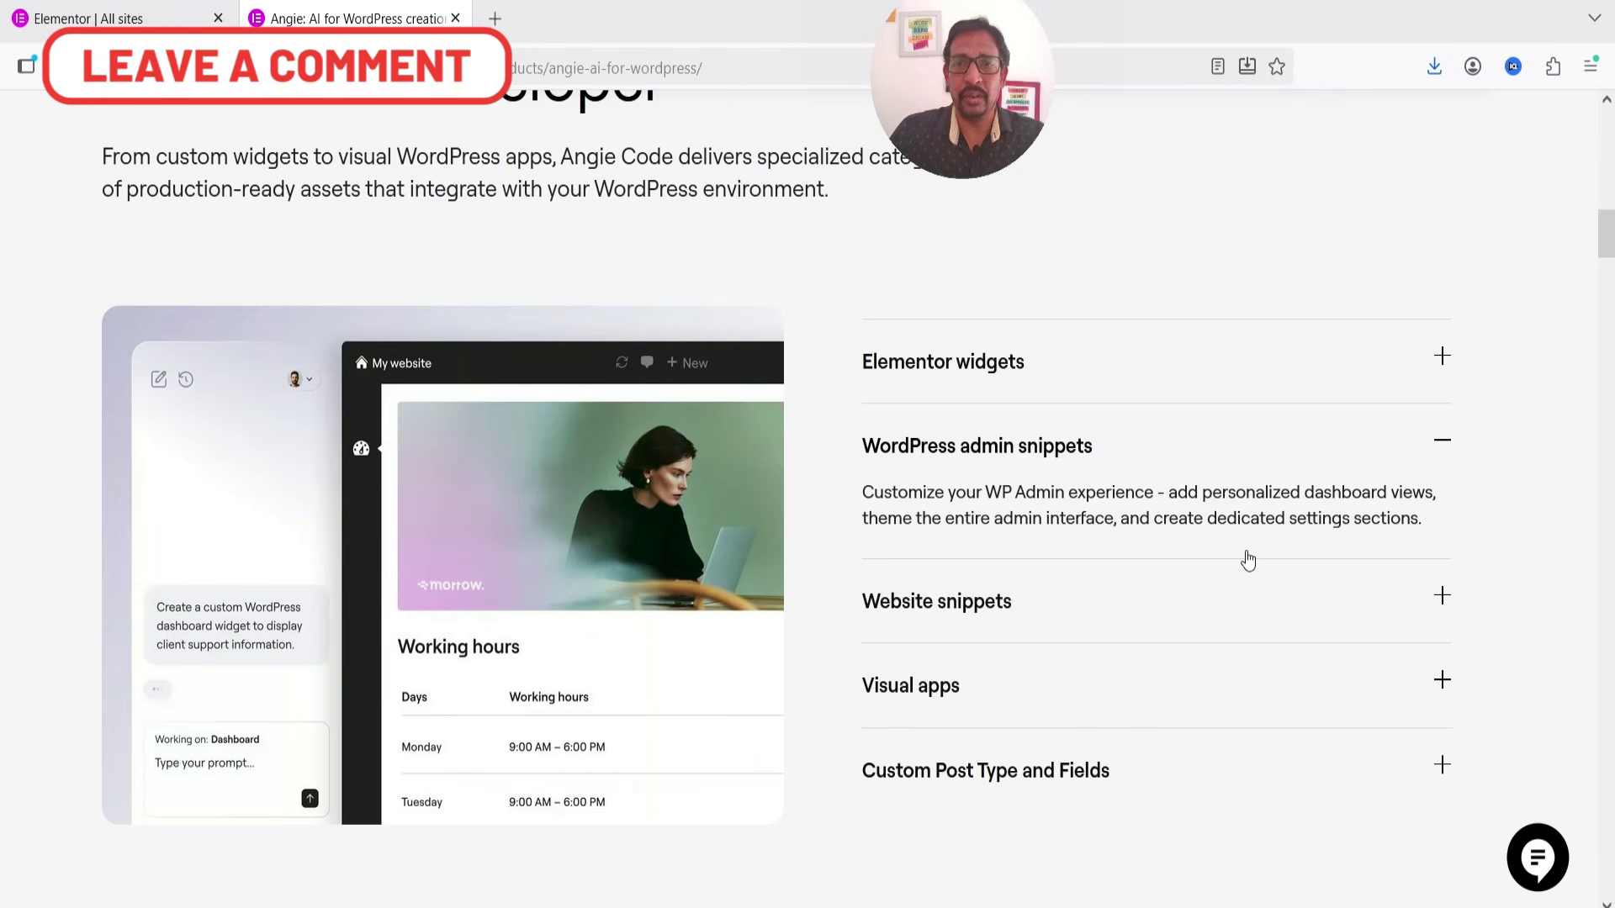
click(1175, 624)
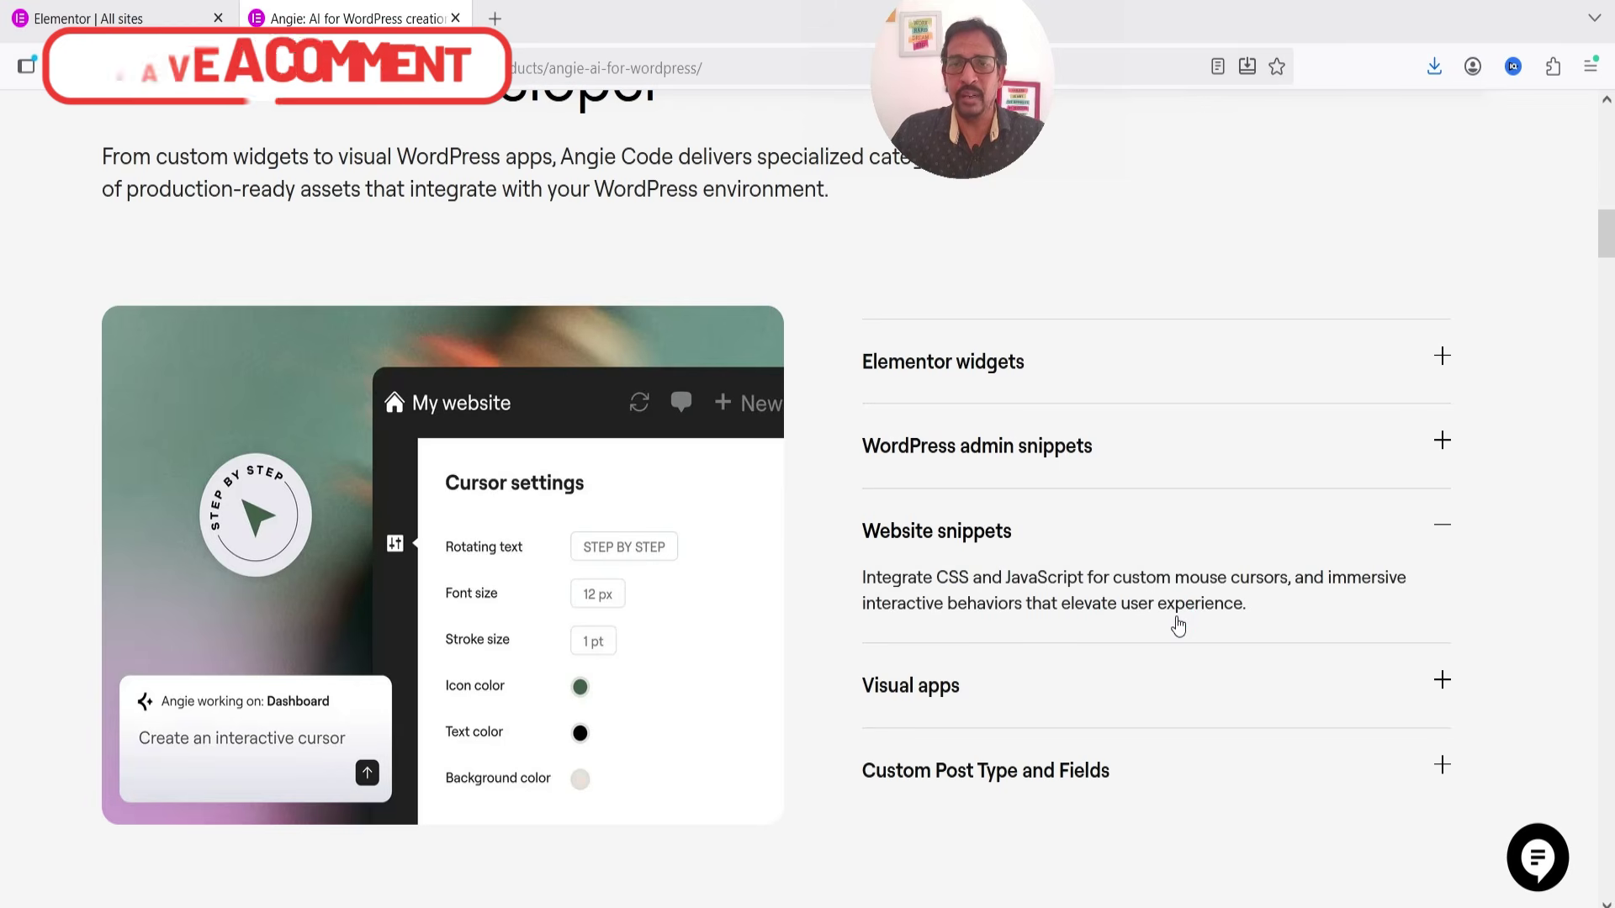
click(1161, 666)
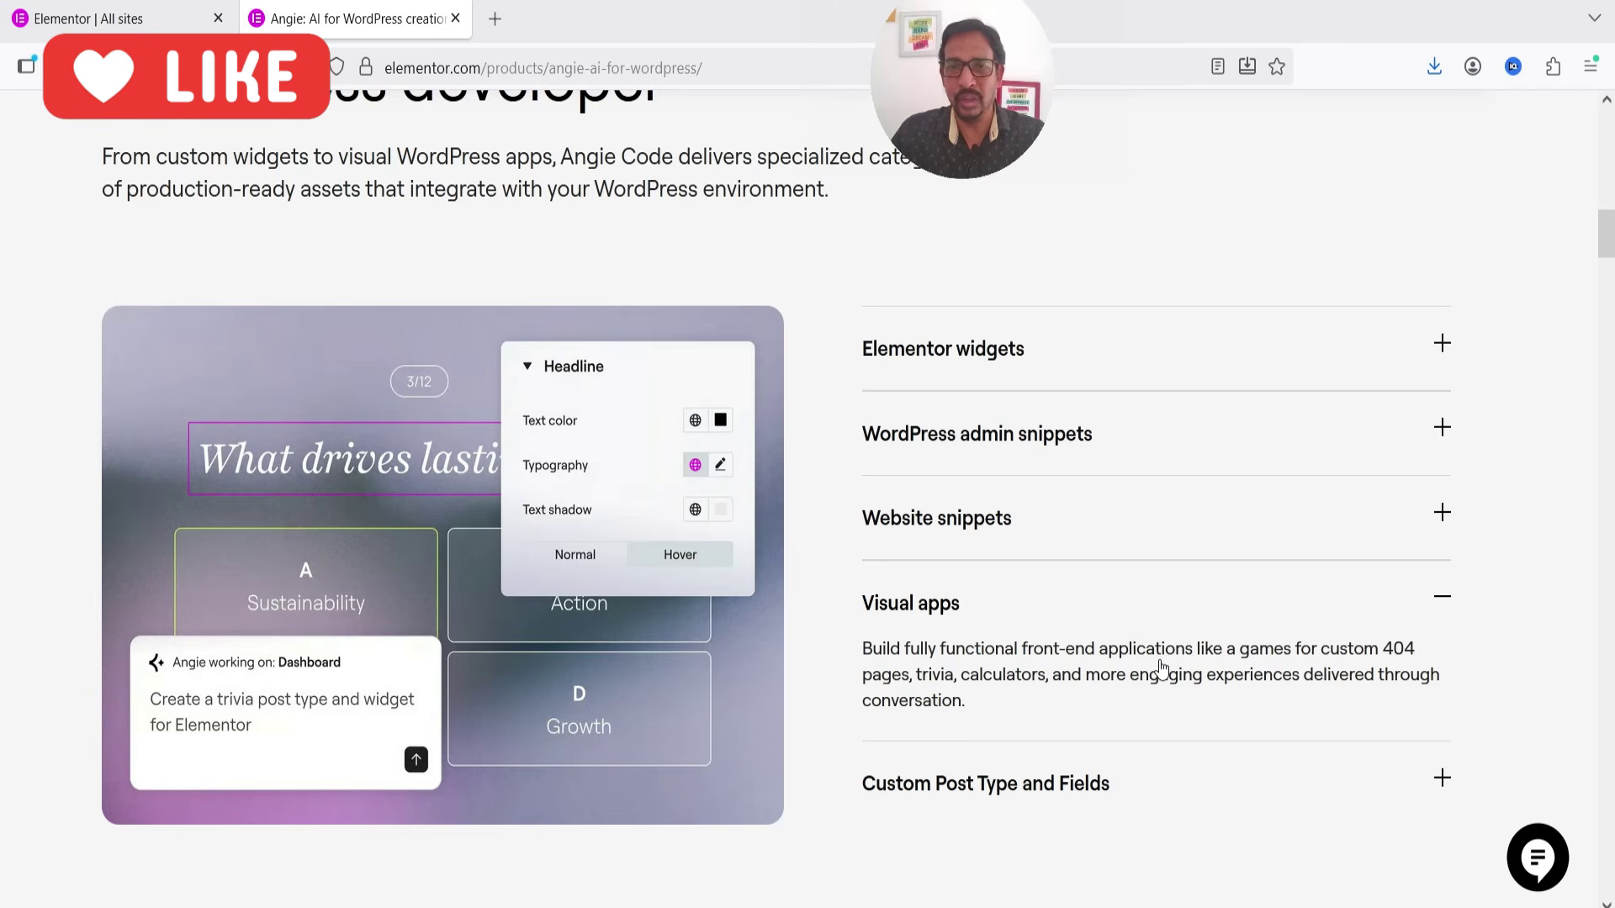
click(1115, 771)
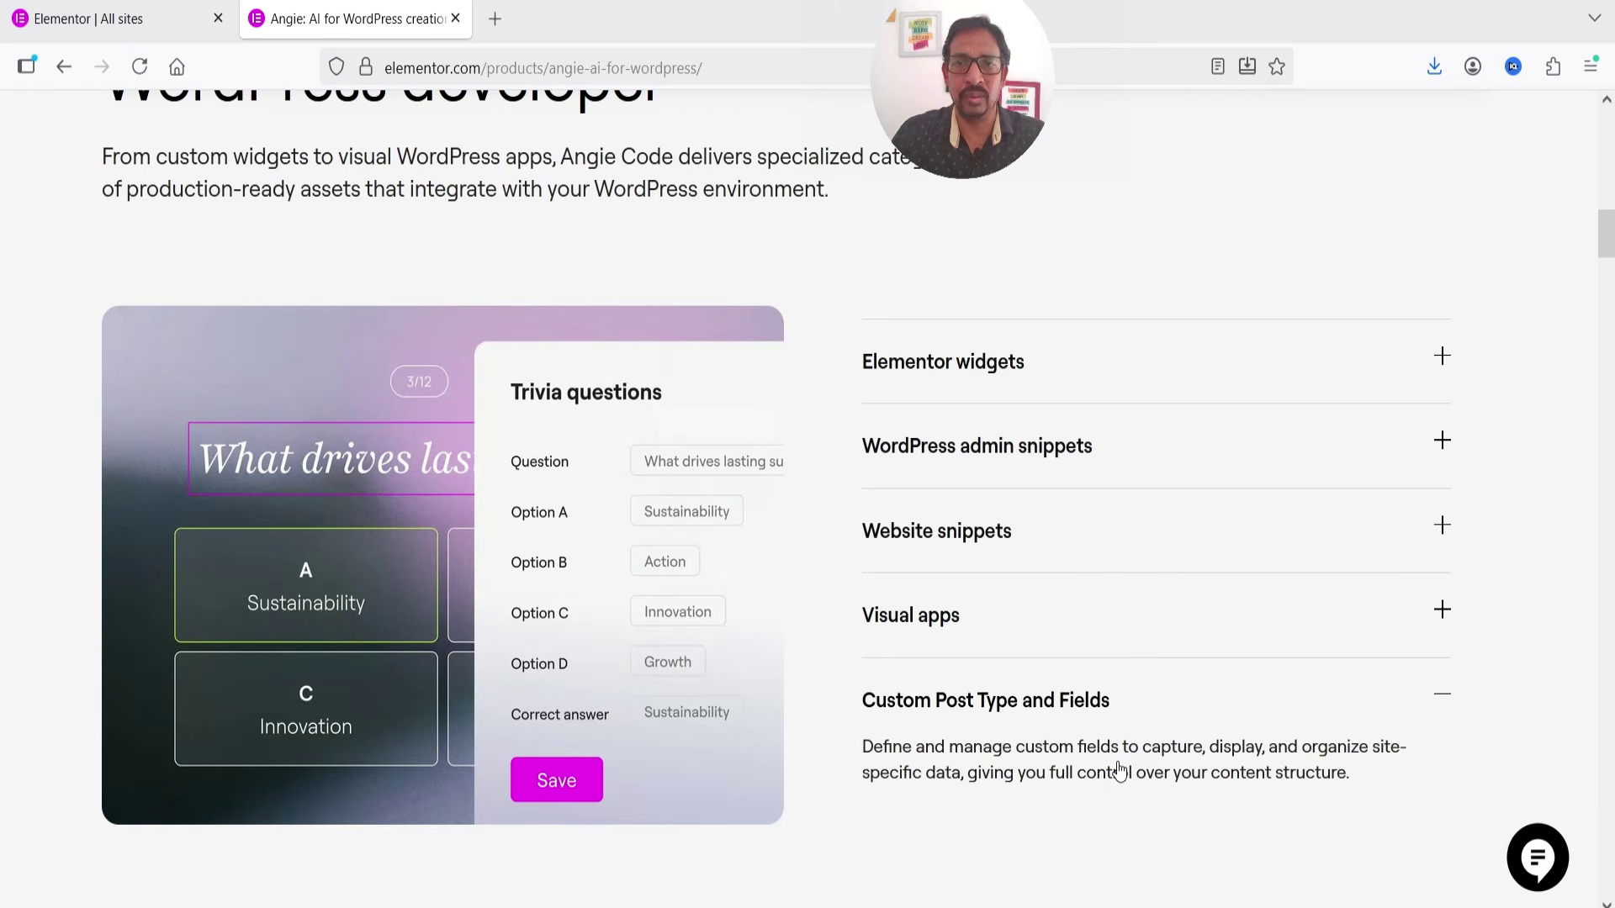
click(1109, 373)
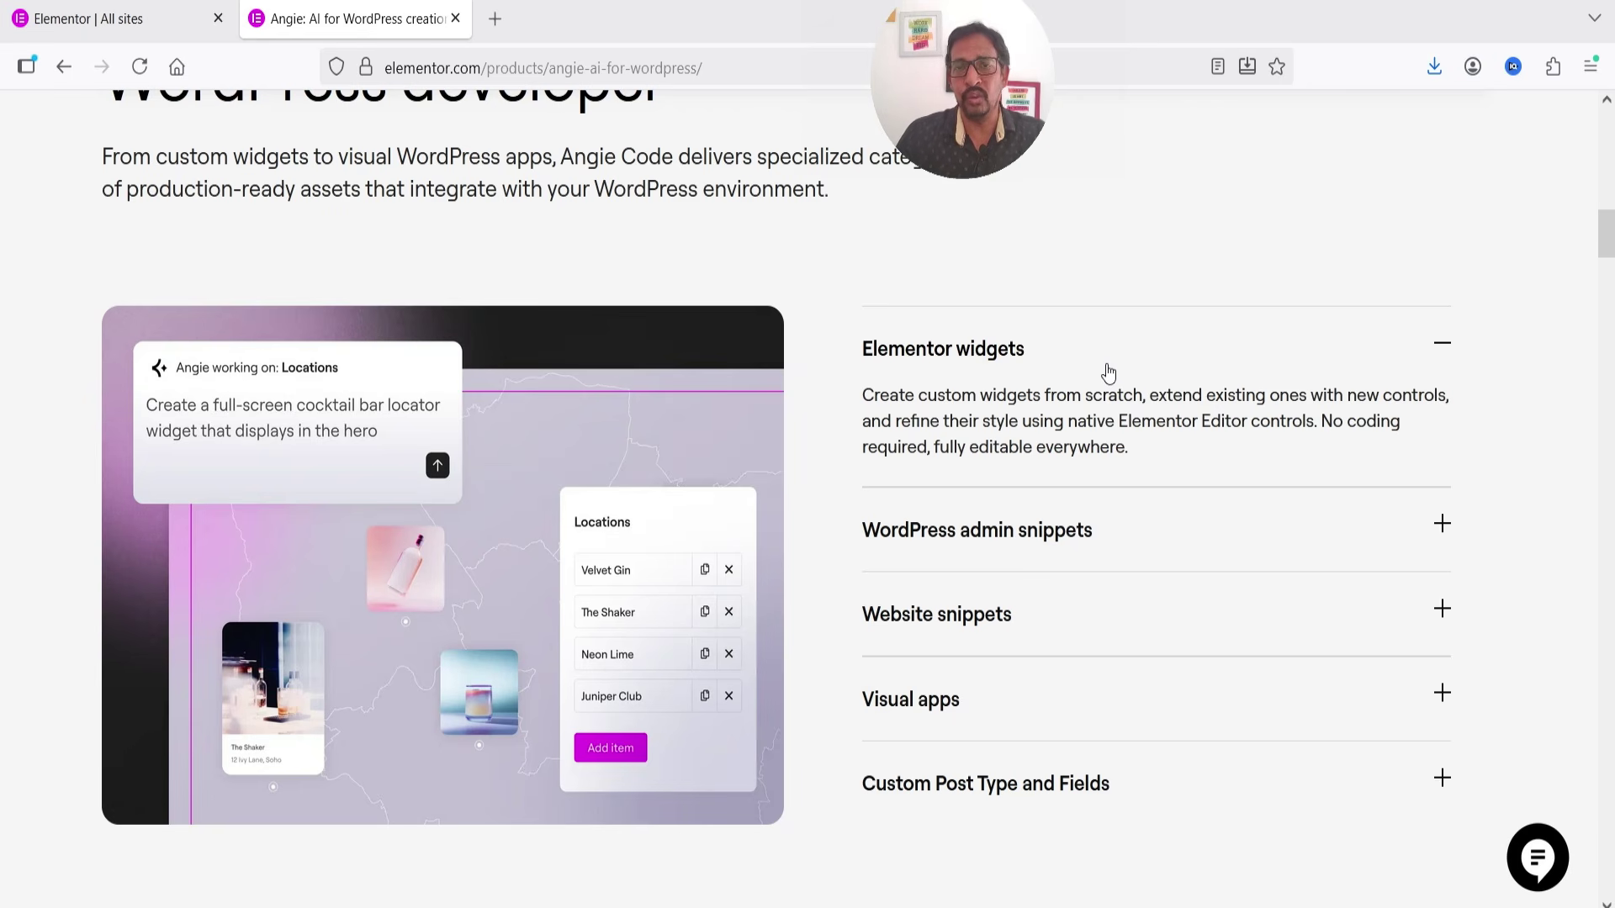
Read the FAQ answers on what Angie Code can create, whether Angie is free, and whether it needs the Elementor Editor.
scroll(1148, 357, down, 15)
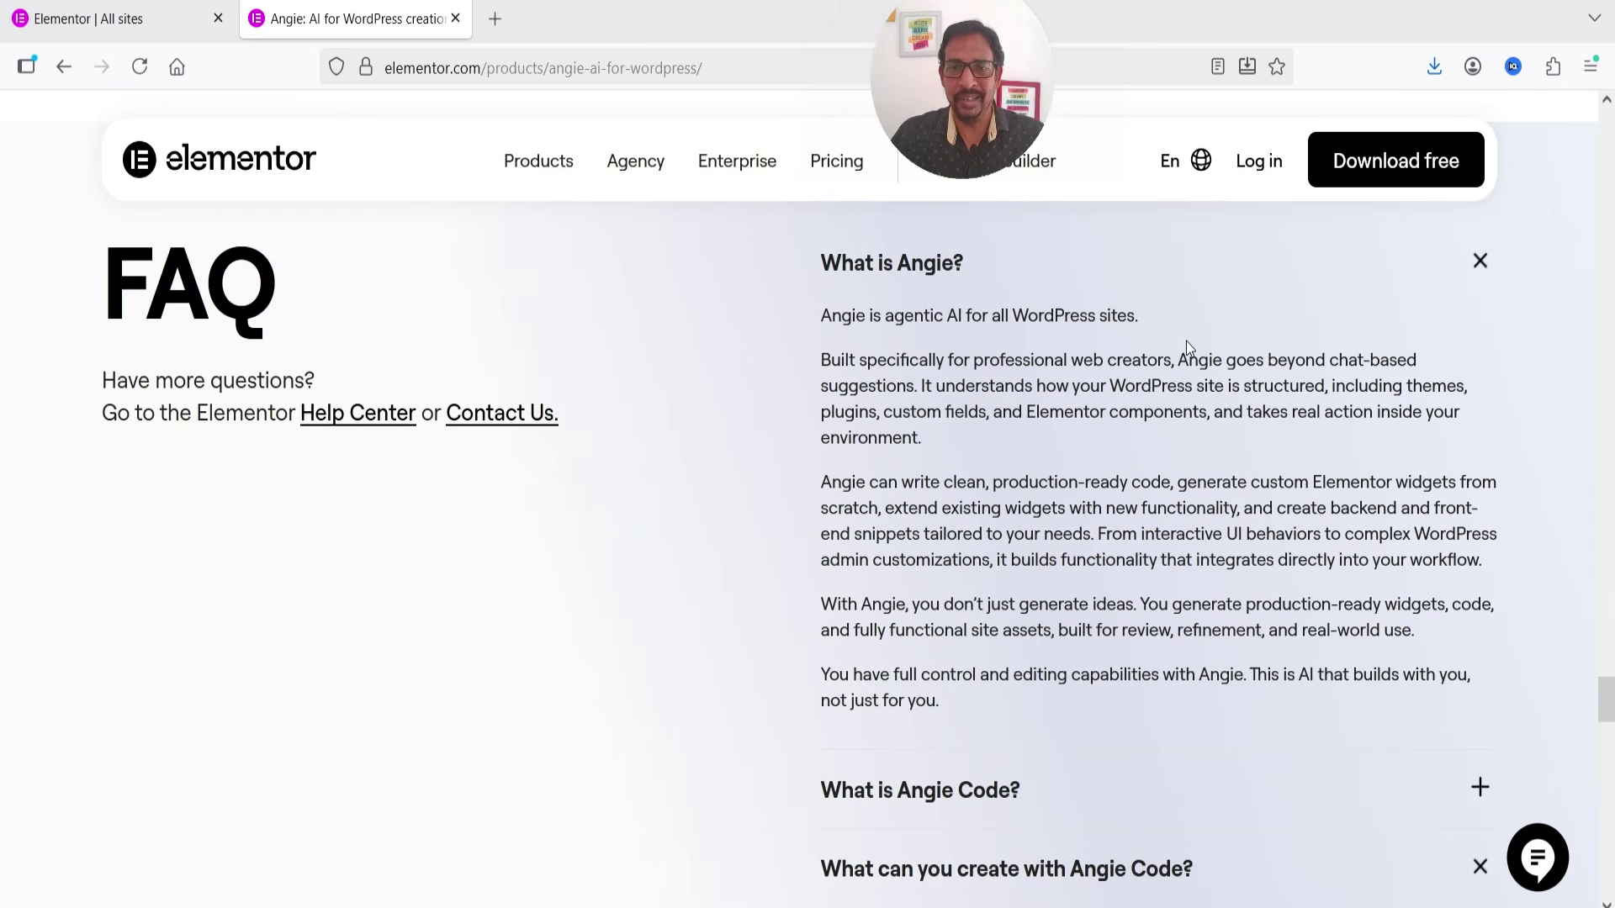
scroll(1187, 343, down, 7)
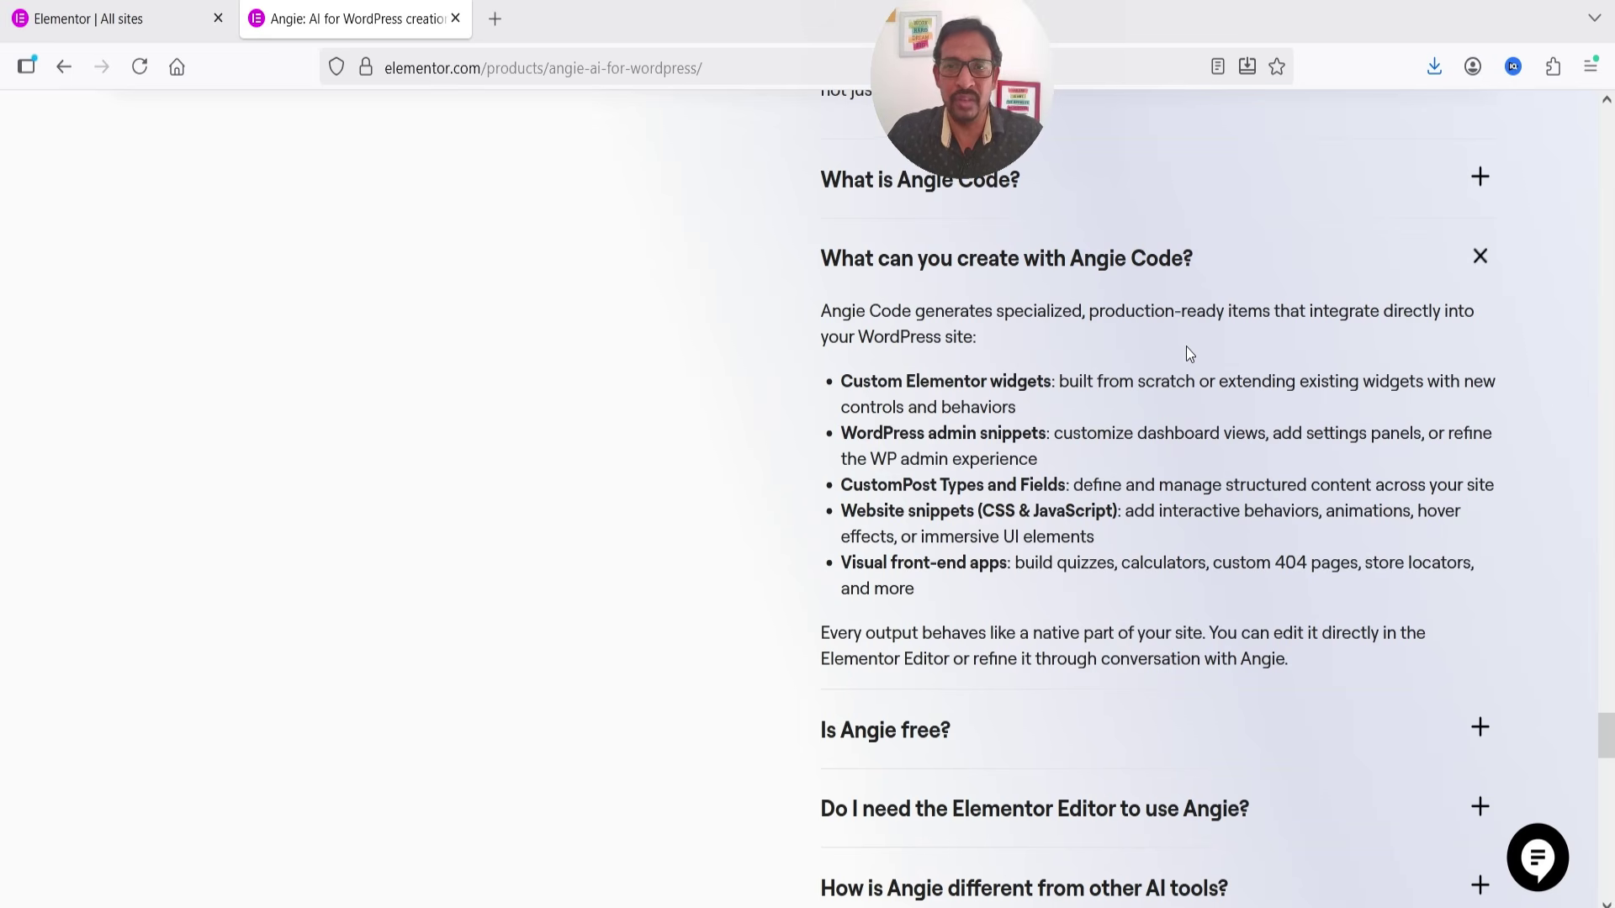
scroll(1187, 349, down, 2)
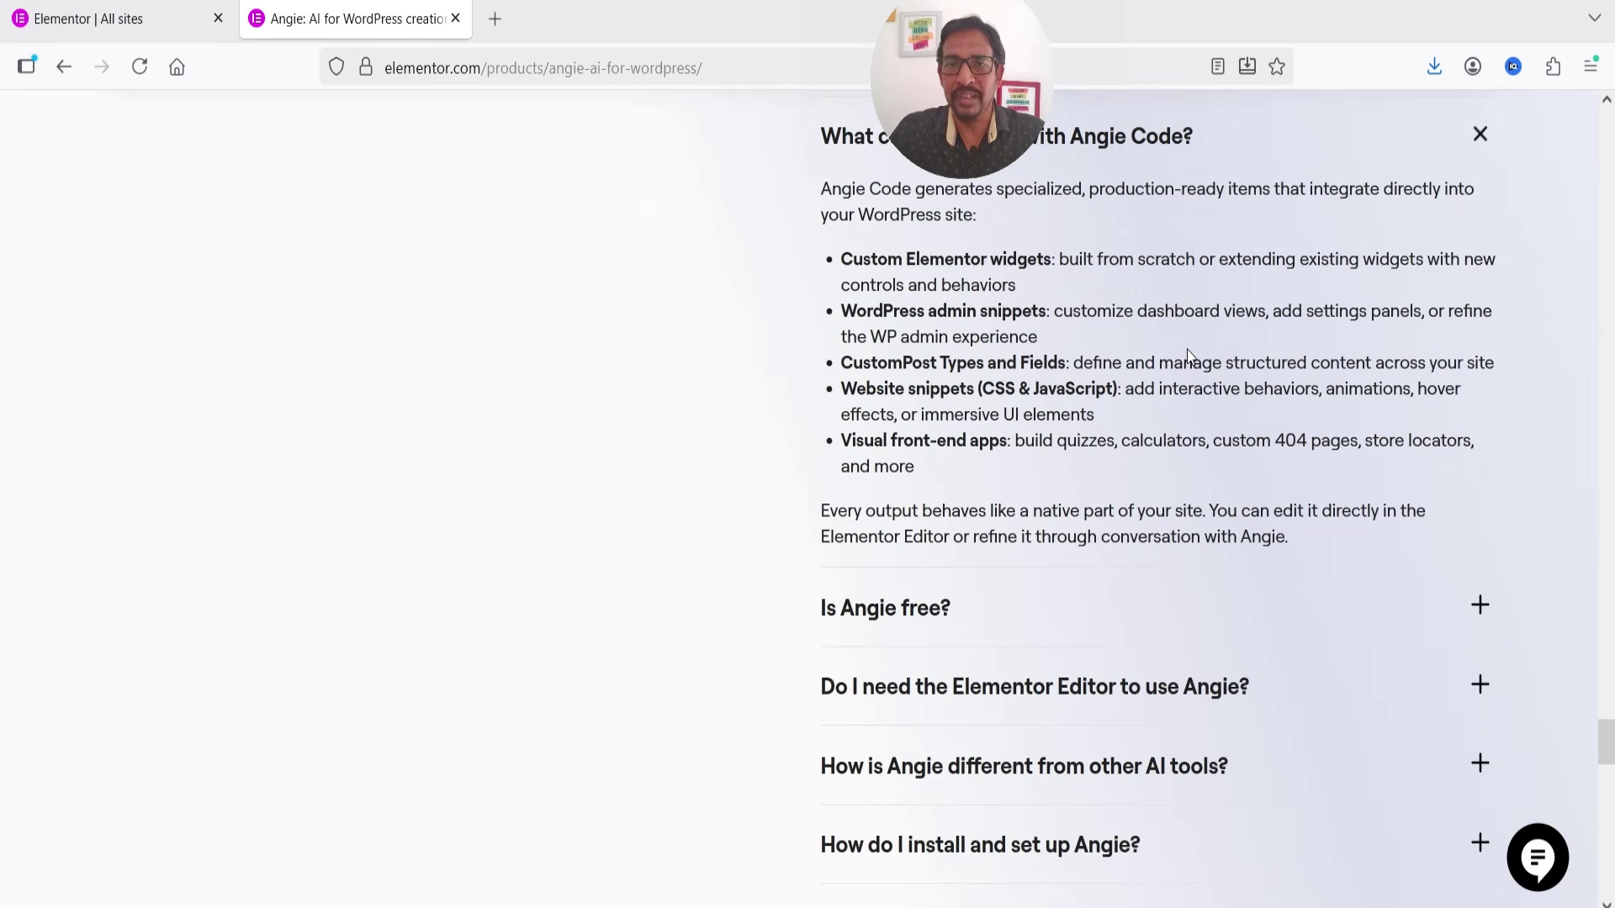
scroll(1188, 350, down, 4)
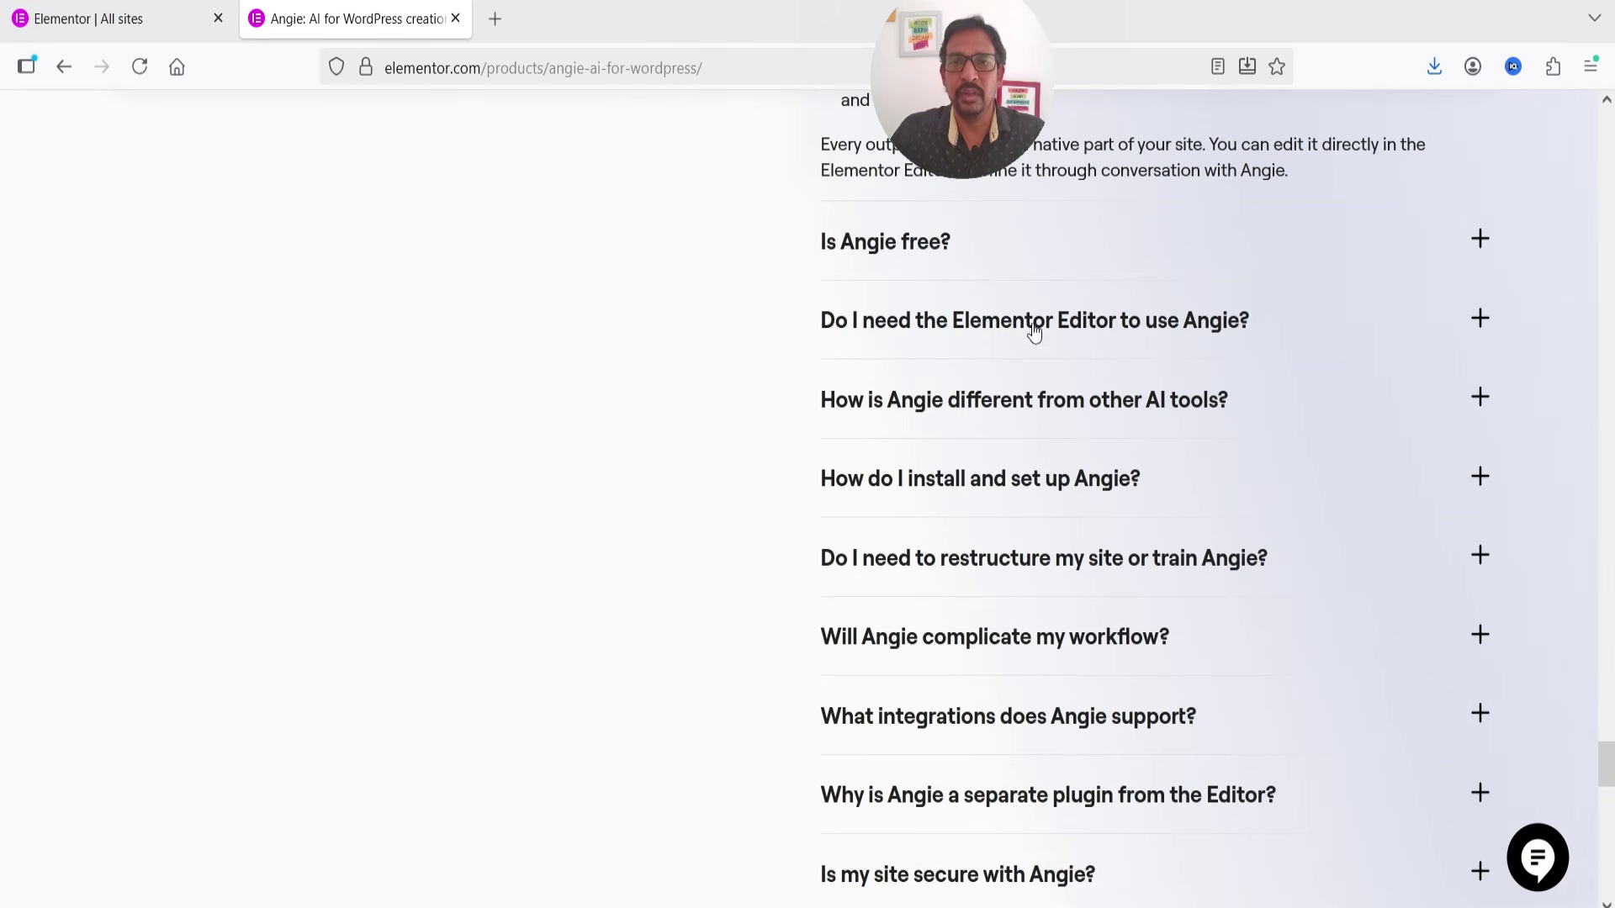
click(1084, 241)
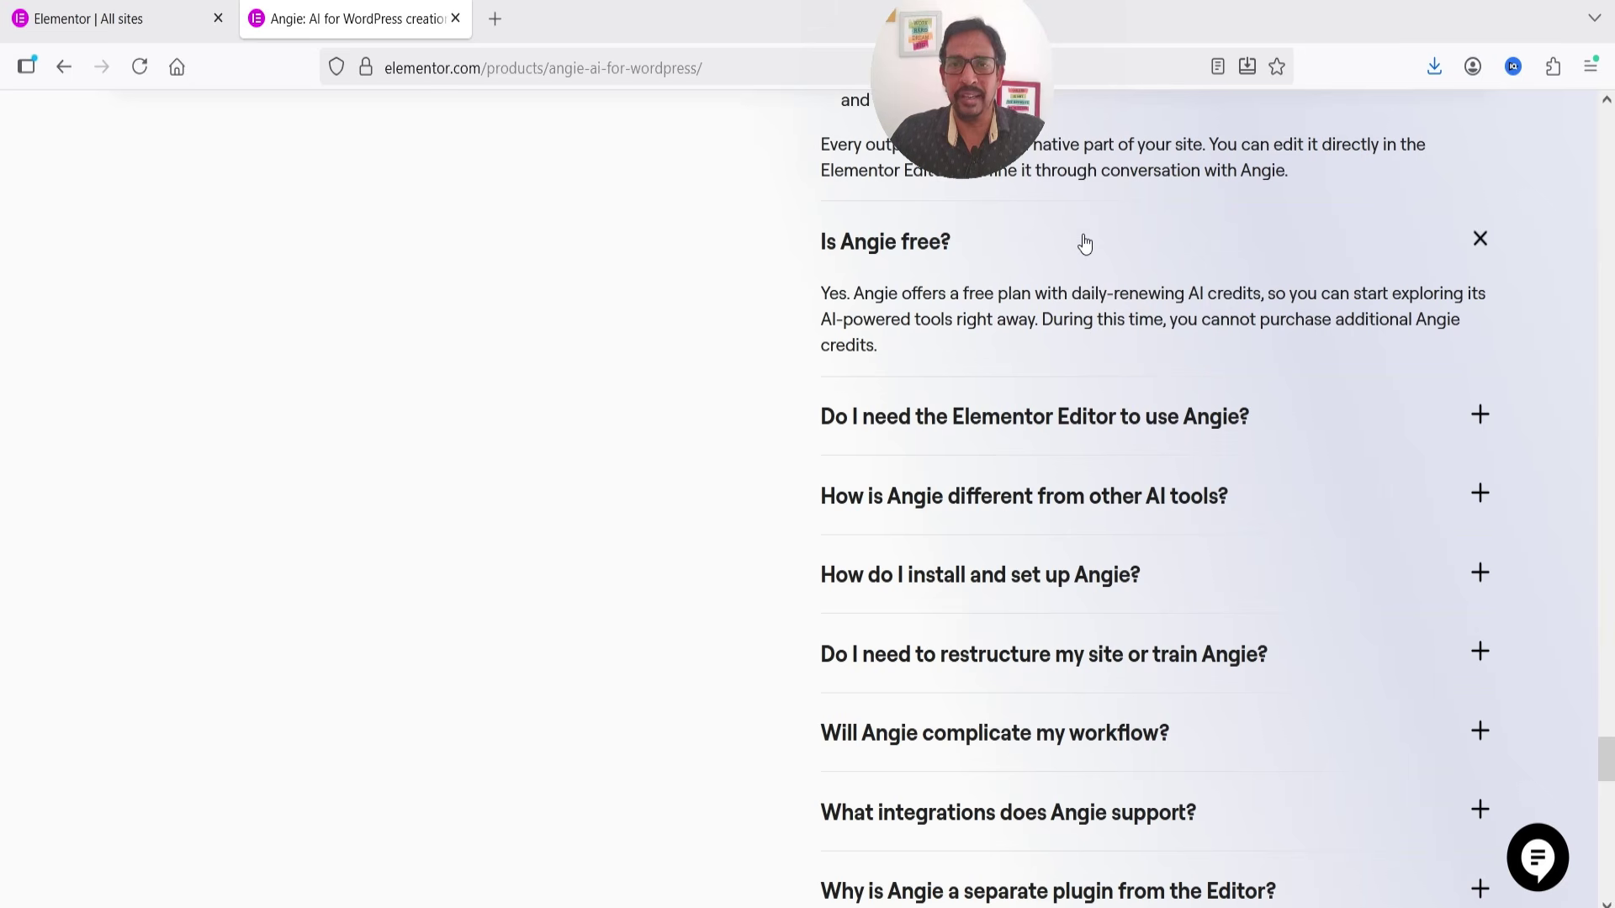
click(1350, 436)
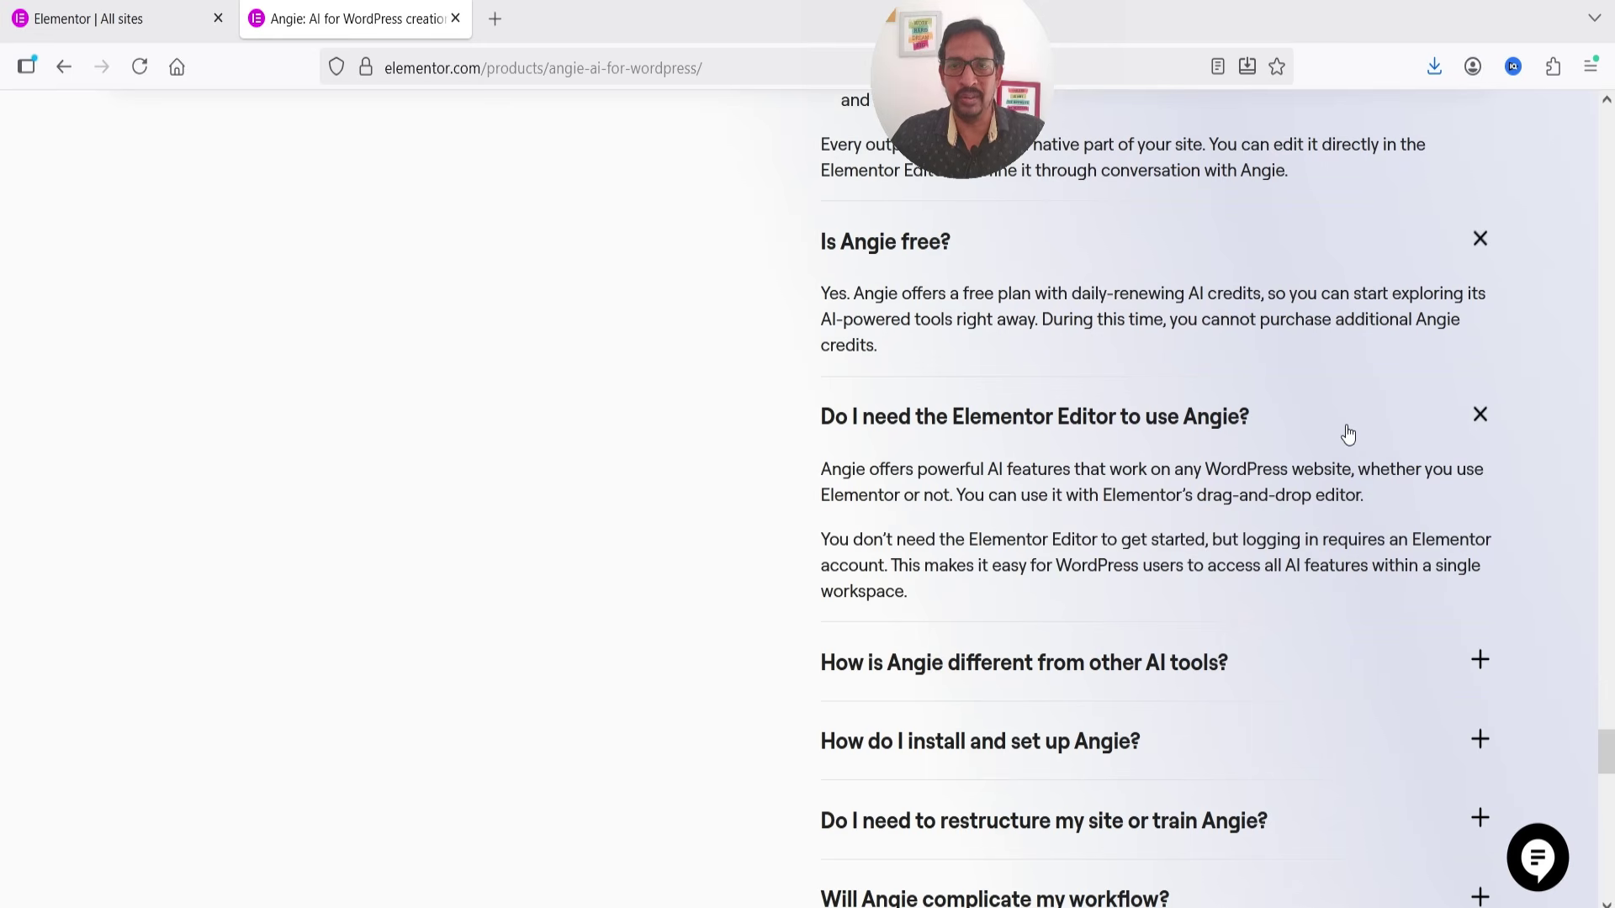
scroll(1340, 430, down, 3)
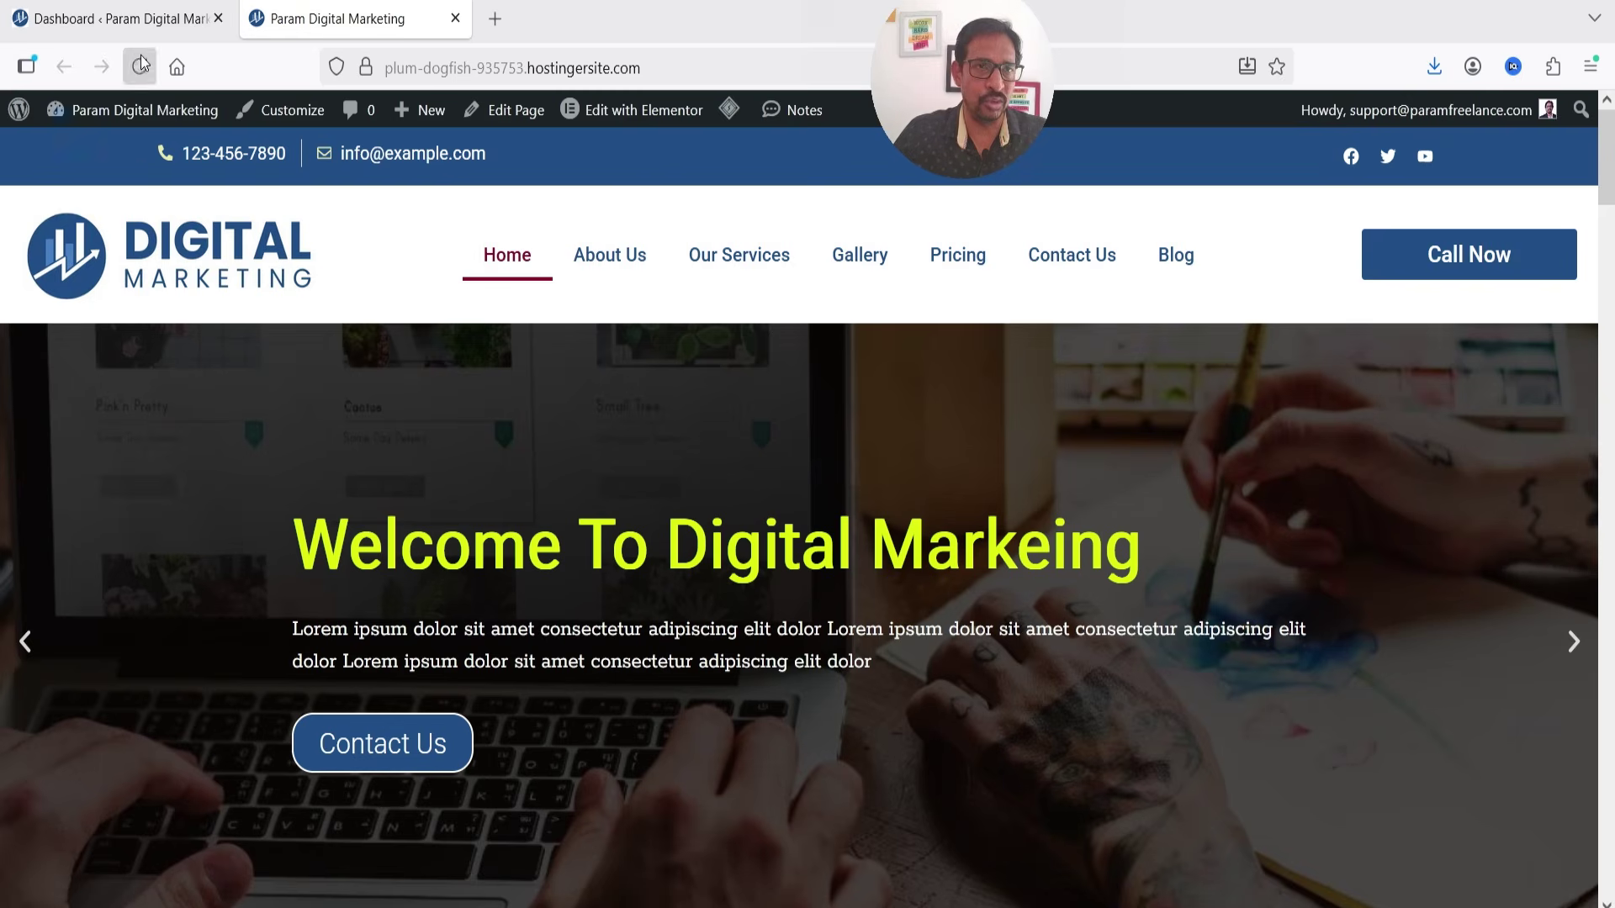
From the site's dashboard, search the plugin directory for "angie", then install and activate Angie – Agentic AI (Beta).
click(131, 27)
click(202, 620)
click(1232, 272)
text(angie)
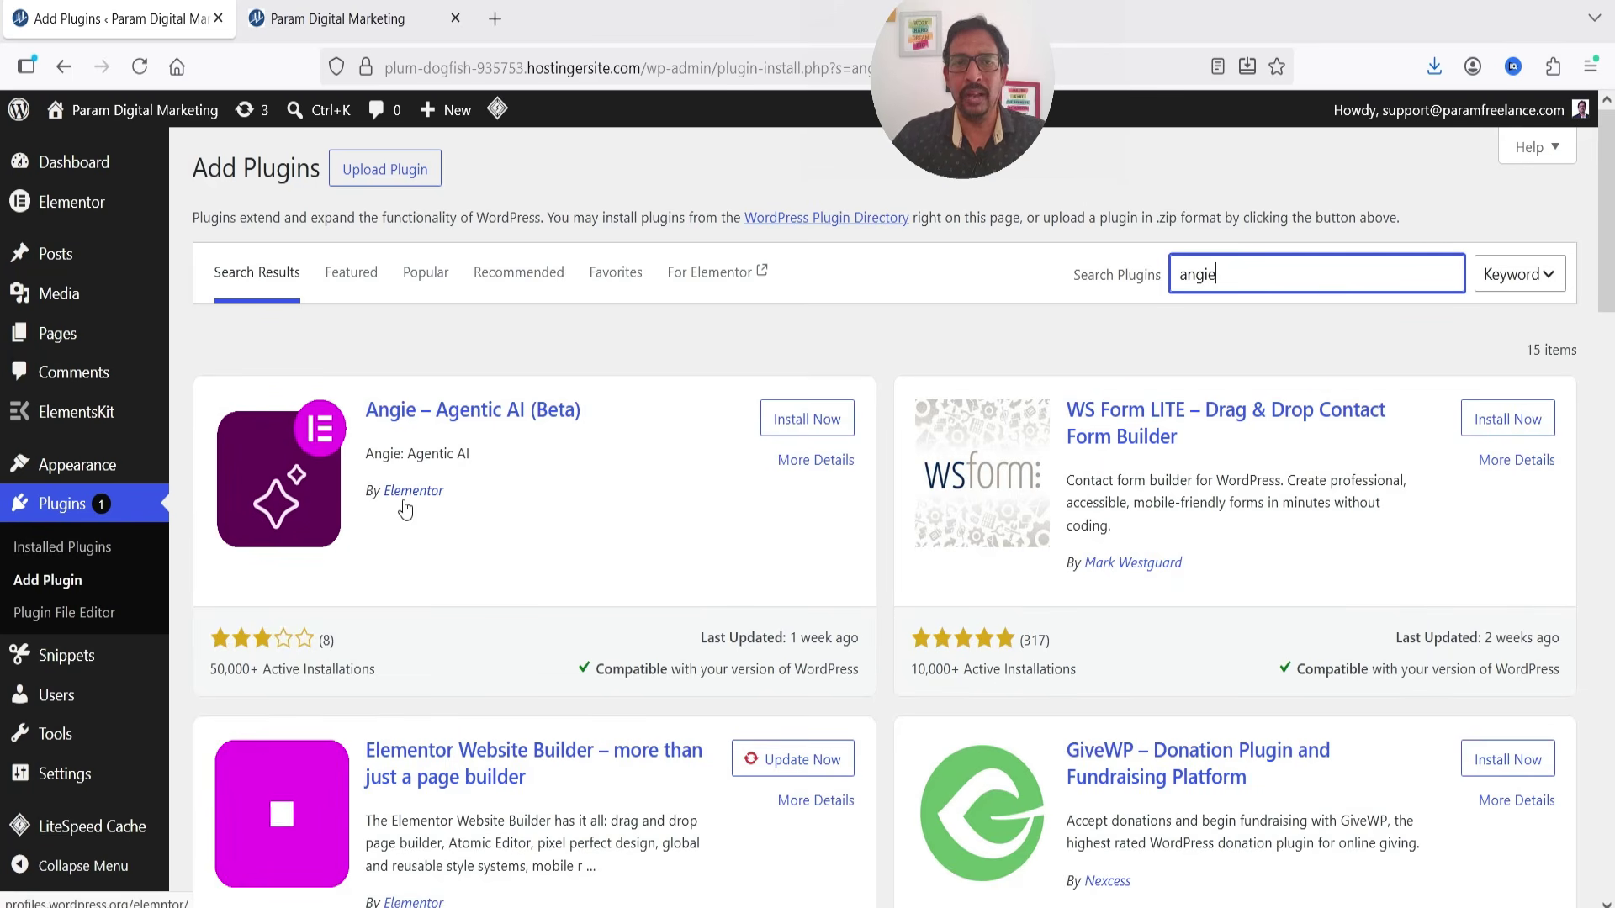
click(821, 425)
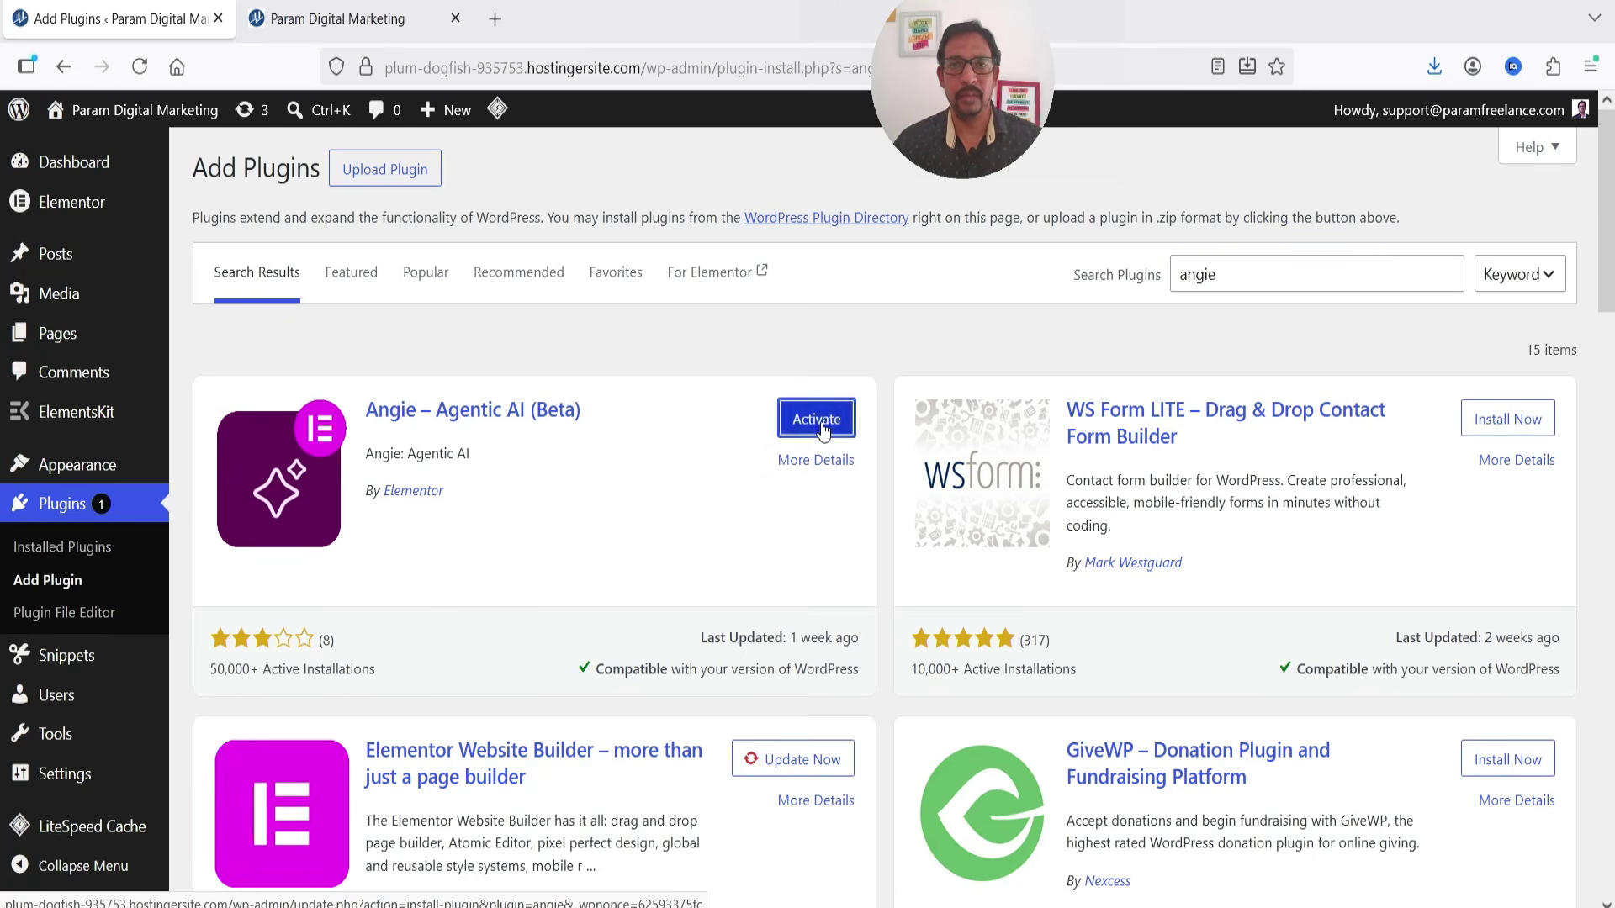
click(818, 420)
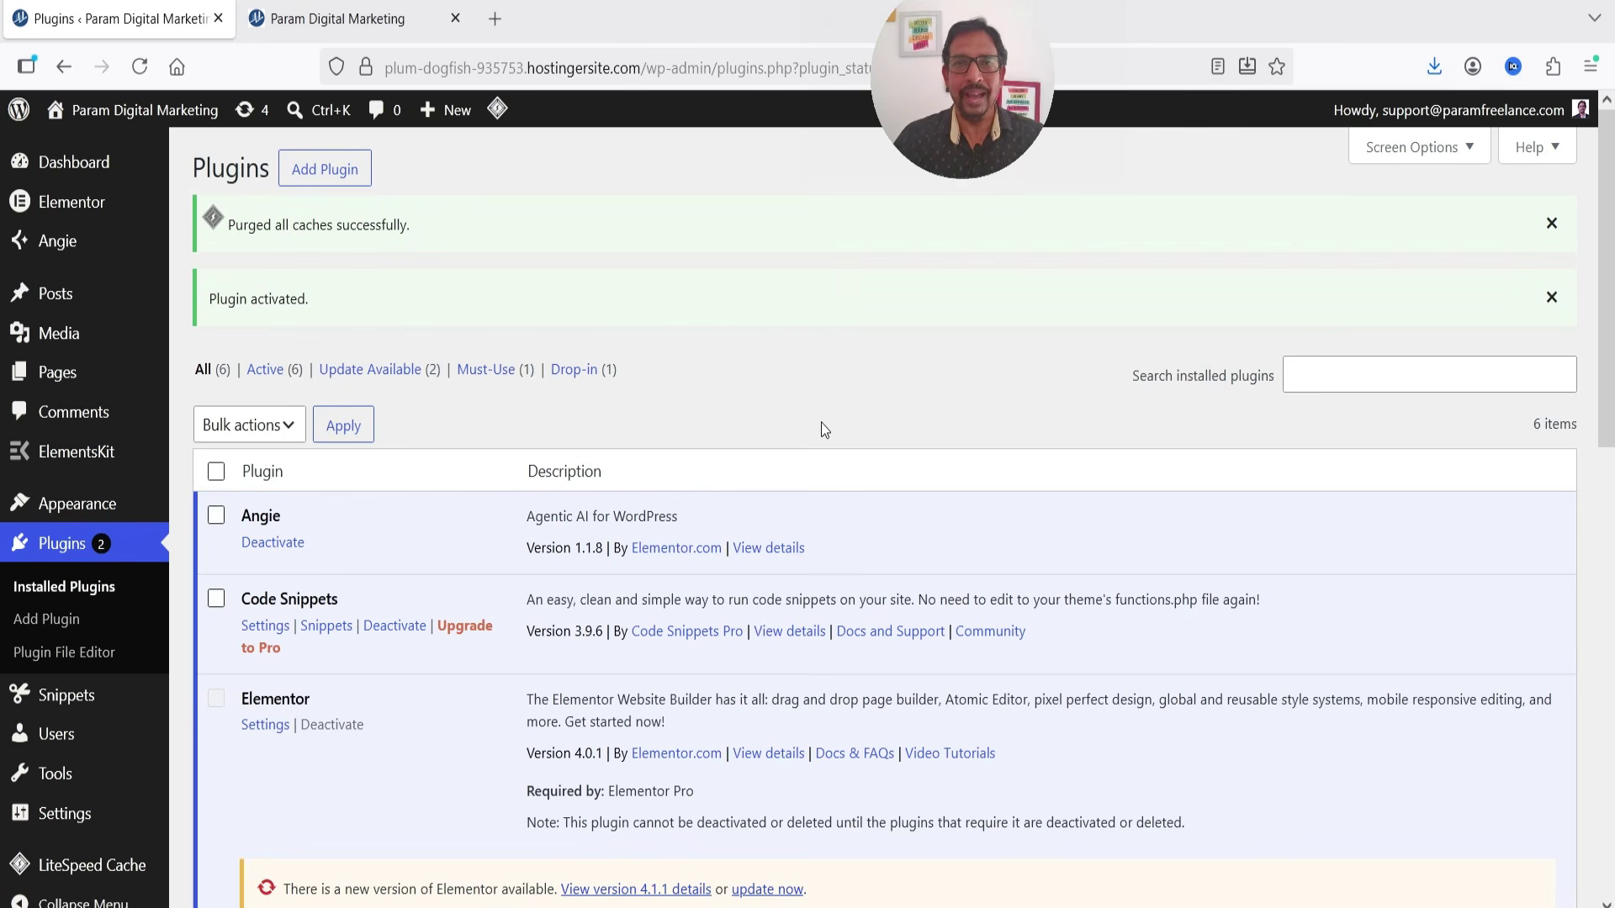
Open Angie in the WordPress admin, agree to the Terms and Privacy Policy, and sign in.
click(80, 246)
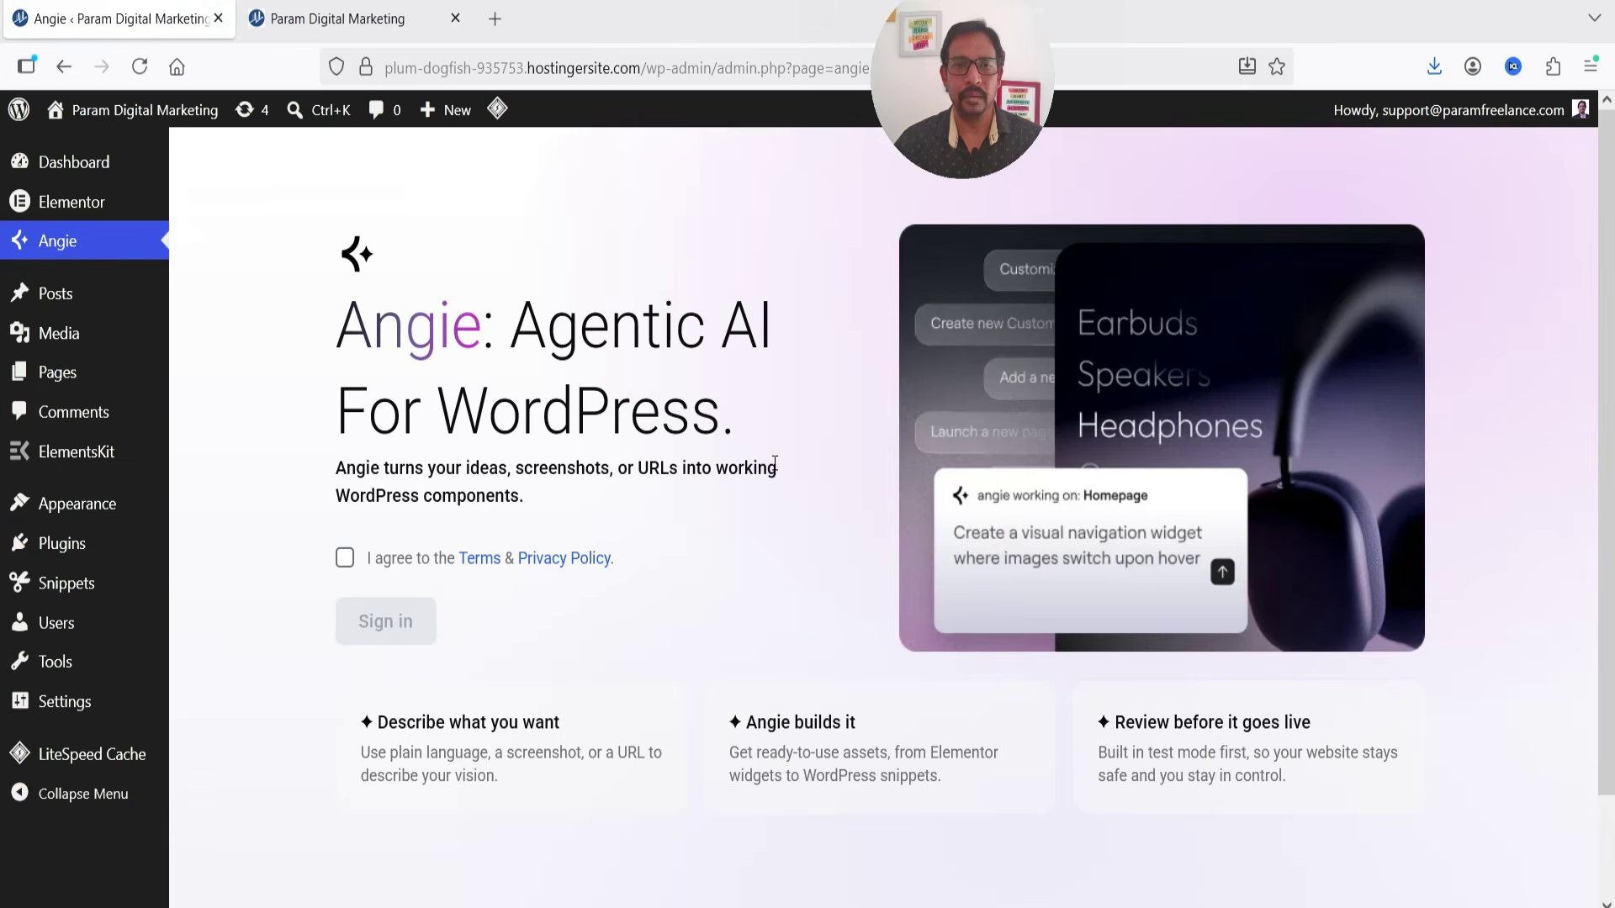
click(344, 563)
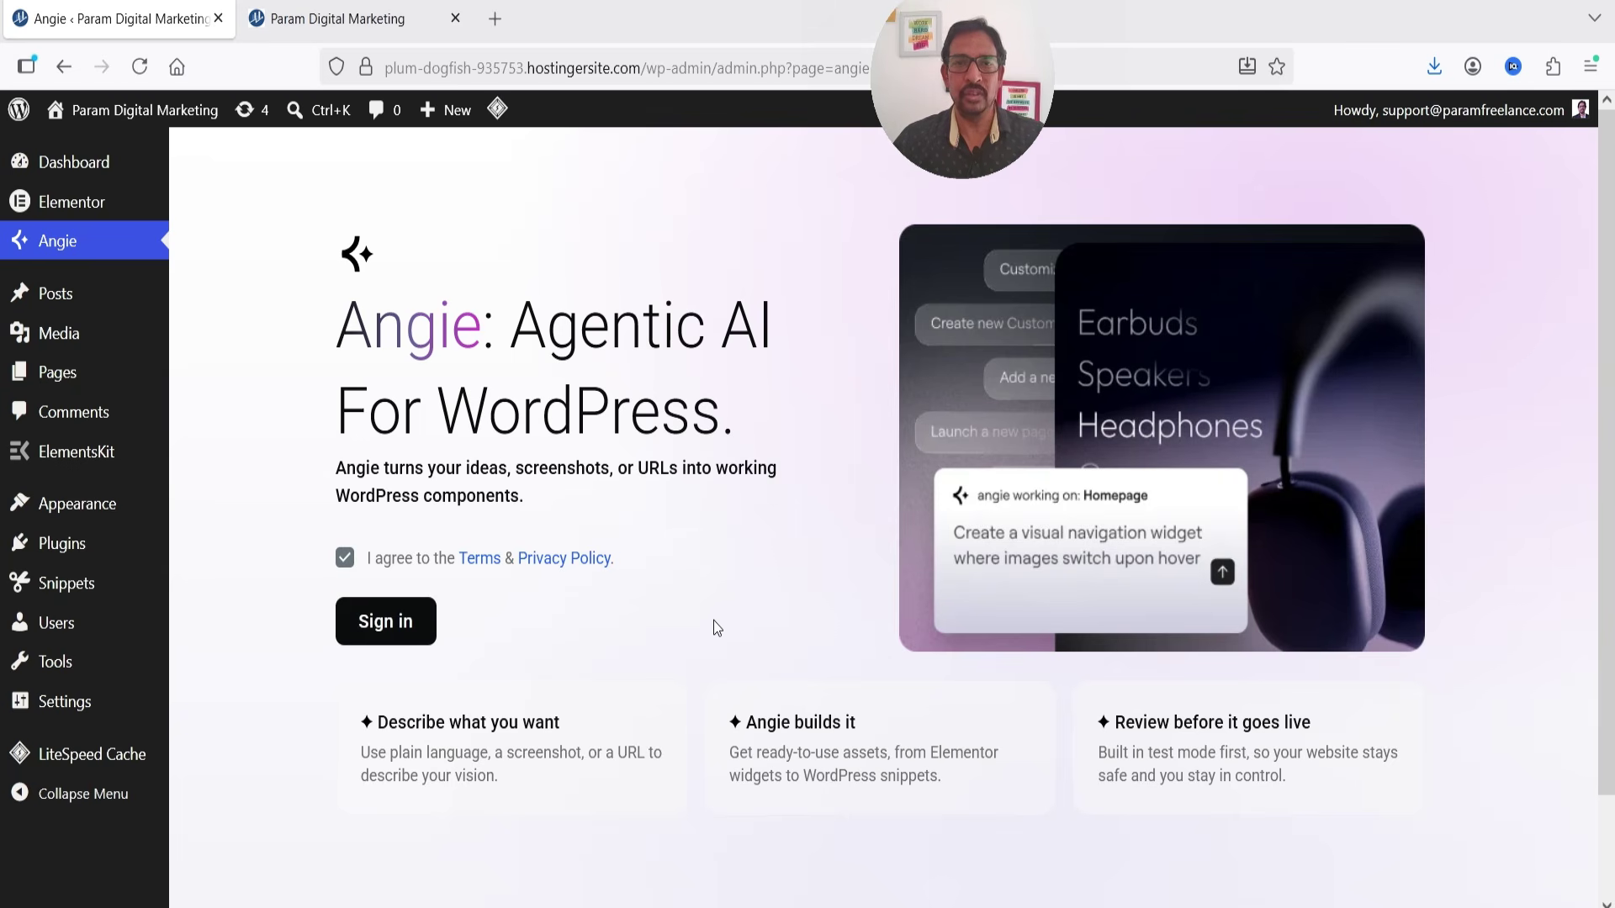
click(405, 629)
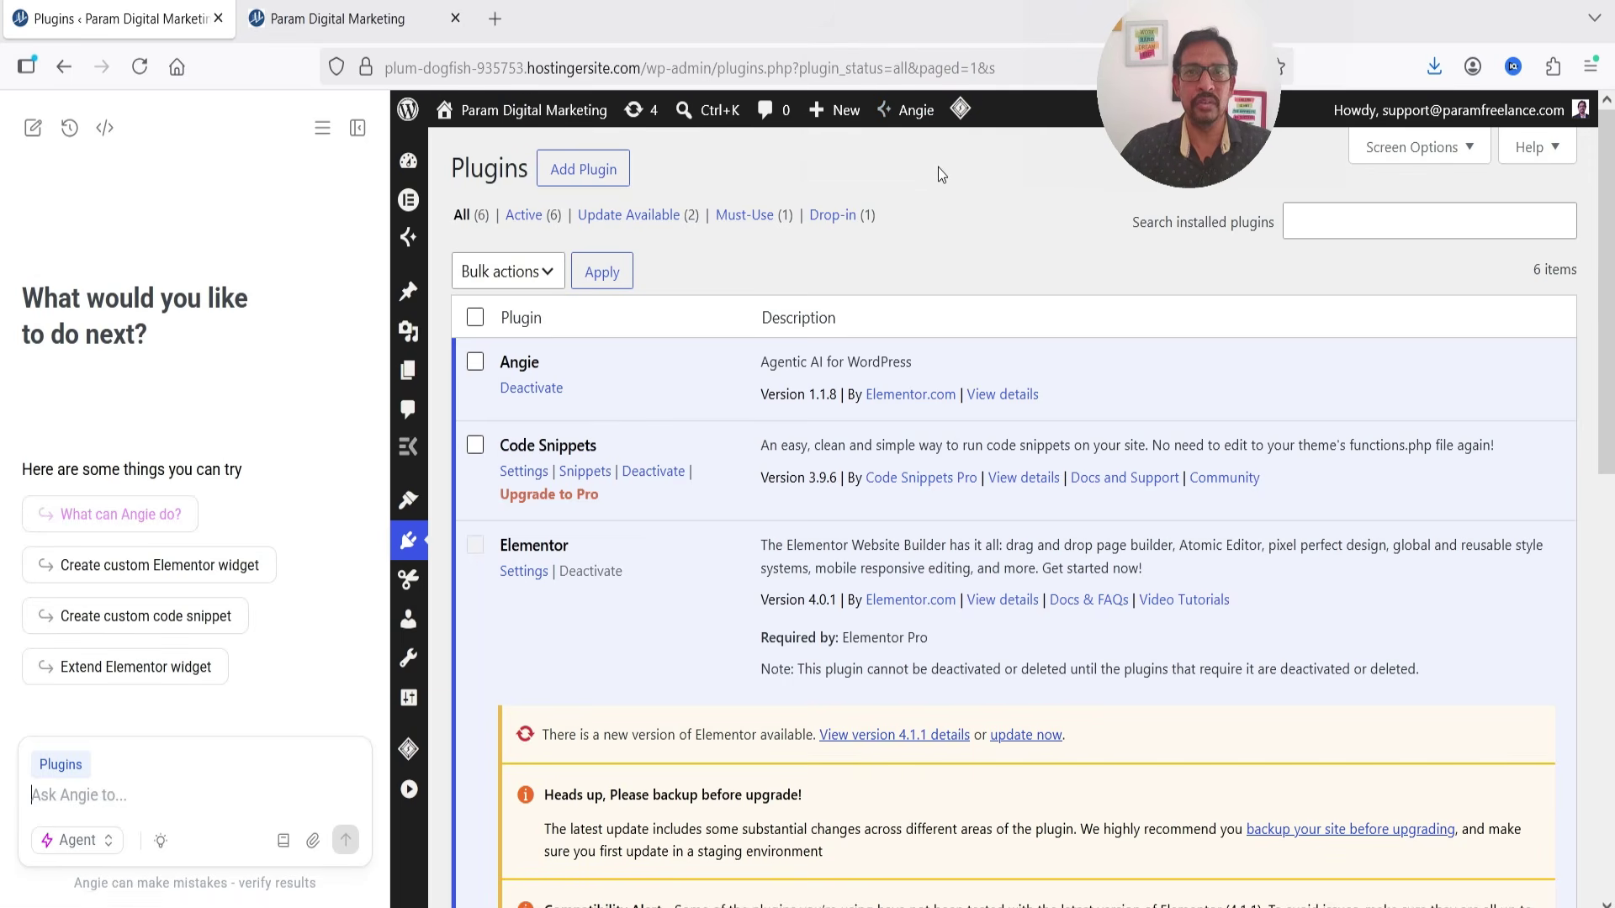
Hide and reopen the Angie chat sidebar beside the installed plugins list, check its suggestions, and hide it again.
click(915, 118)
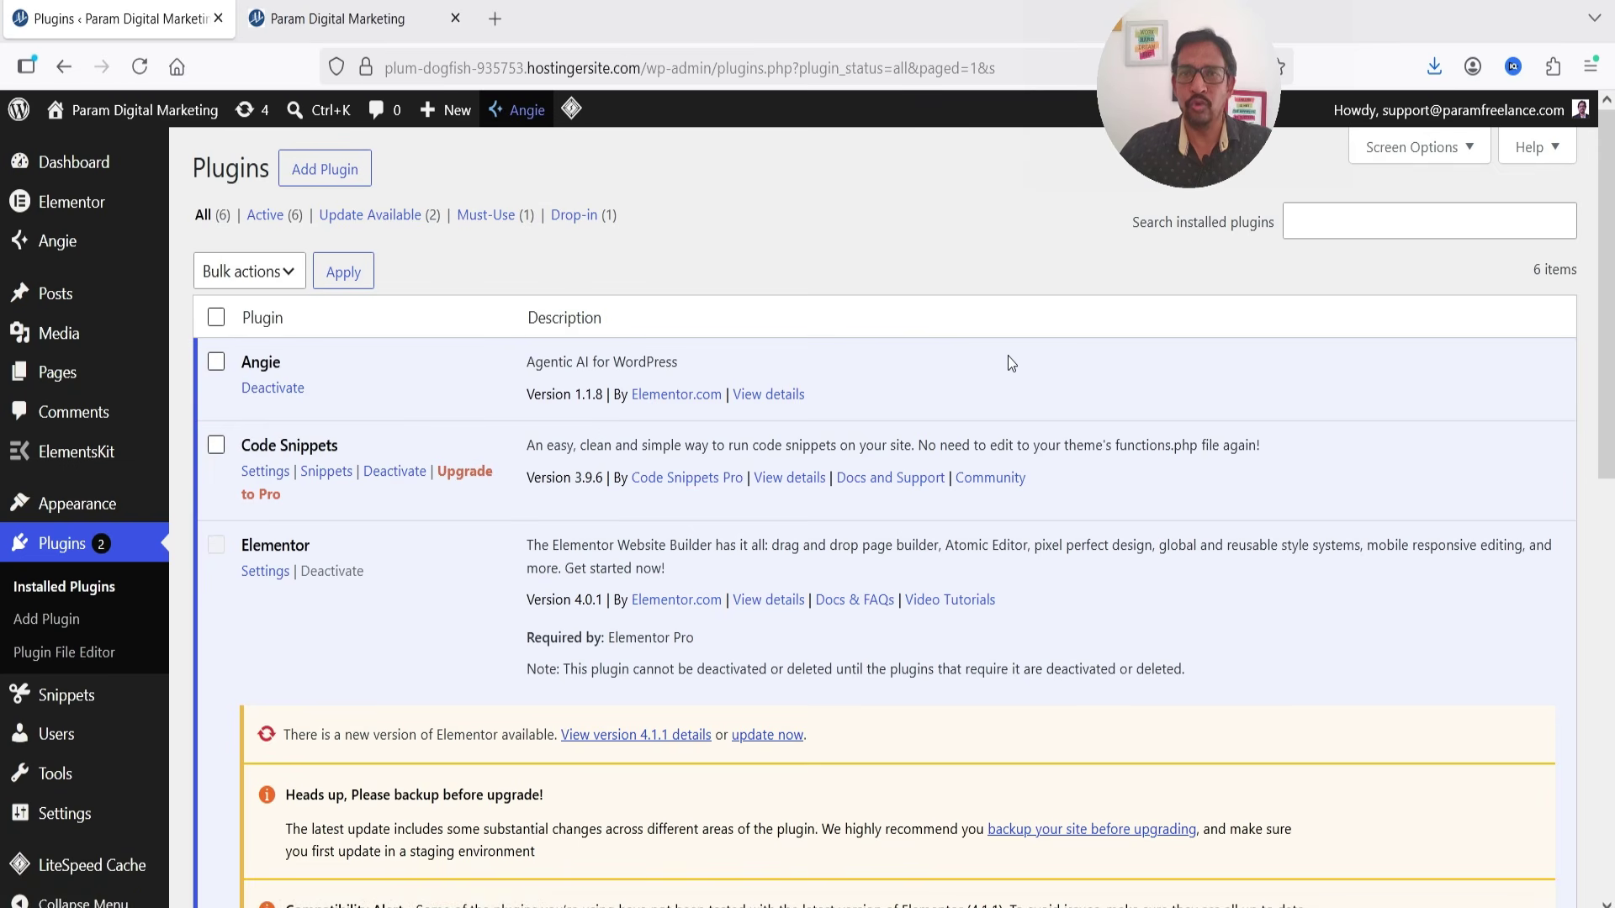
click(521, 118)
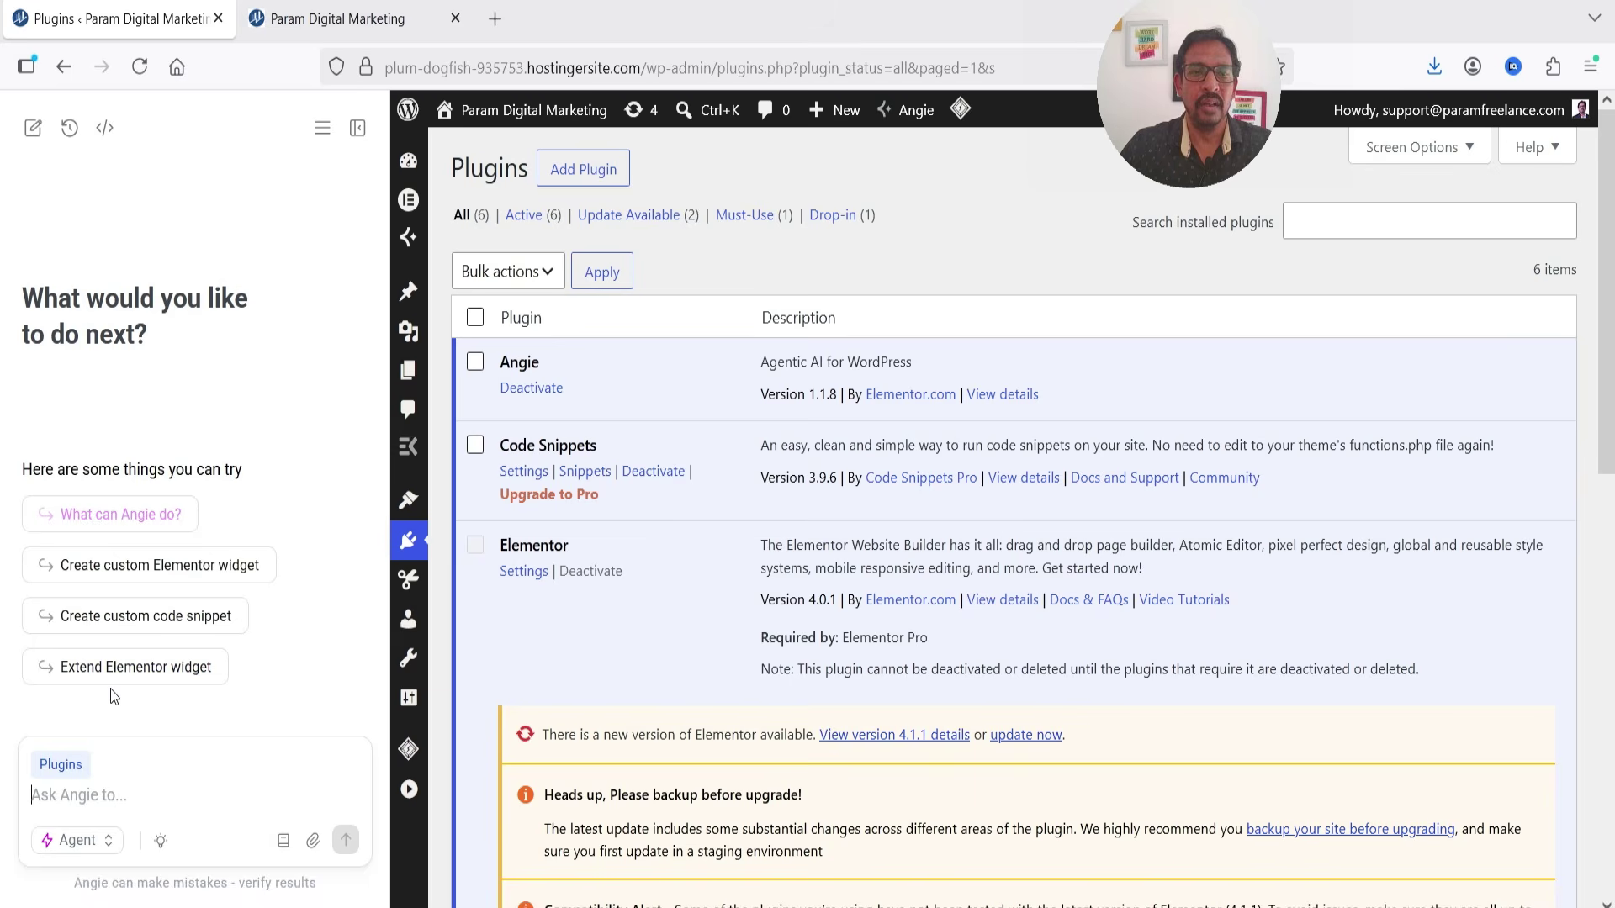
scroll(129, 675, down, 3)
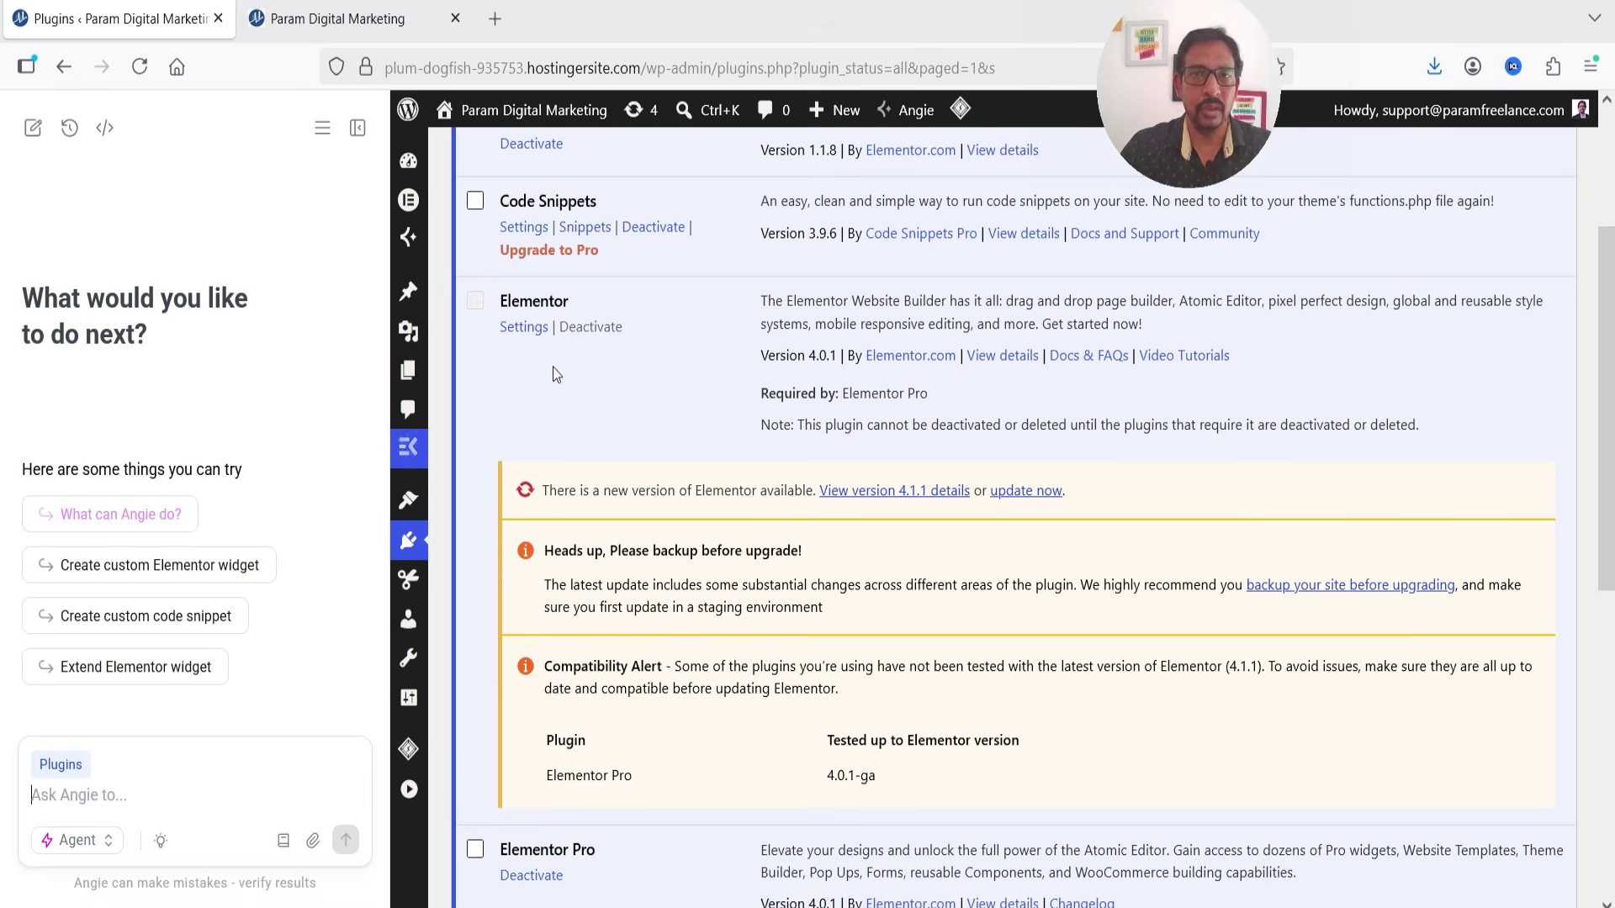
click(913, 110)
Open Angie's home page and browse the Elementor Widgets, WordPress Admin Snippets, Website Snippets and Visual Apps ideas.
mouse_move(58, 244)
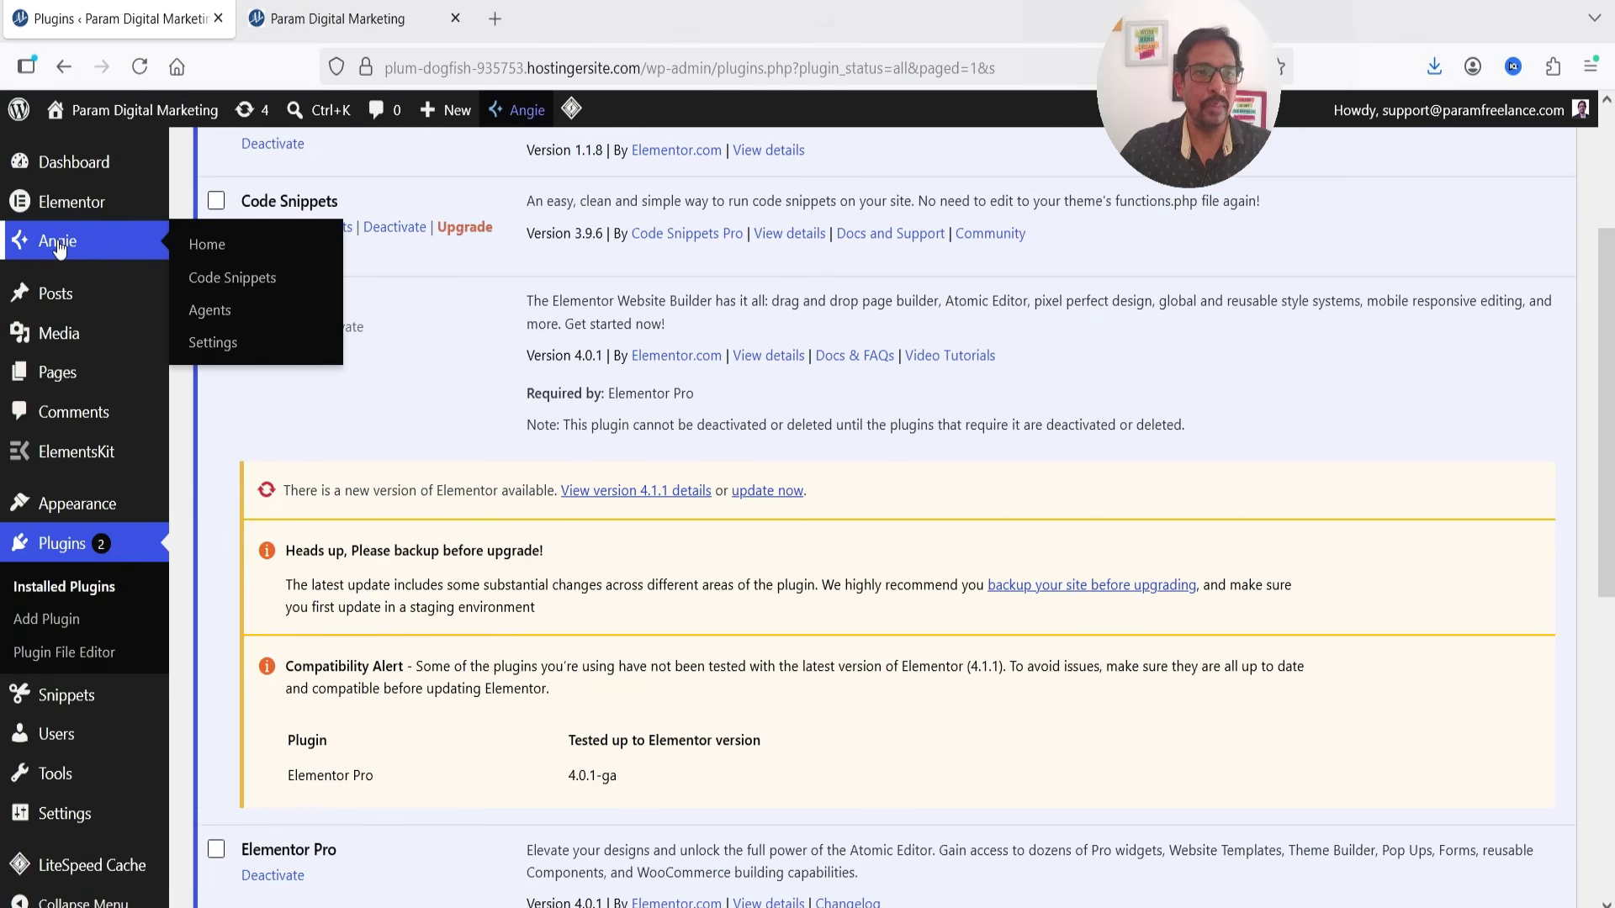
click(58, 244)
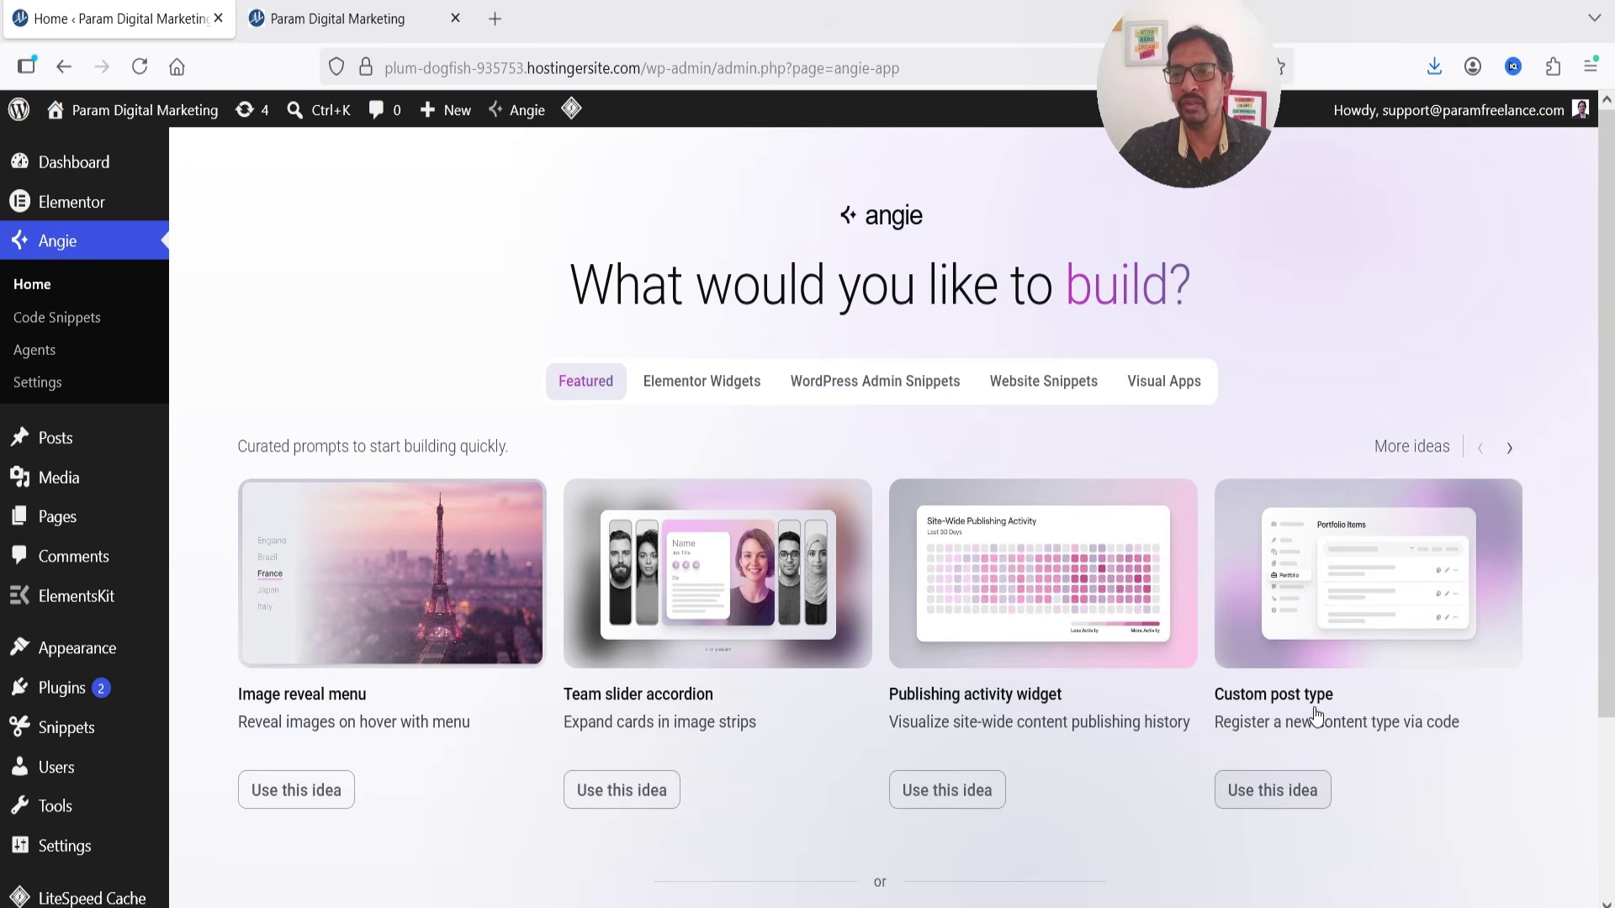
click(728, 392)
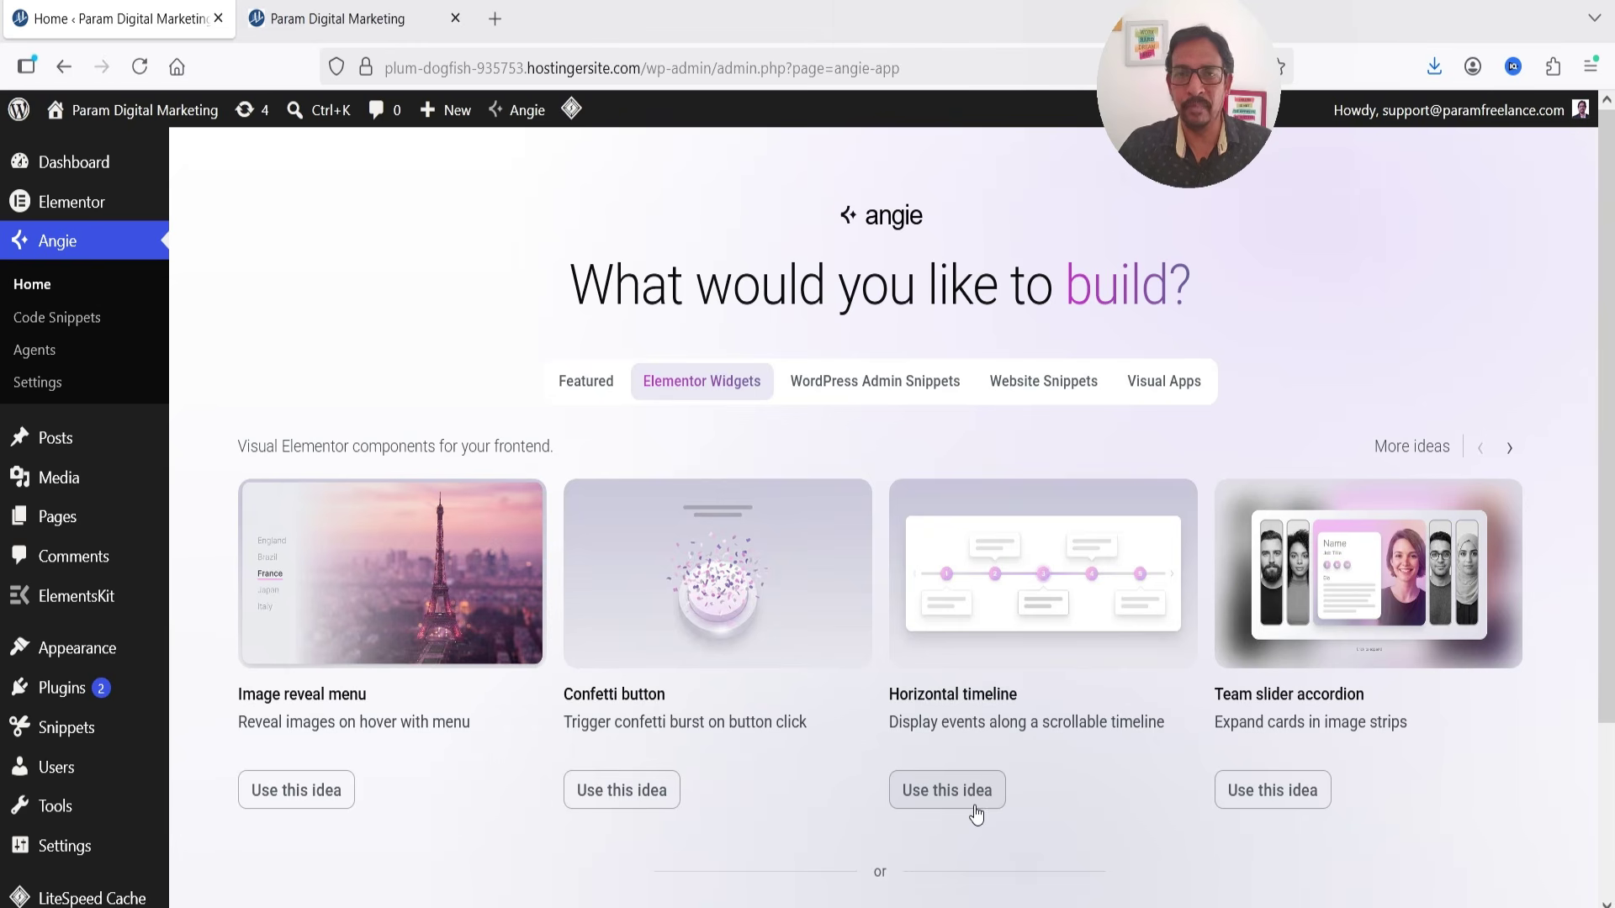
click(875, 381)
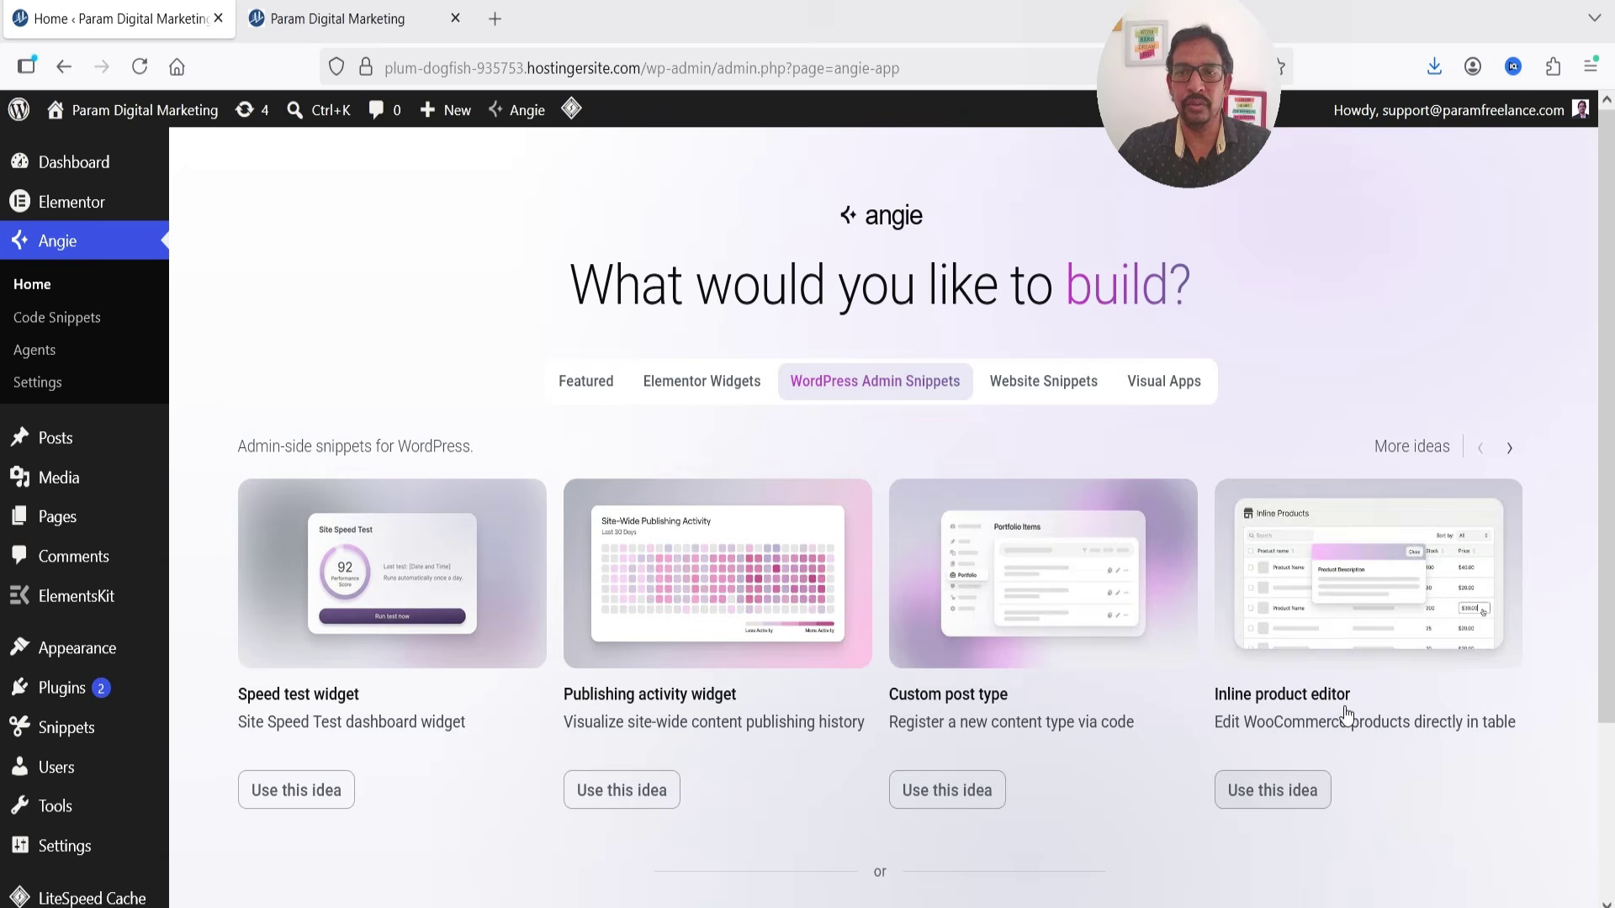
click(1045, 385)
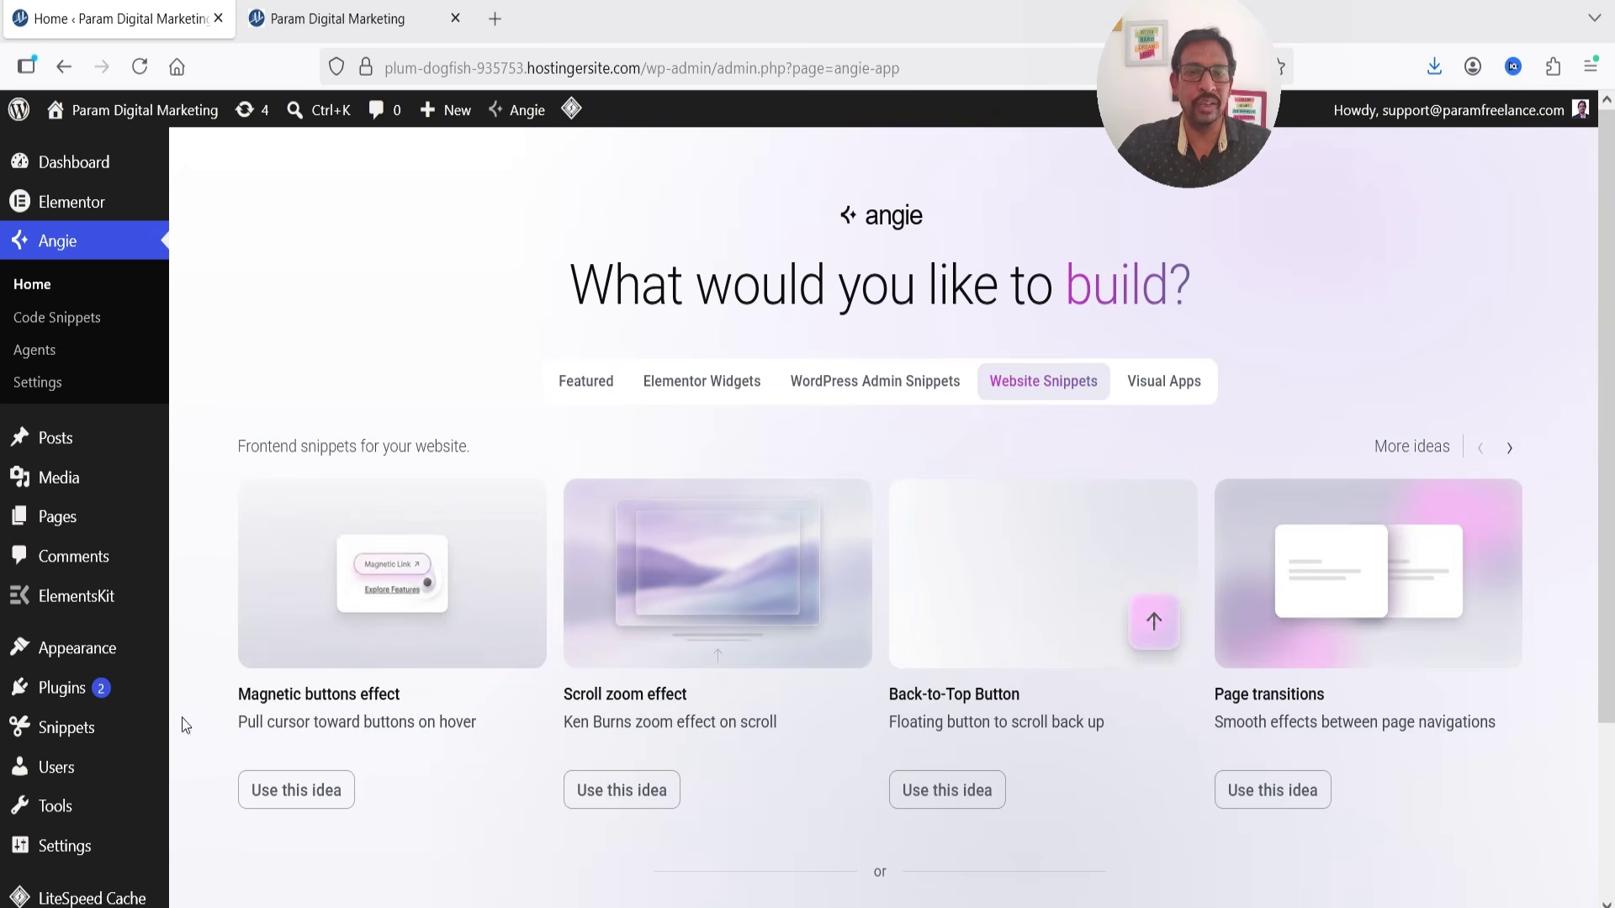
click(1177, 383)
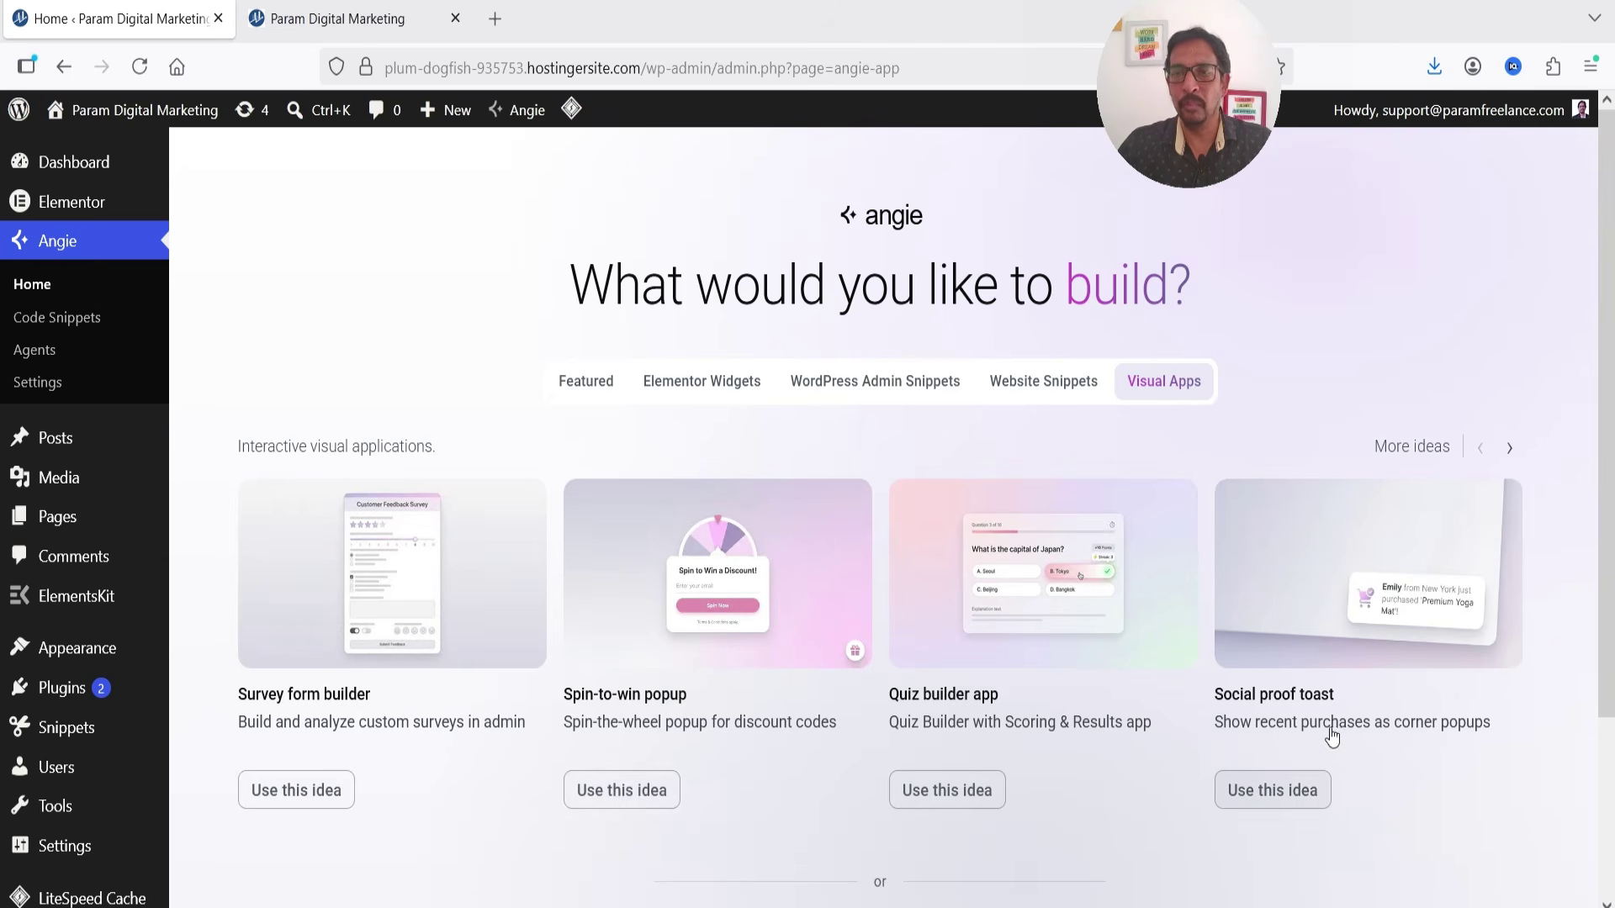
scroll(1527, 673, down, 3)
scroll(1494, 632, up, 3)
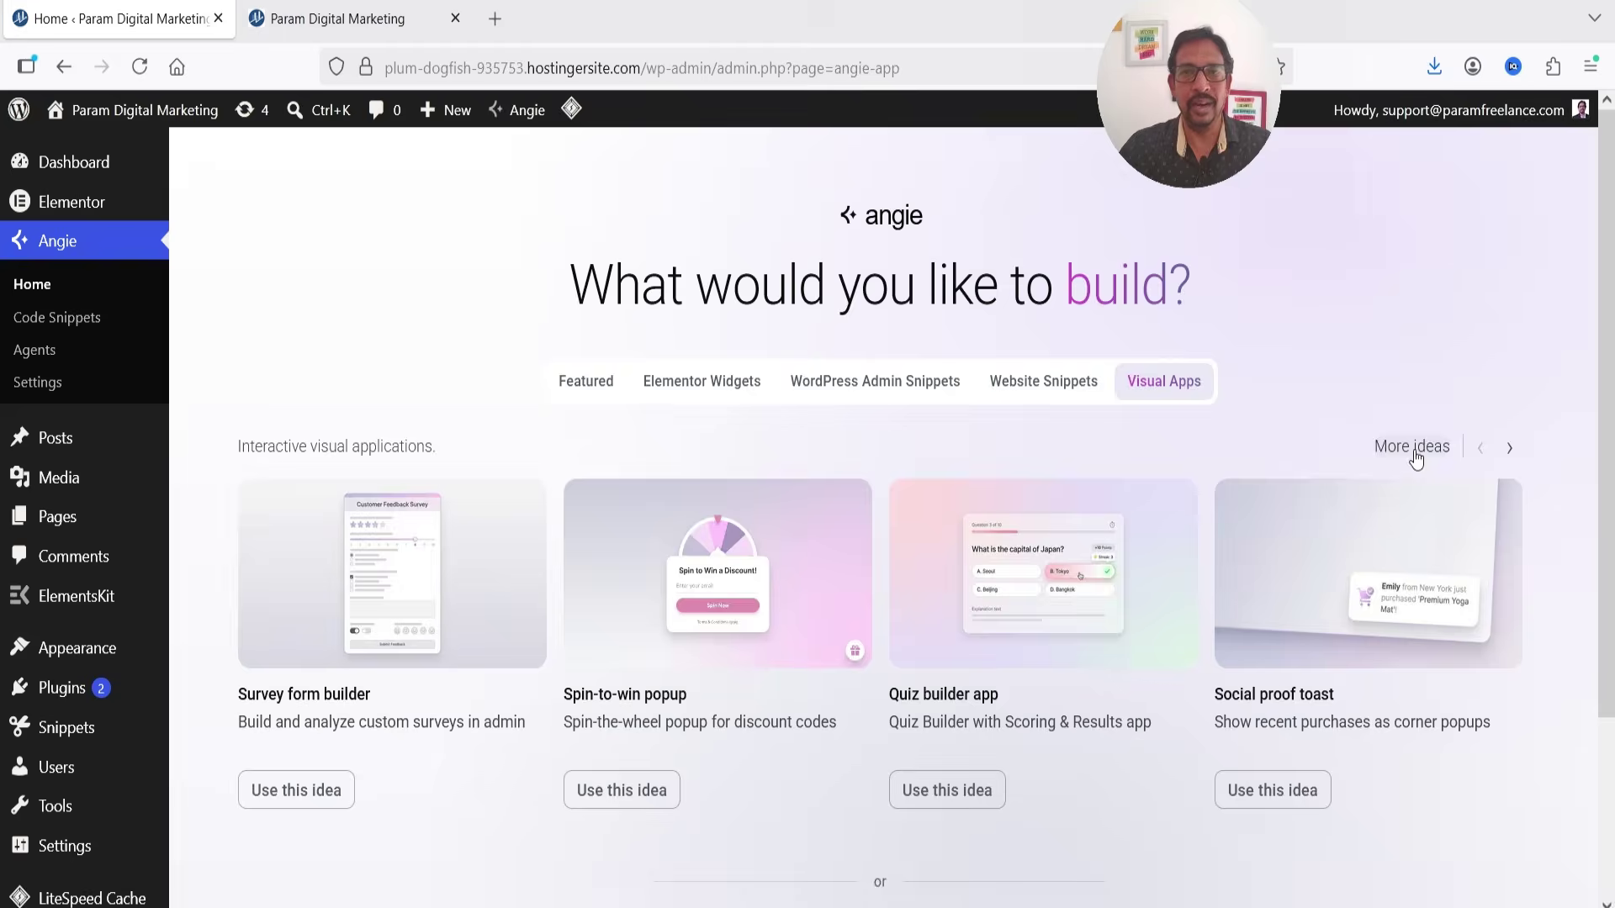
Open the full Prompt Library, browse the Elementor Widgets and Visual apps prompts, and close the library.
click(1412, 447)
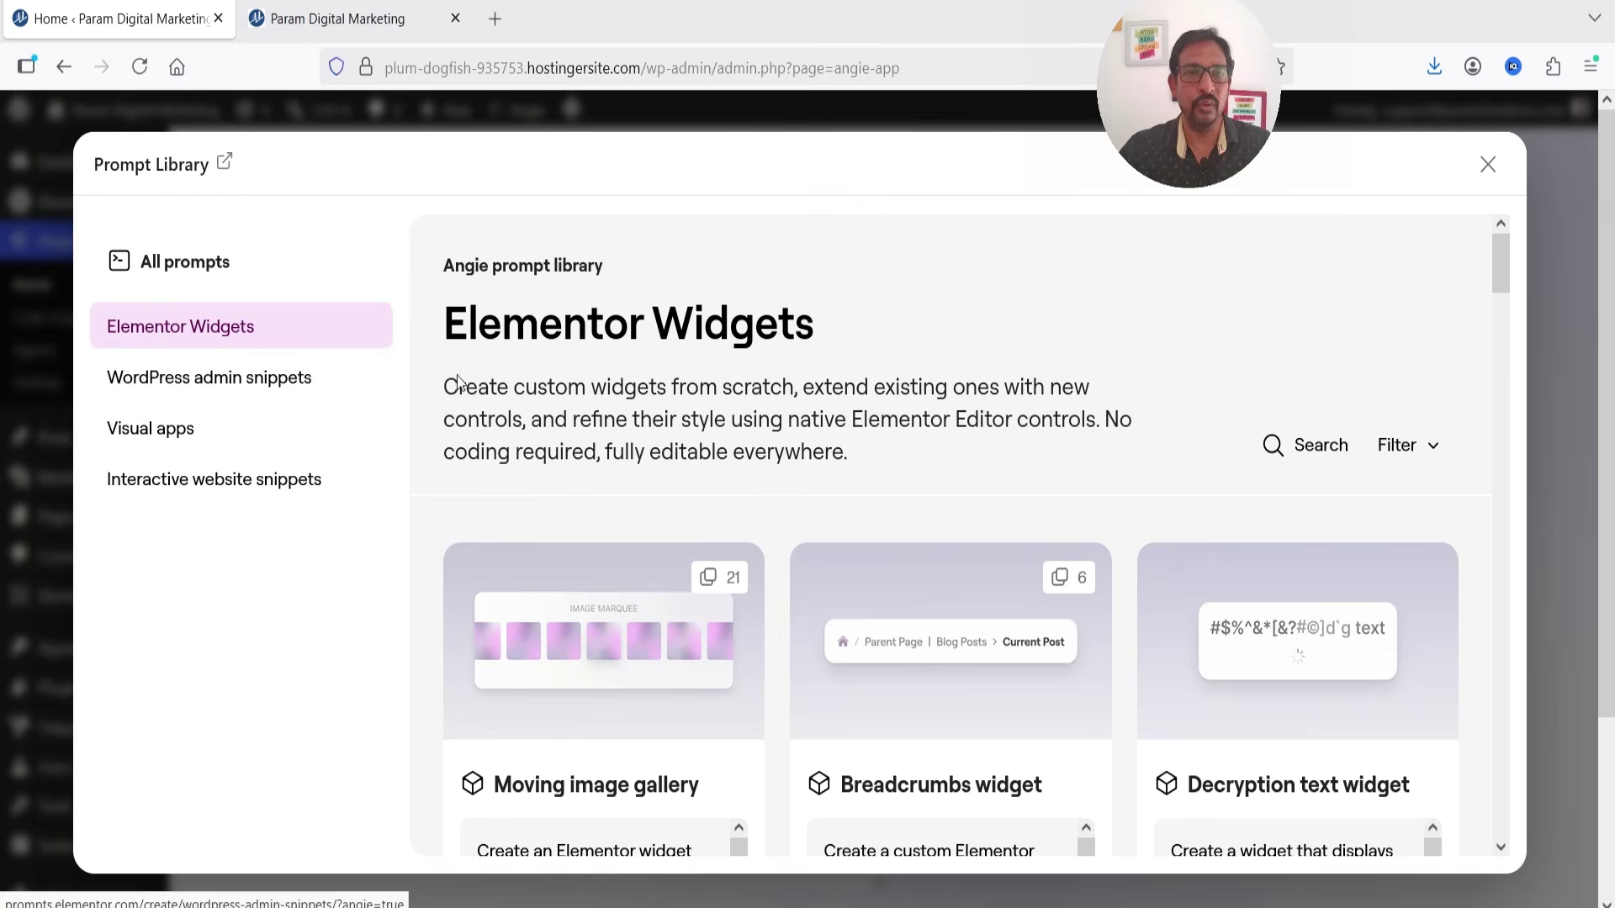
scroll(1027, 460, down, 5)
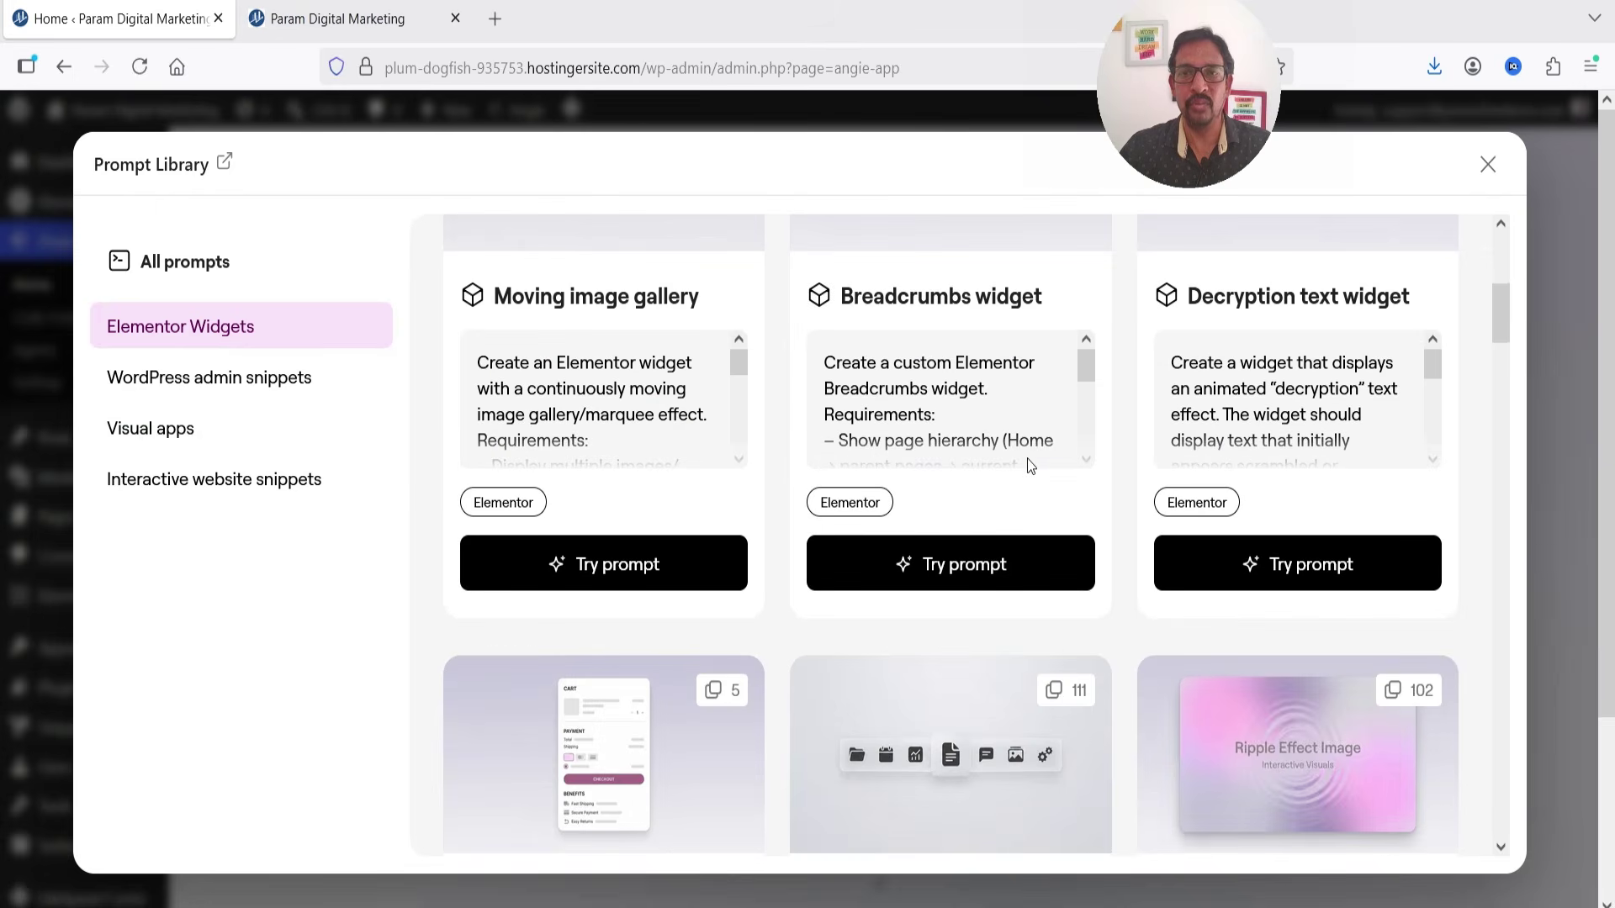
scroll(757, 462, down, 3)
click(214, 426)
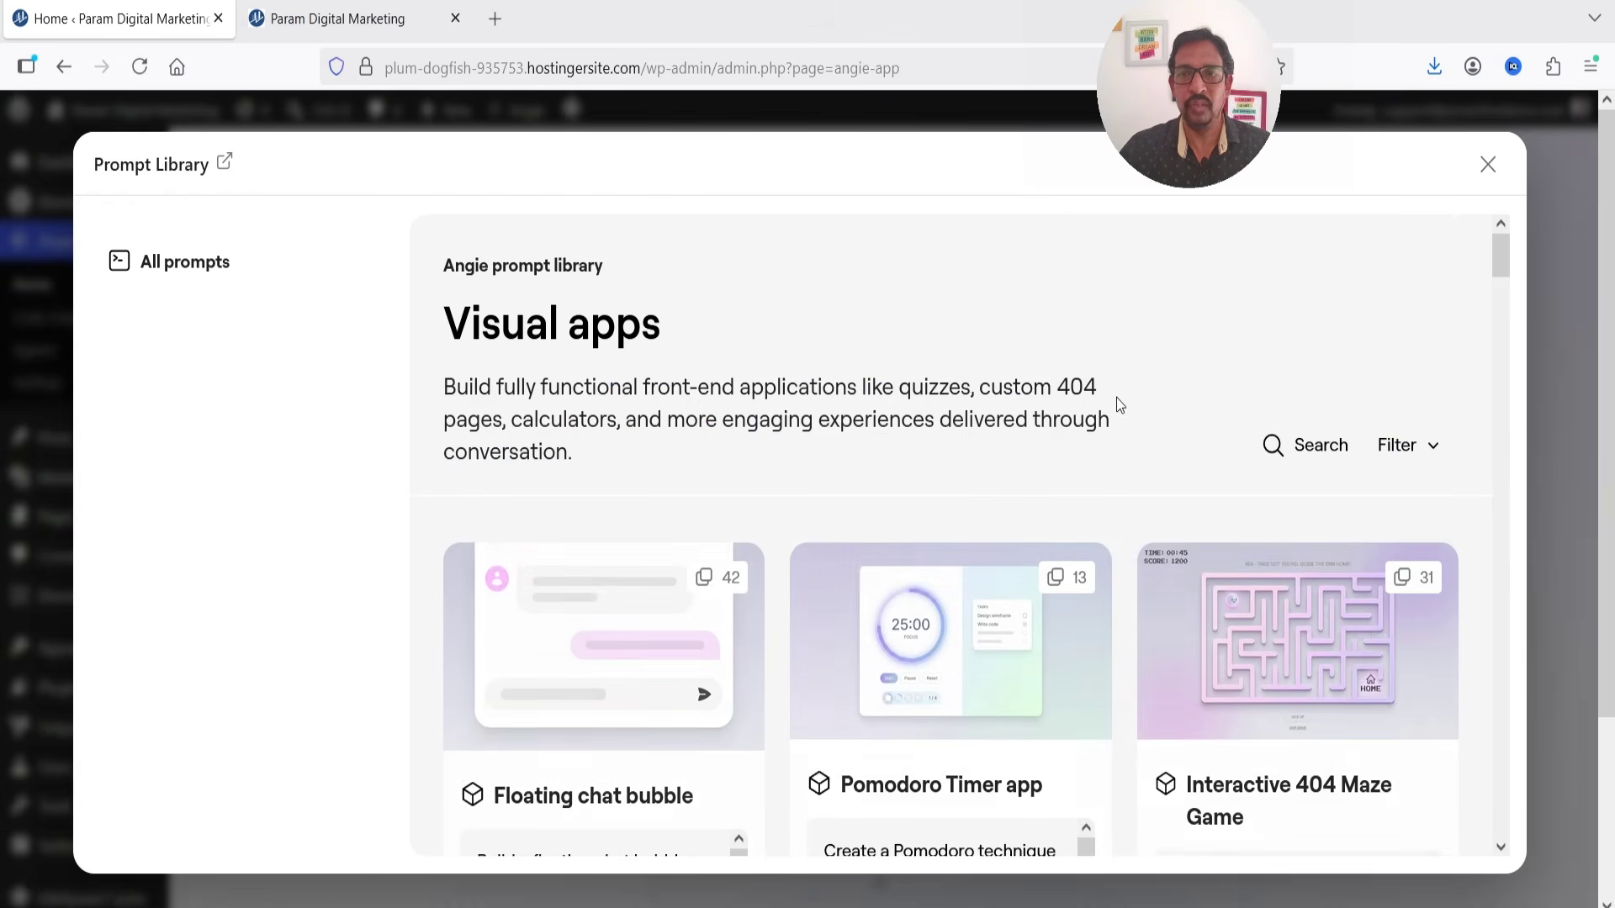
scroll(1135, 407, down, 2)
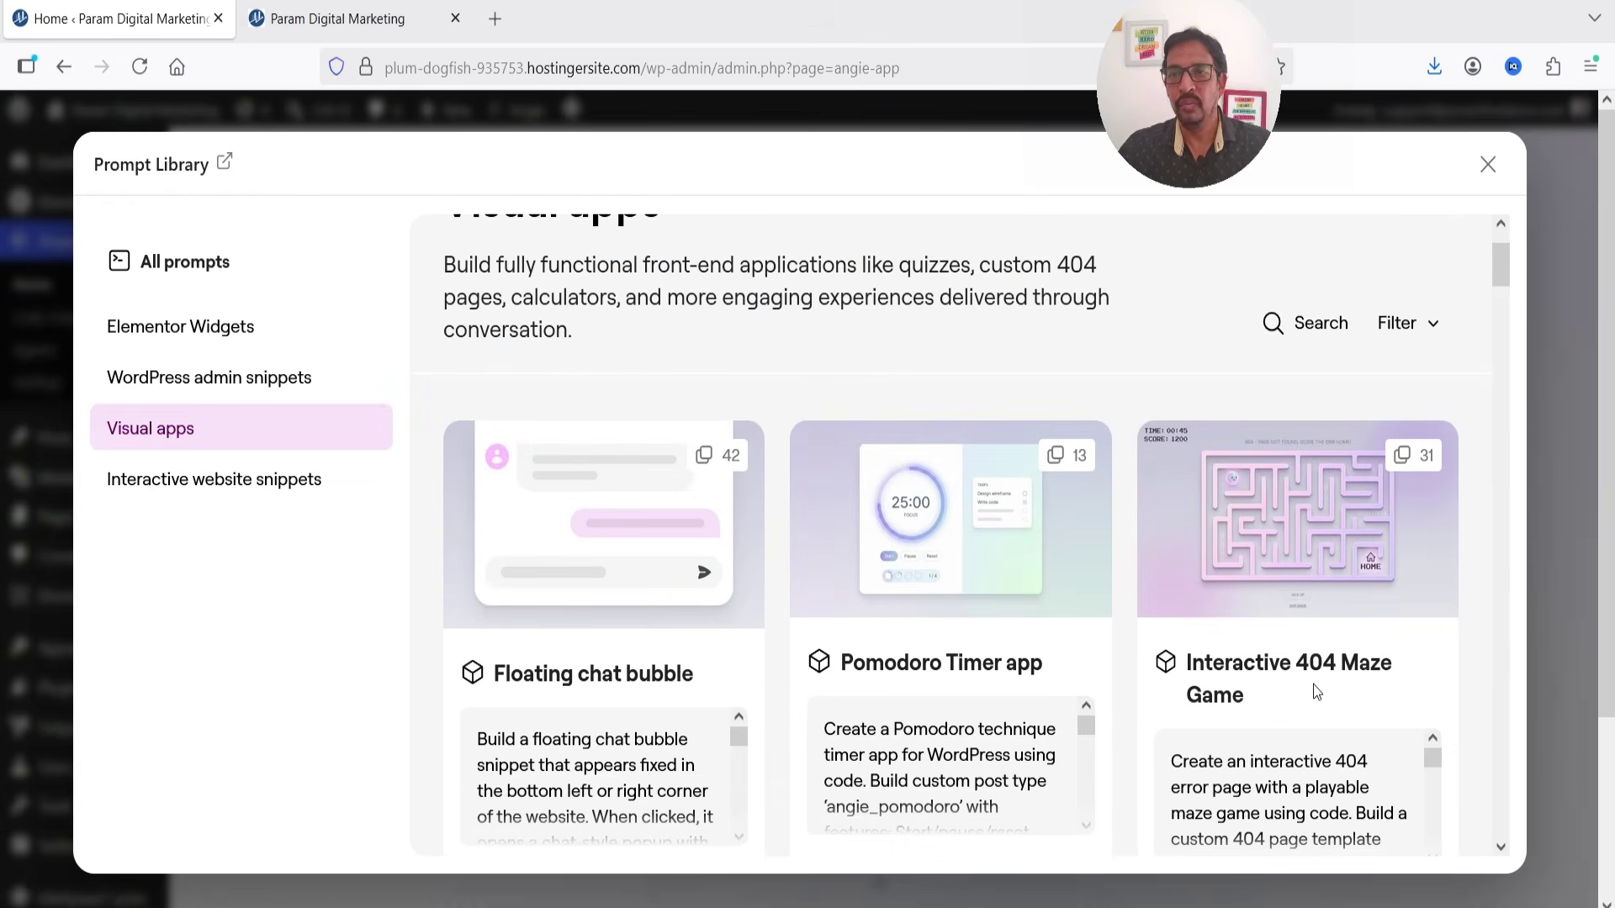
click(1492, 169)
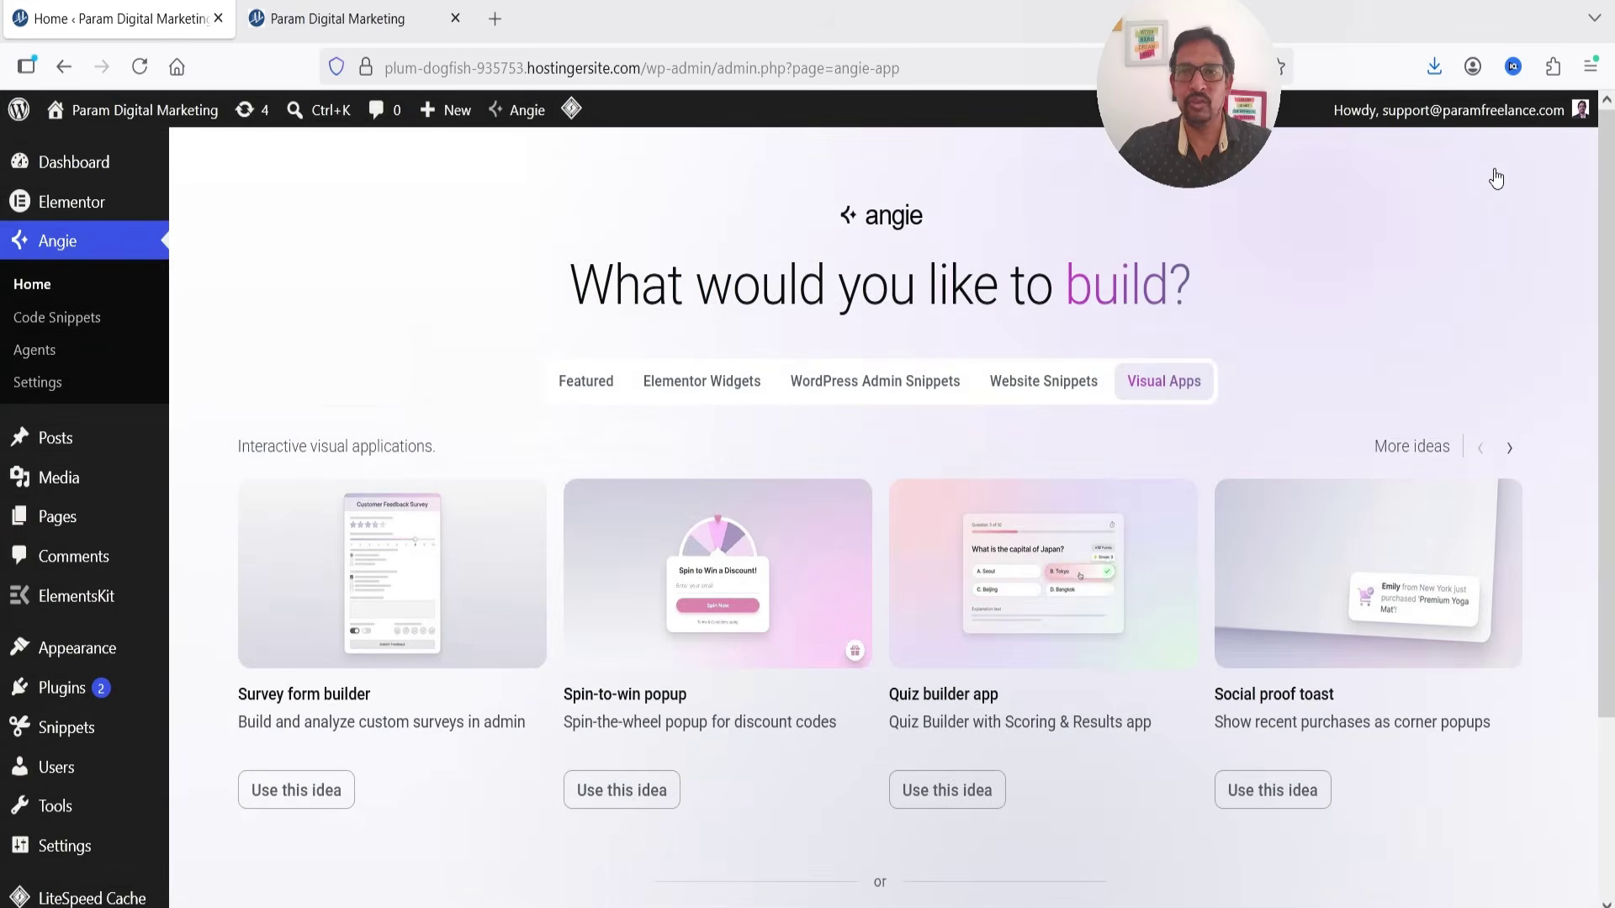
Show Angie's Website Snippets ideas, look through the live homepage down to its footer, and return to the ideas.
click(1041, 381)
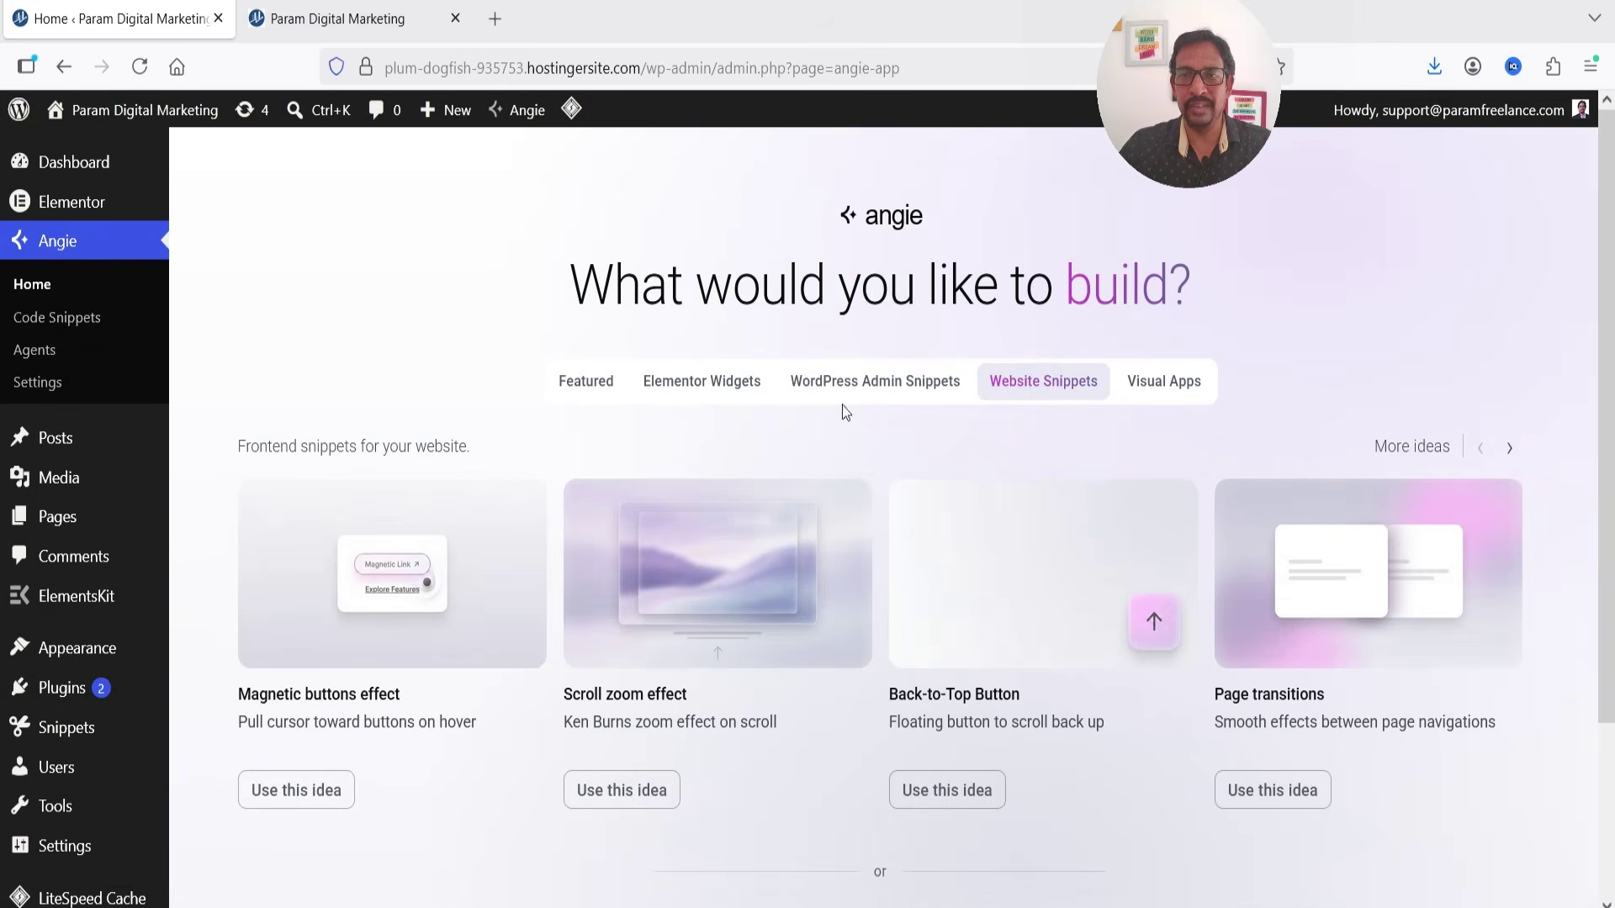
scroll(991, 566, down, 2)
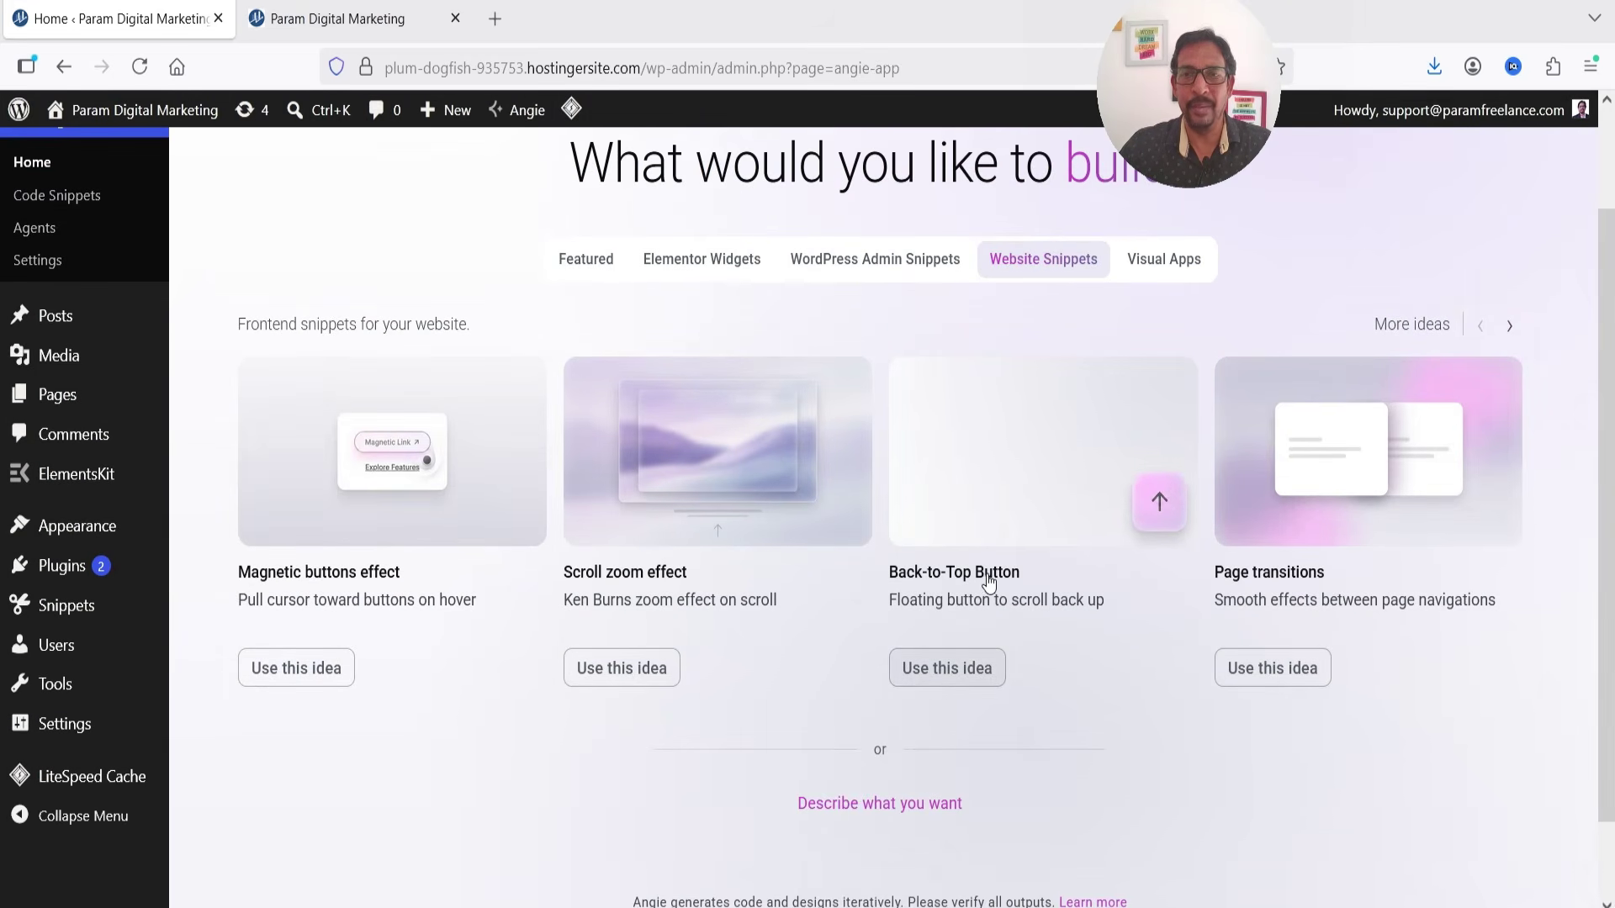
click(309, 24)
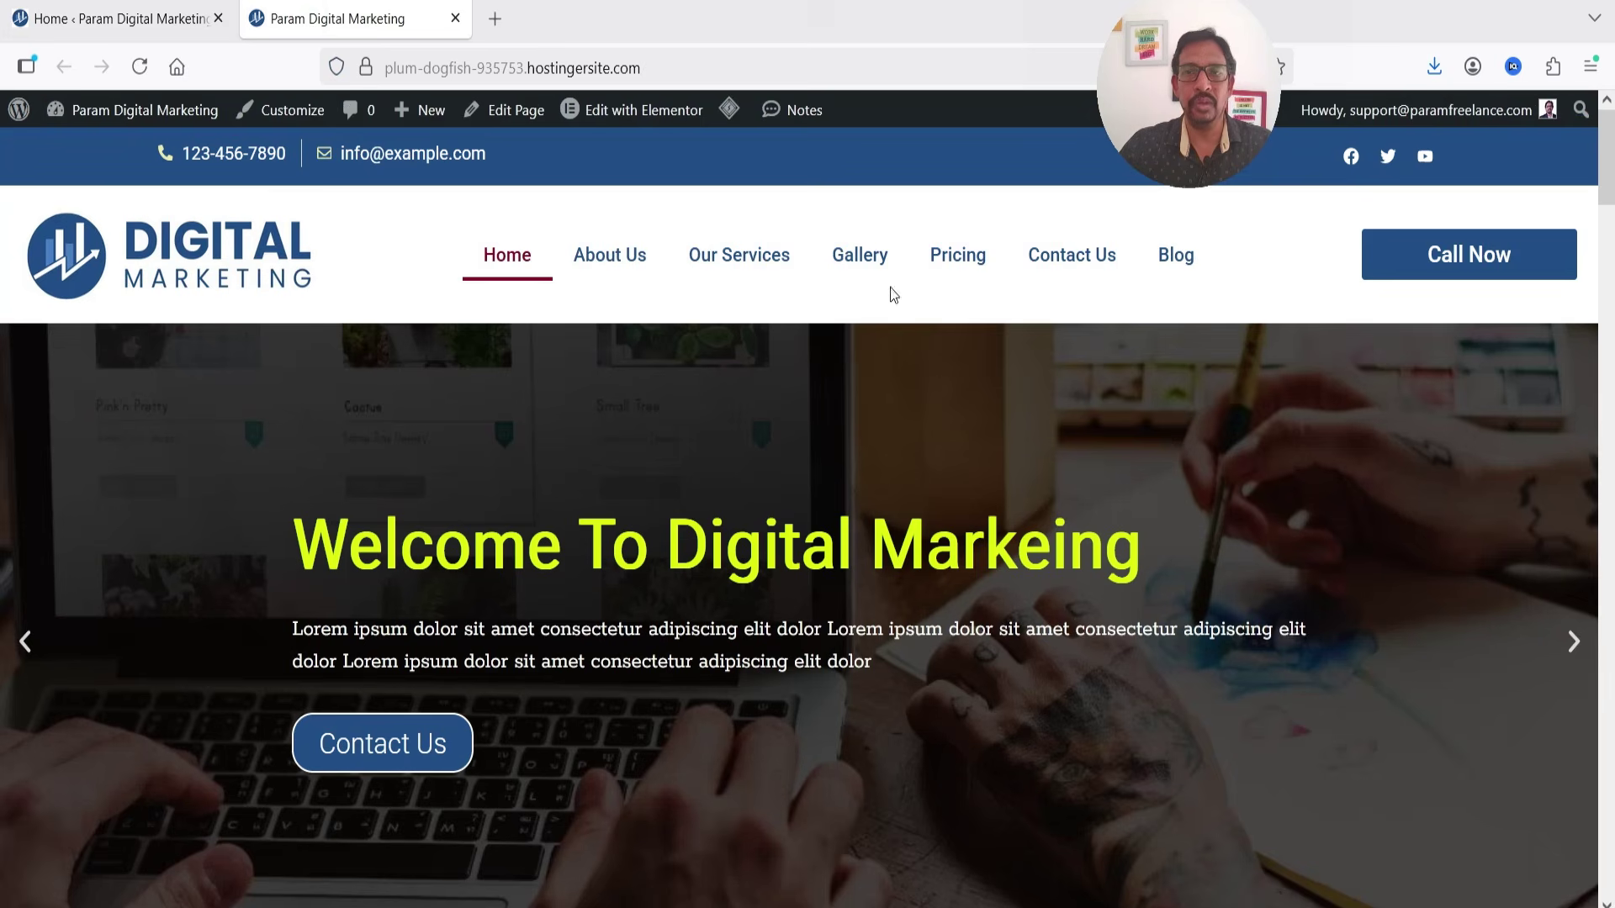
scroll(1400, 664, down, 5)
scroll(1402, 665, down, 15)
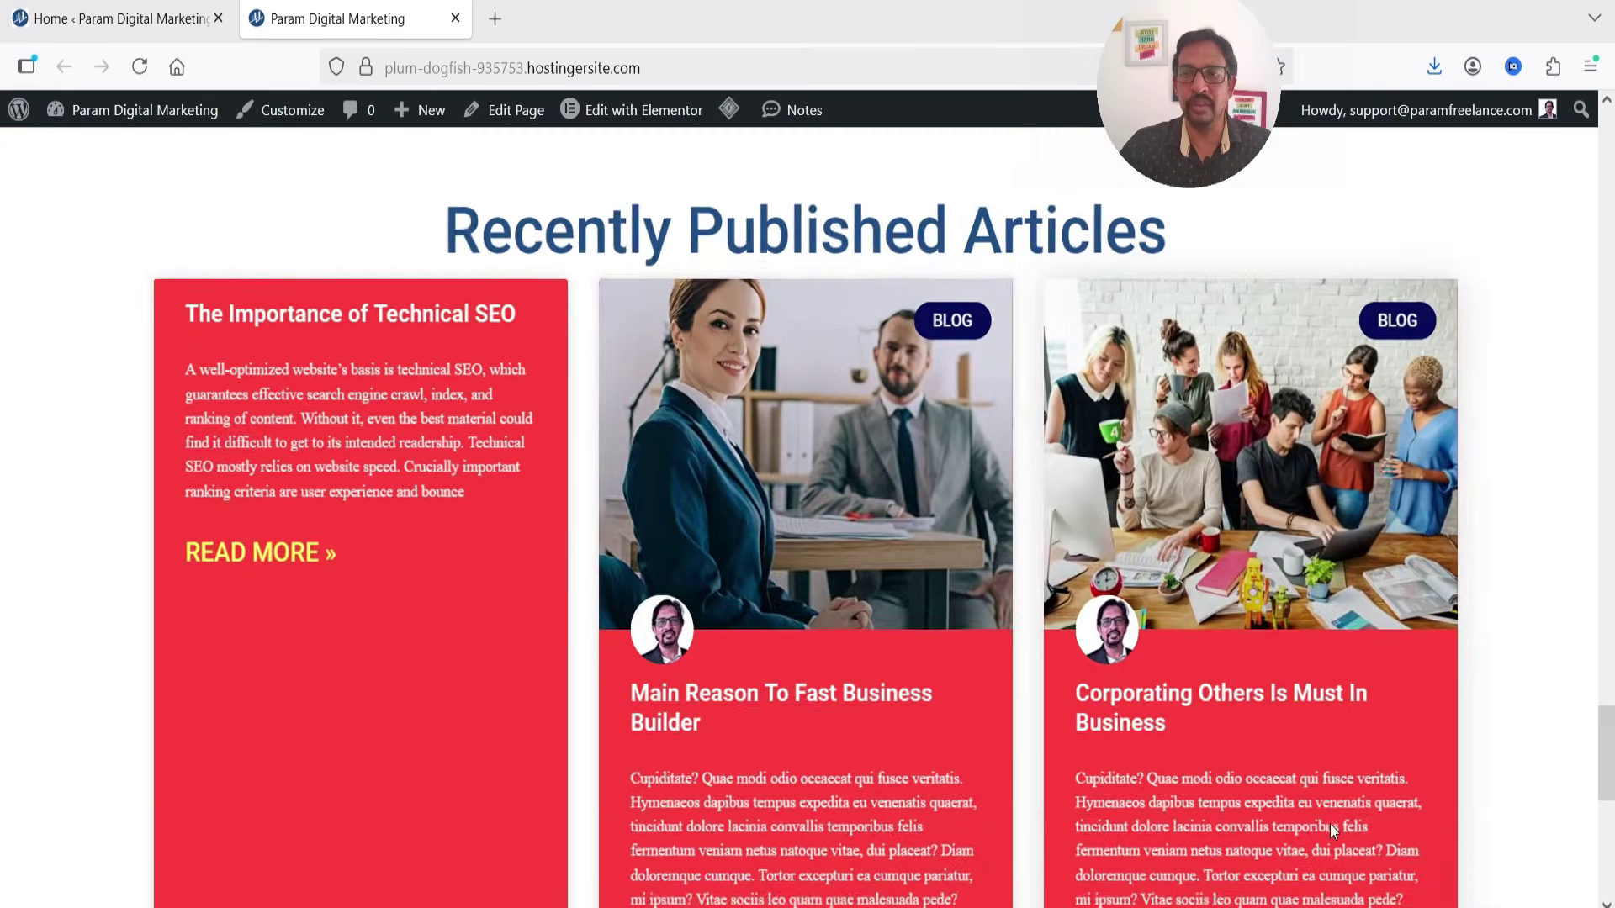
scroll(1329, 824, down, 5)
click(84, 20)
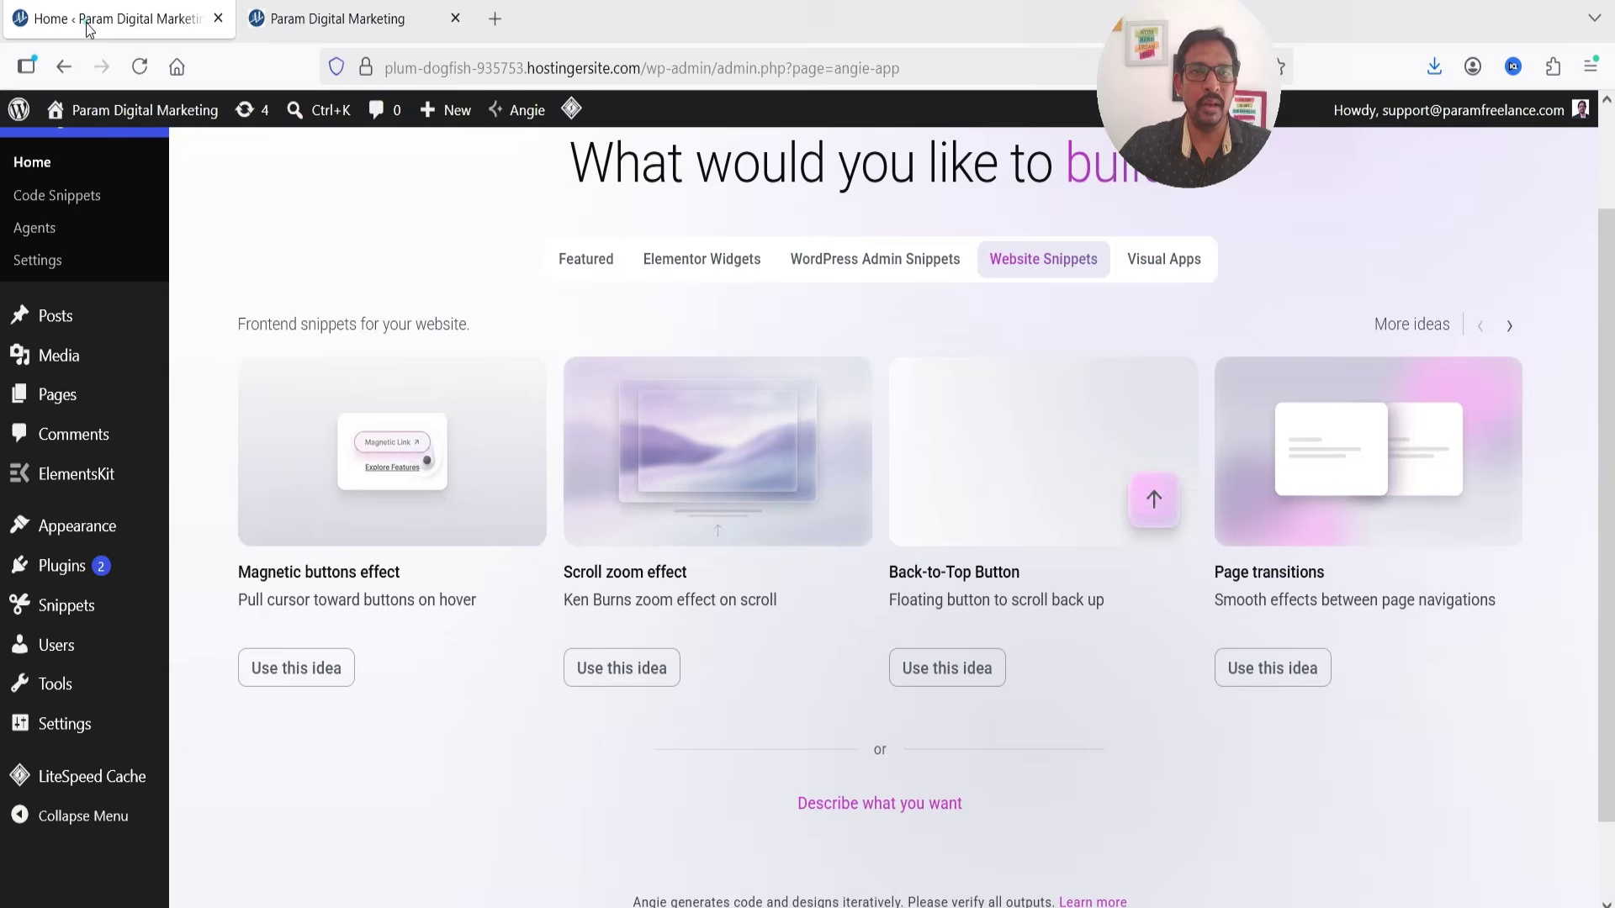
Use the Back-to-Top Button idea and set the scroll distance in its prepared prompt to 100 pixels.
click(973, 677)
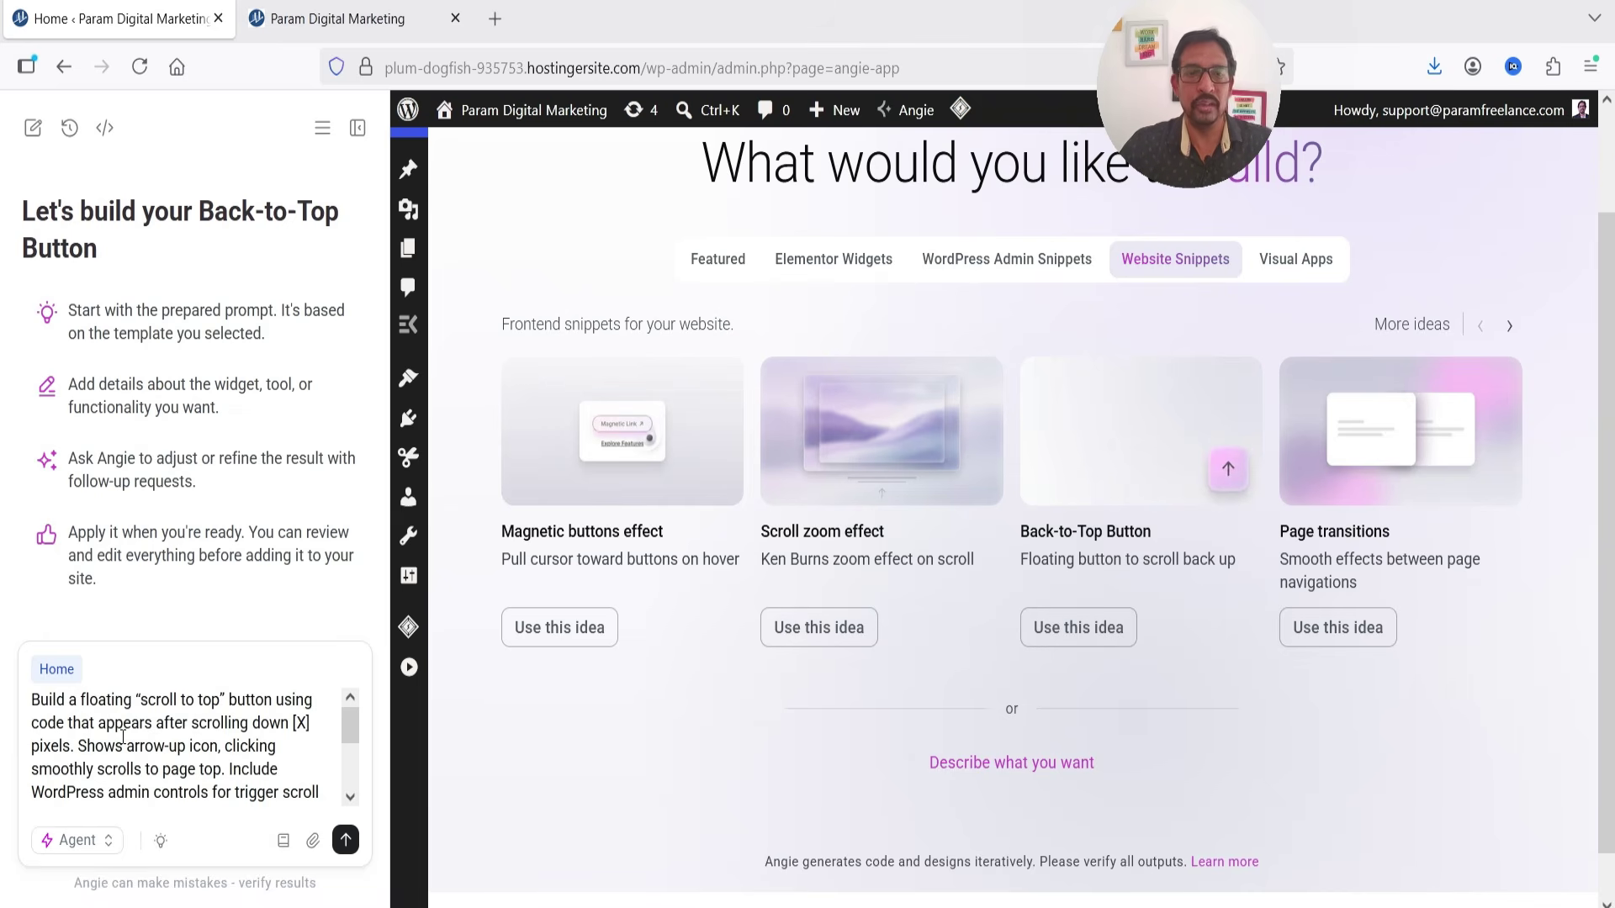
double_click(300, 724)
text(1)
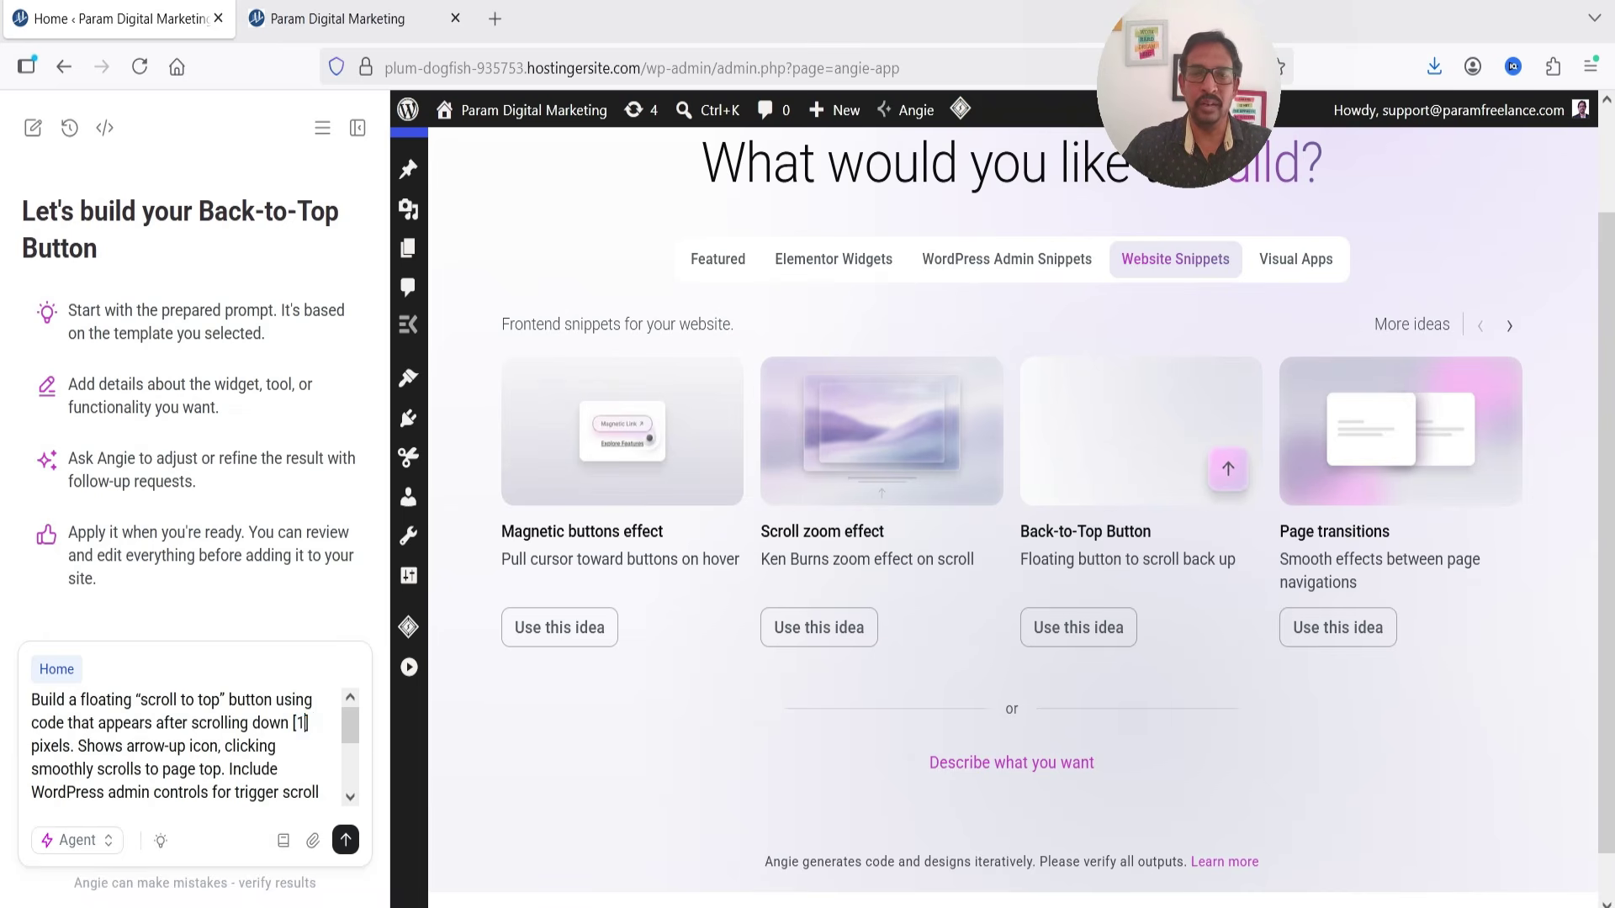
text(00)
key(BackSpace)
key(BackSpace)
key(BackSpace)
key(BackSpace)
key(BackSpace)
text(100)
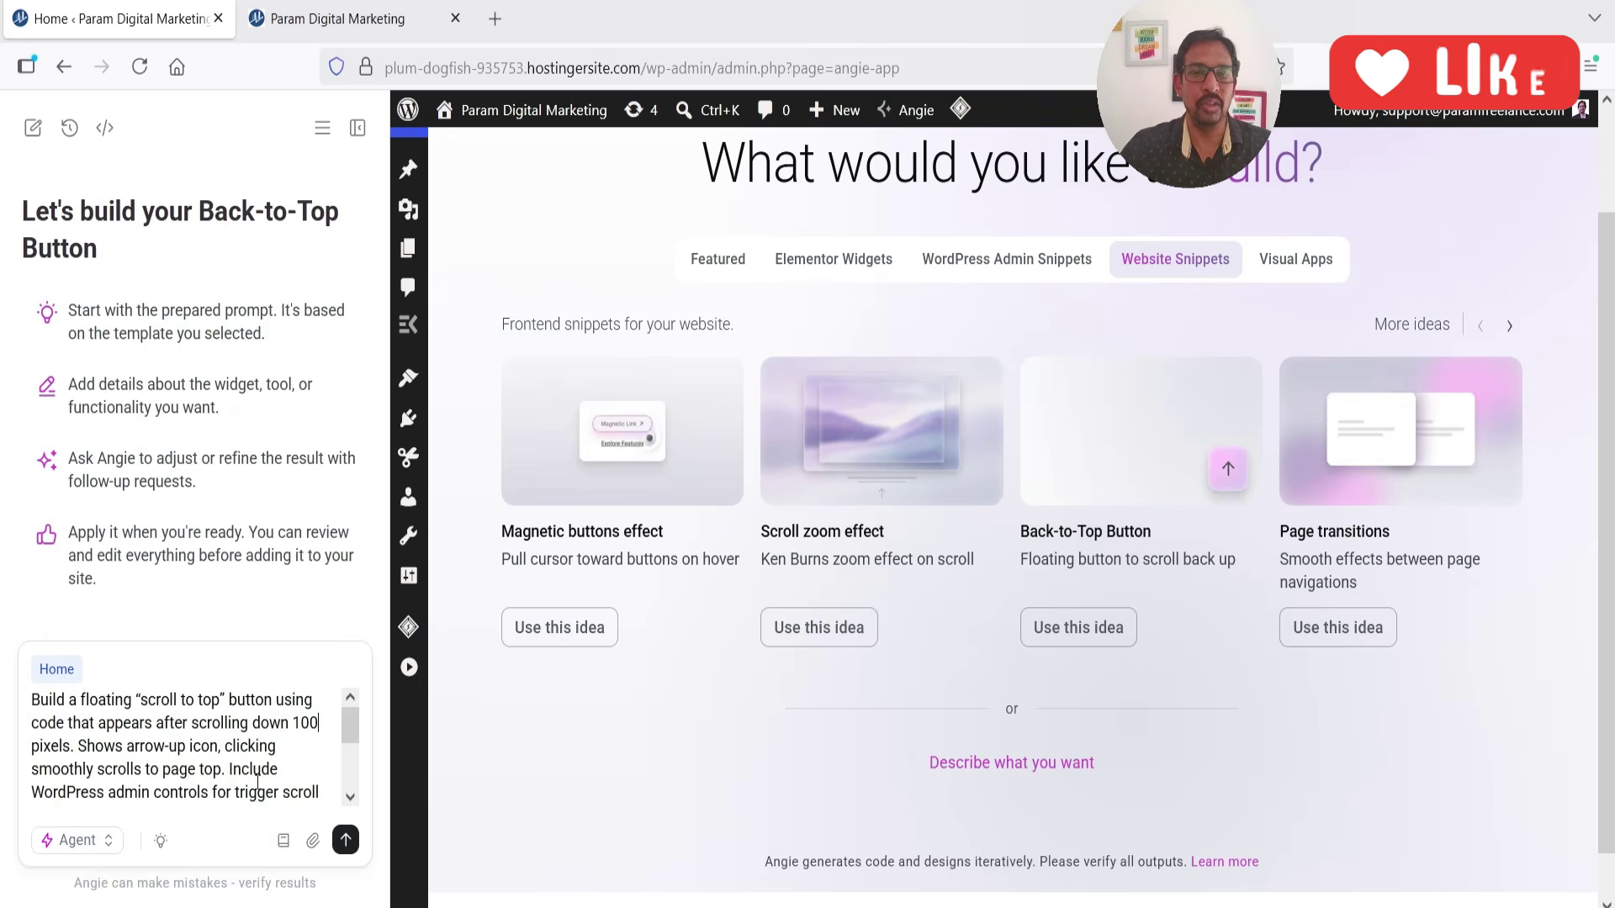
Read the rest of the scroll-to-top prompt and send it to Angie.
scroll(267, 730, down, 2)
scroll(238, 746, down, 2)
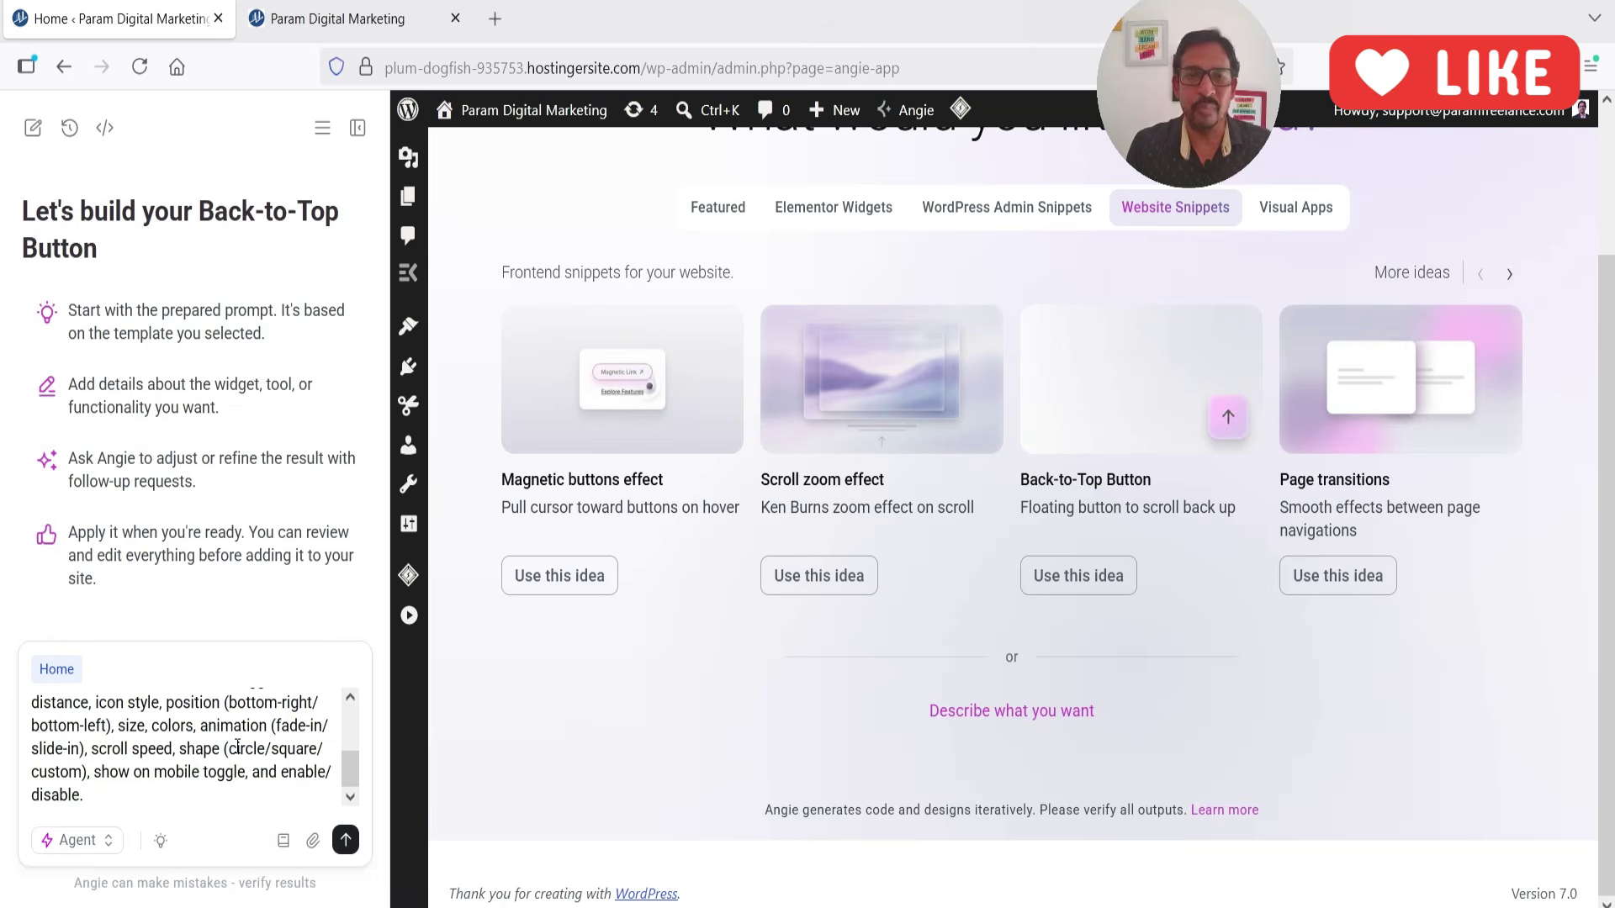
click(345, 840)
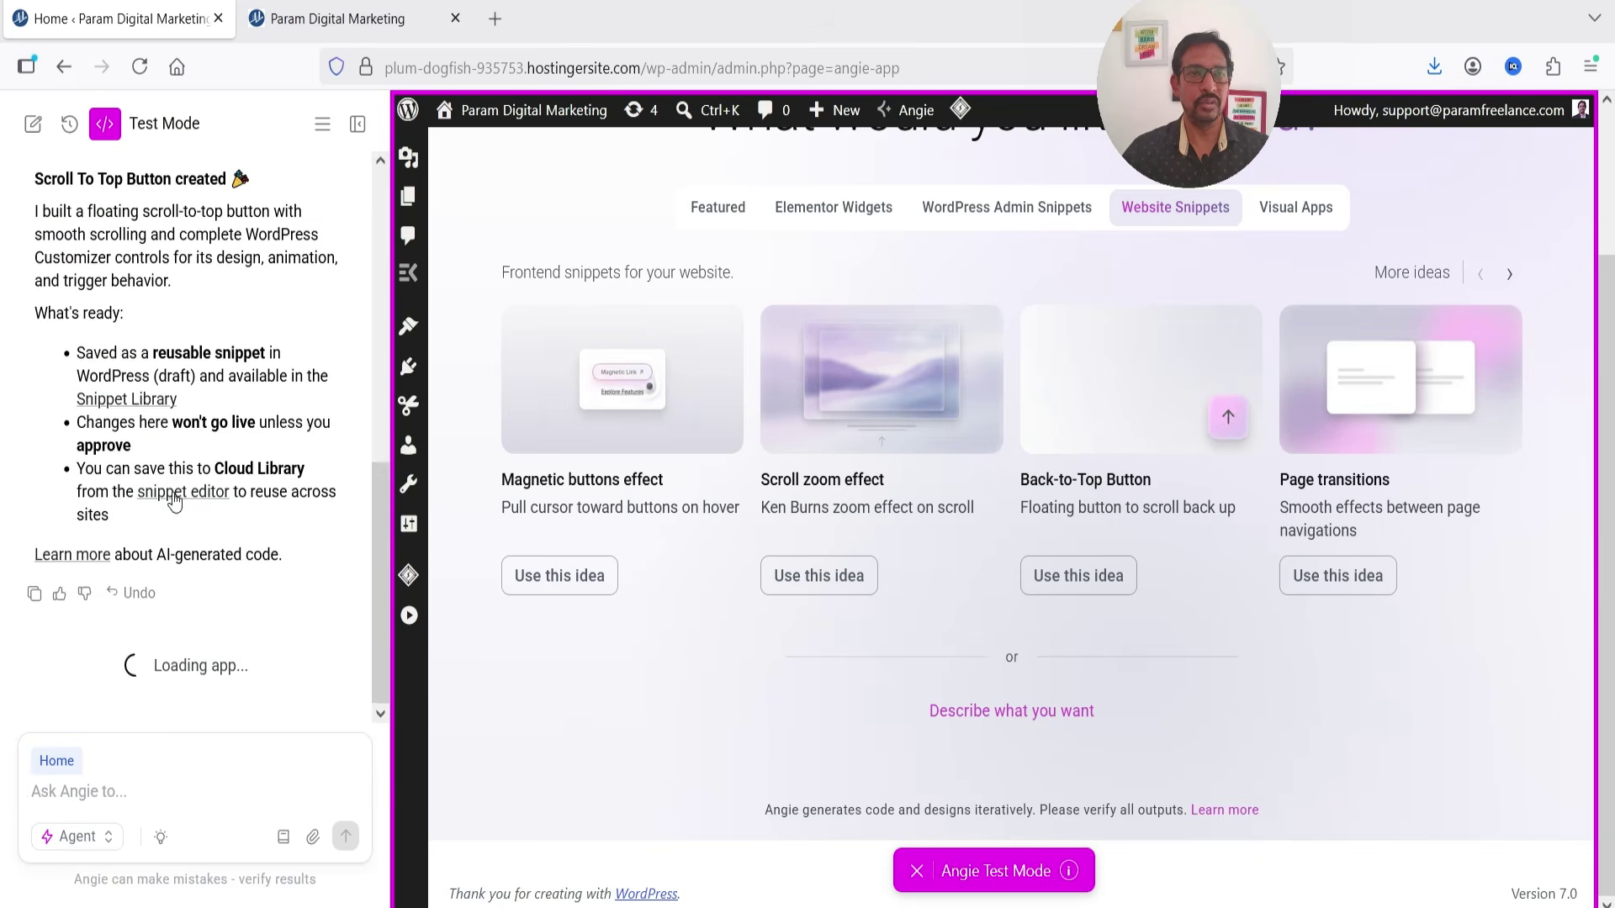
Review Angie's result, publish the Scroll To Top Button snippet to the live site after reloading, and exit Test Mode.
scroll(142, 458, up, 3)
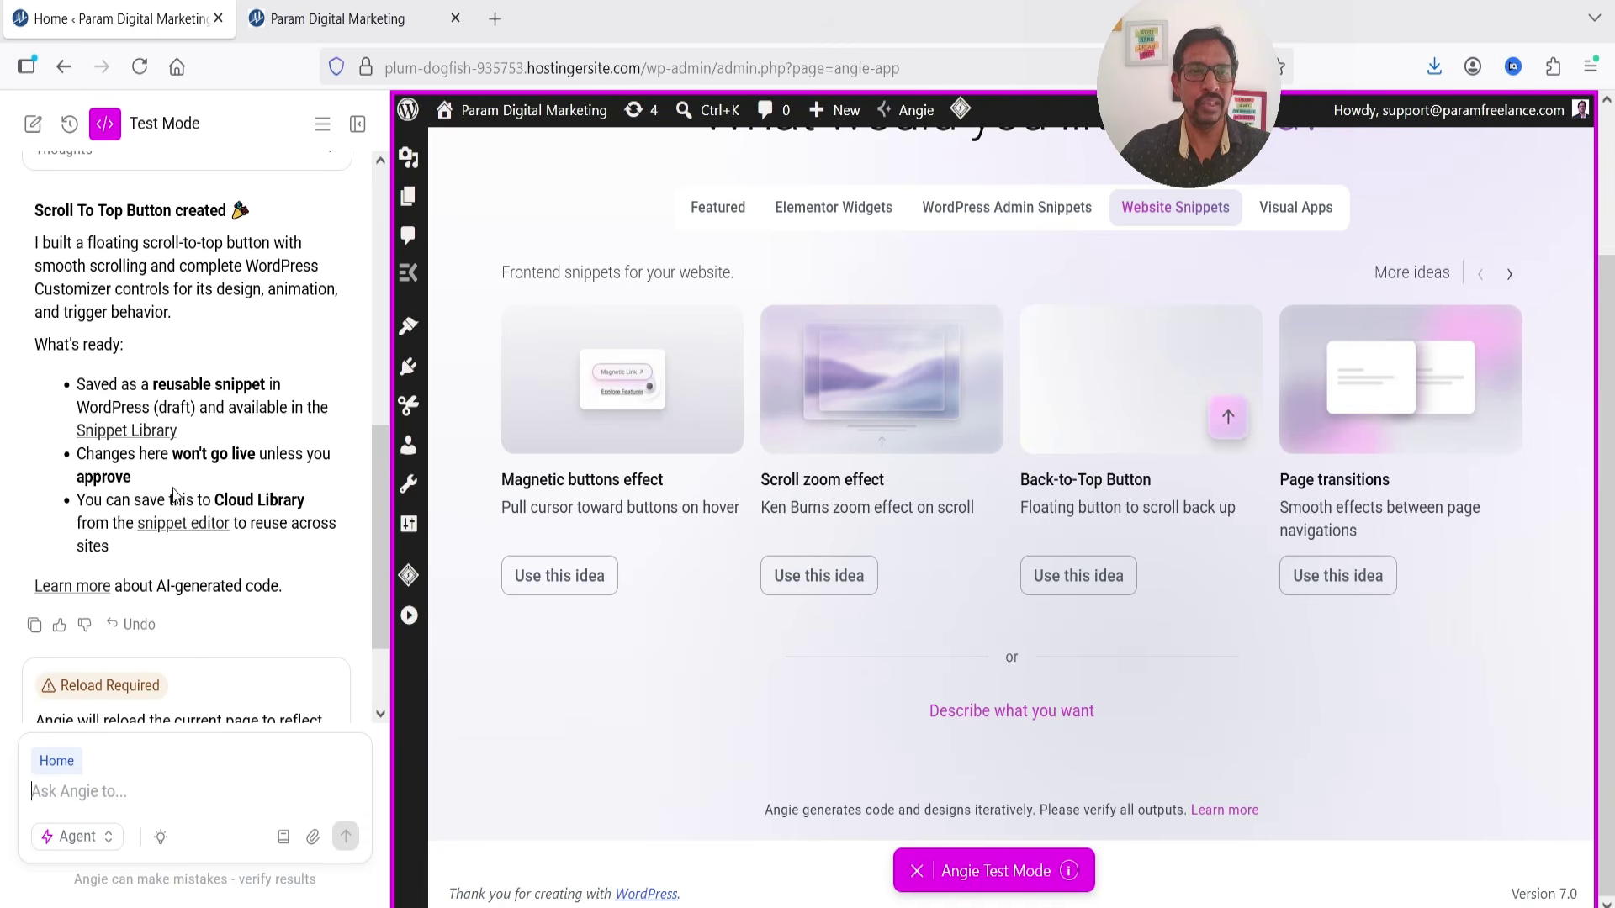
scroll(174, 494, down, 2)
click(305, 670)
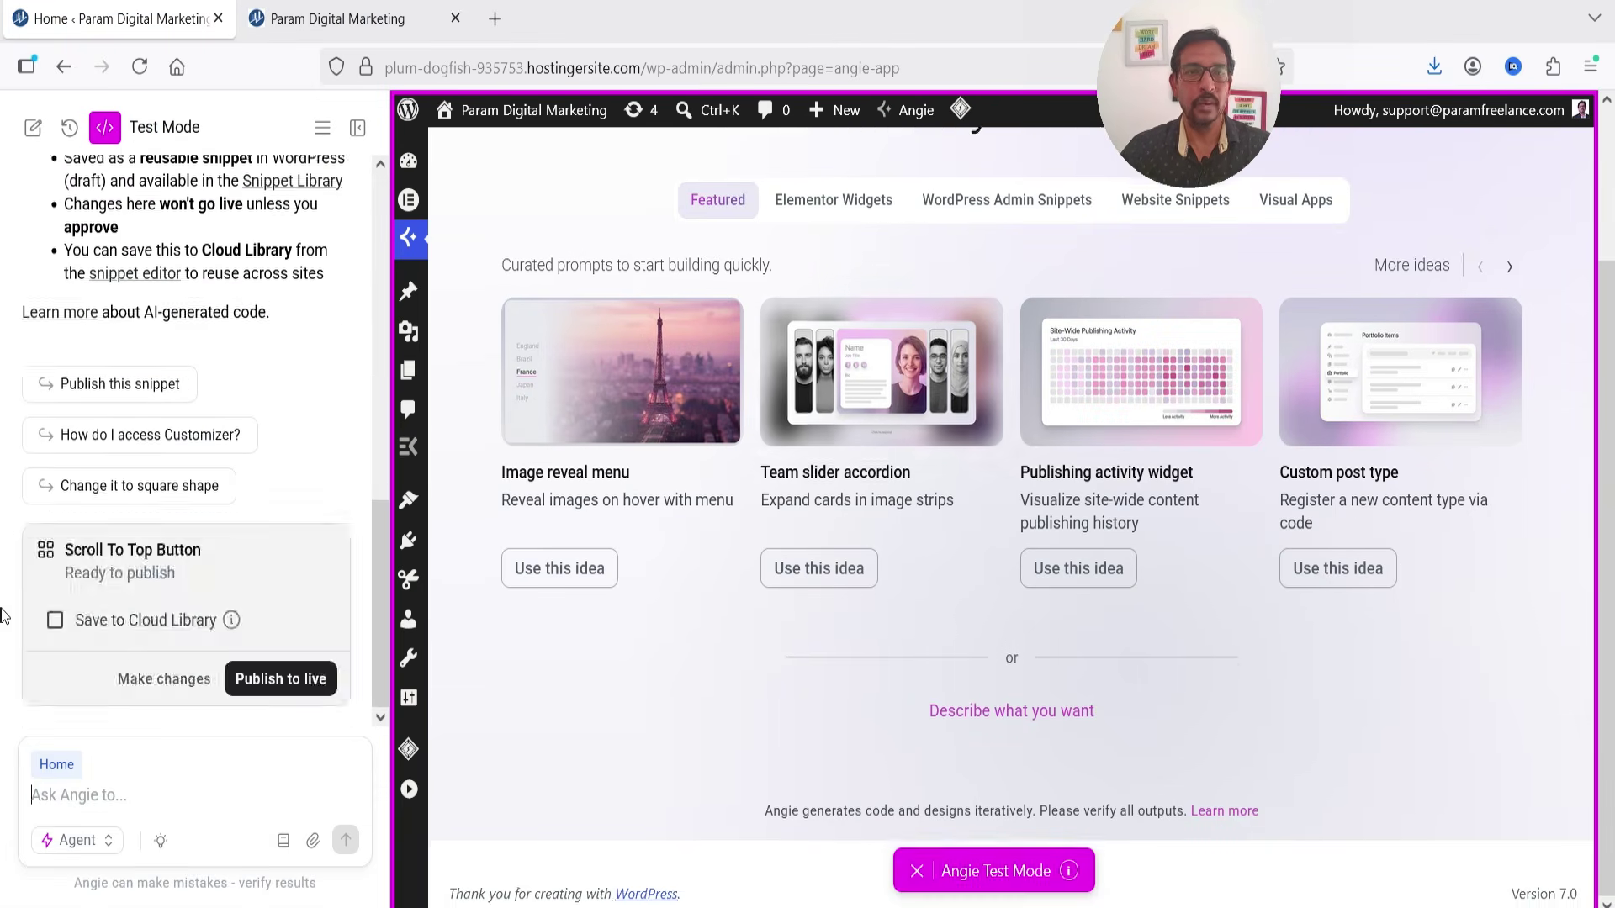
click(318, 683)
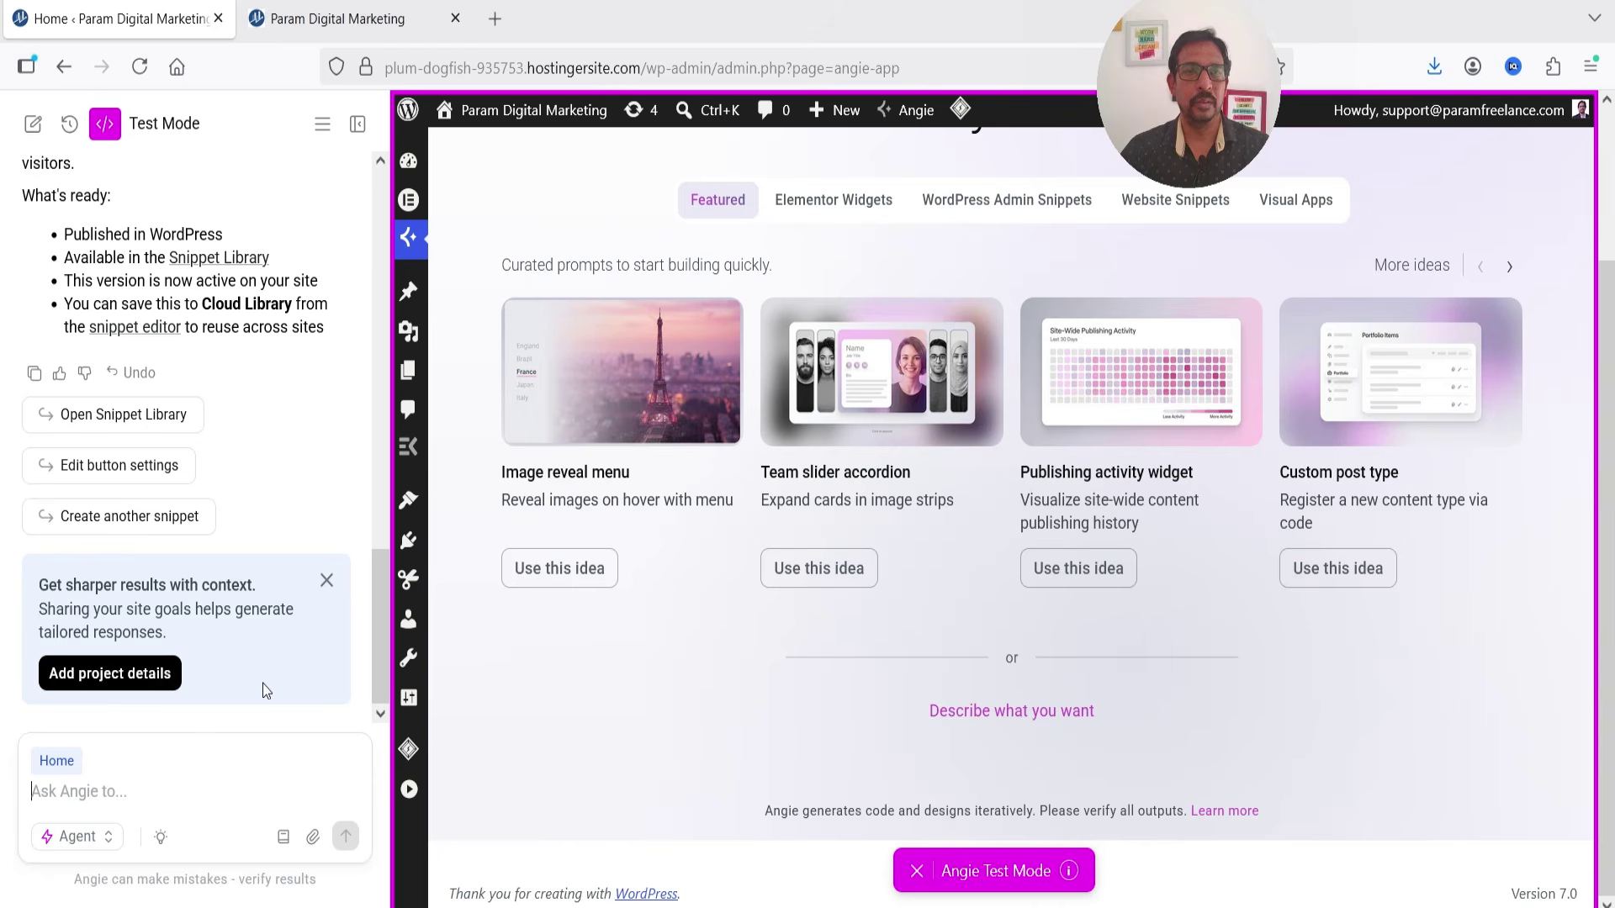
click(106, 126)
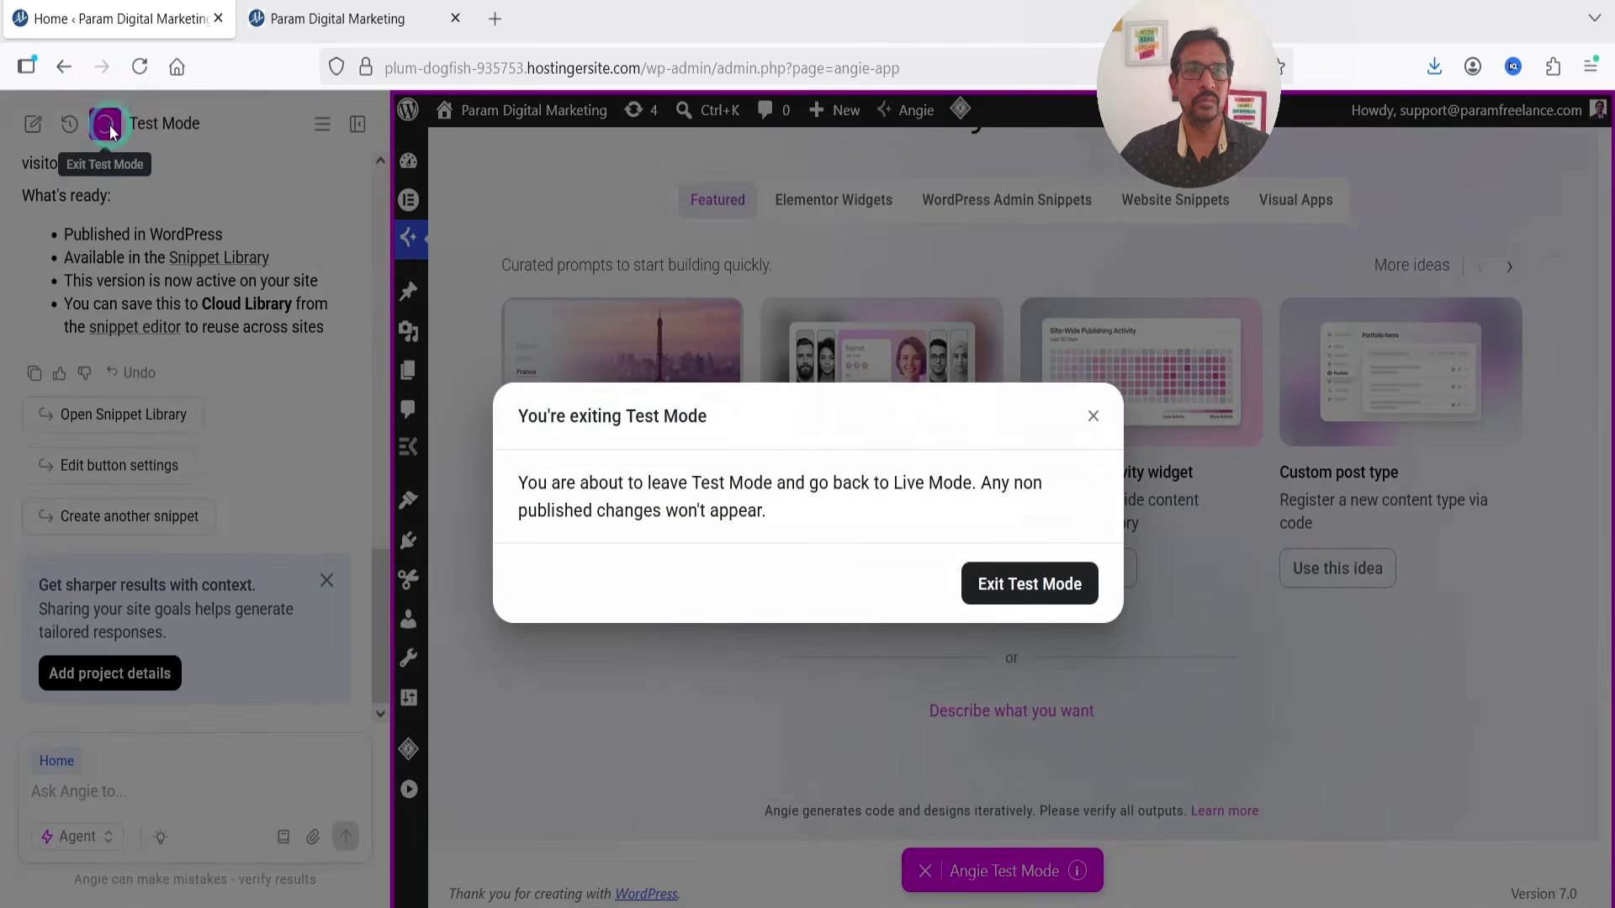
click(1053, 589)
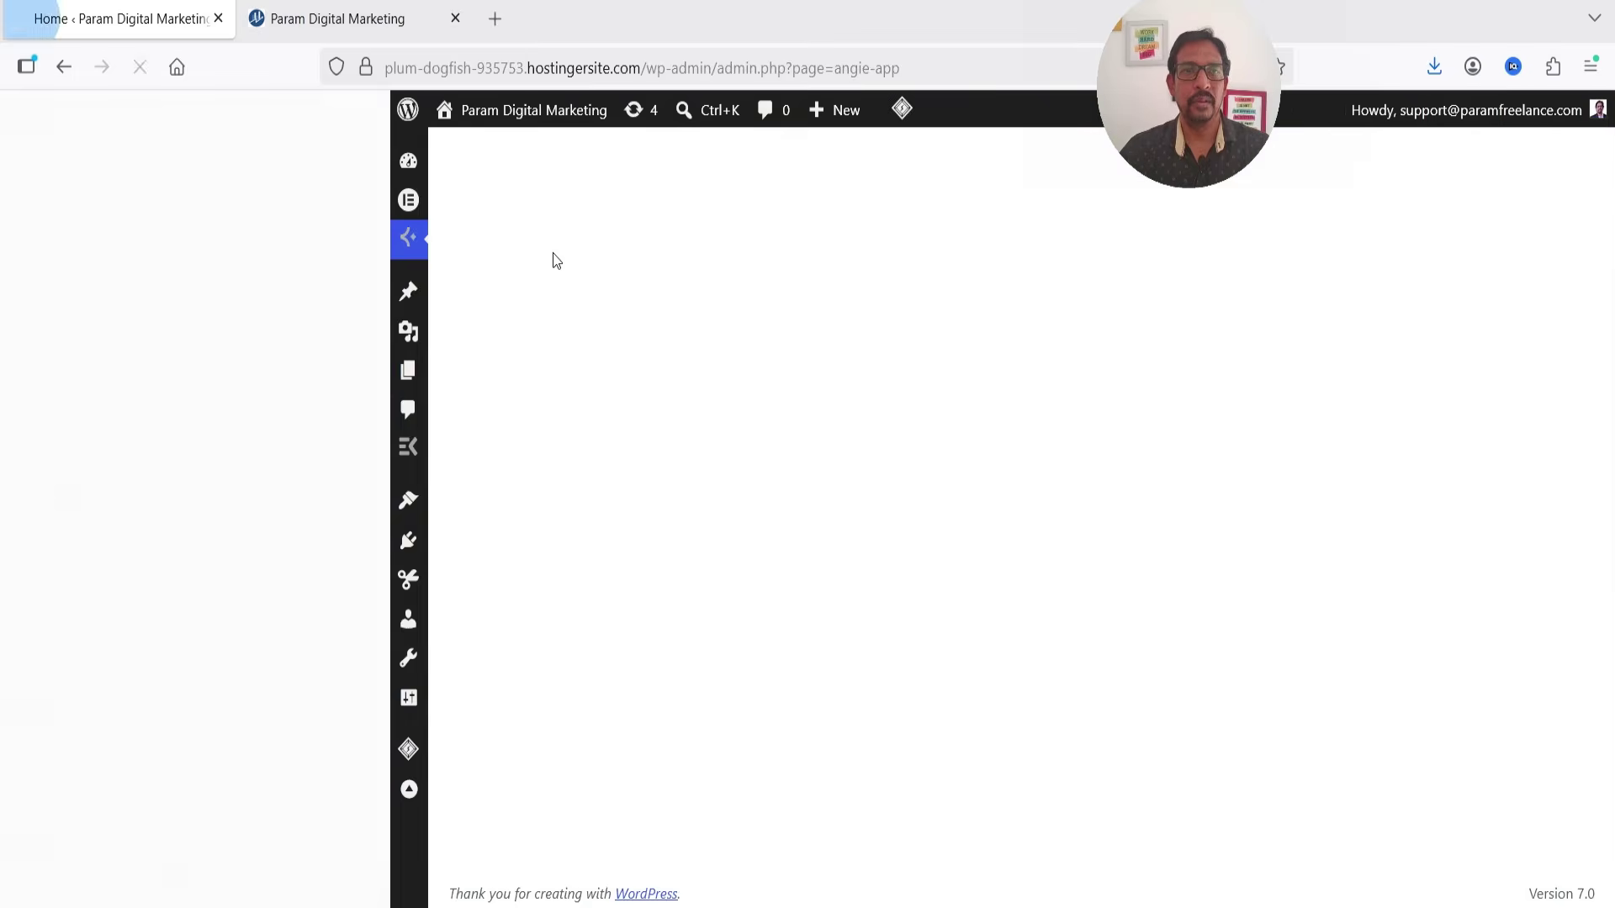
Reload the live homepage without the Angie sidebar and test the scroll-to-top button from the upper page and the footer.
click(370, 16)
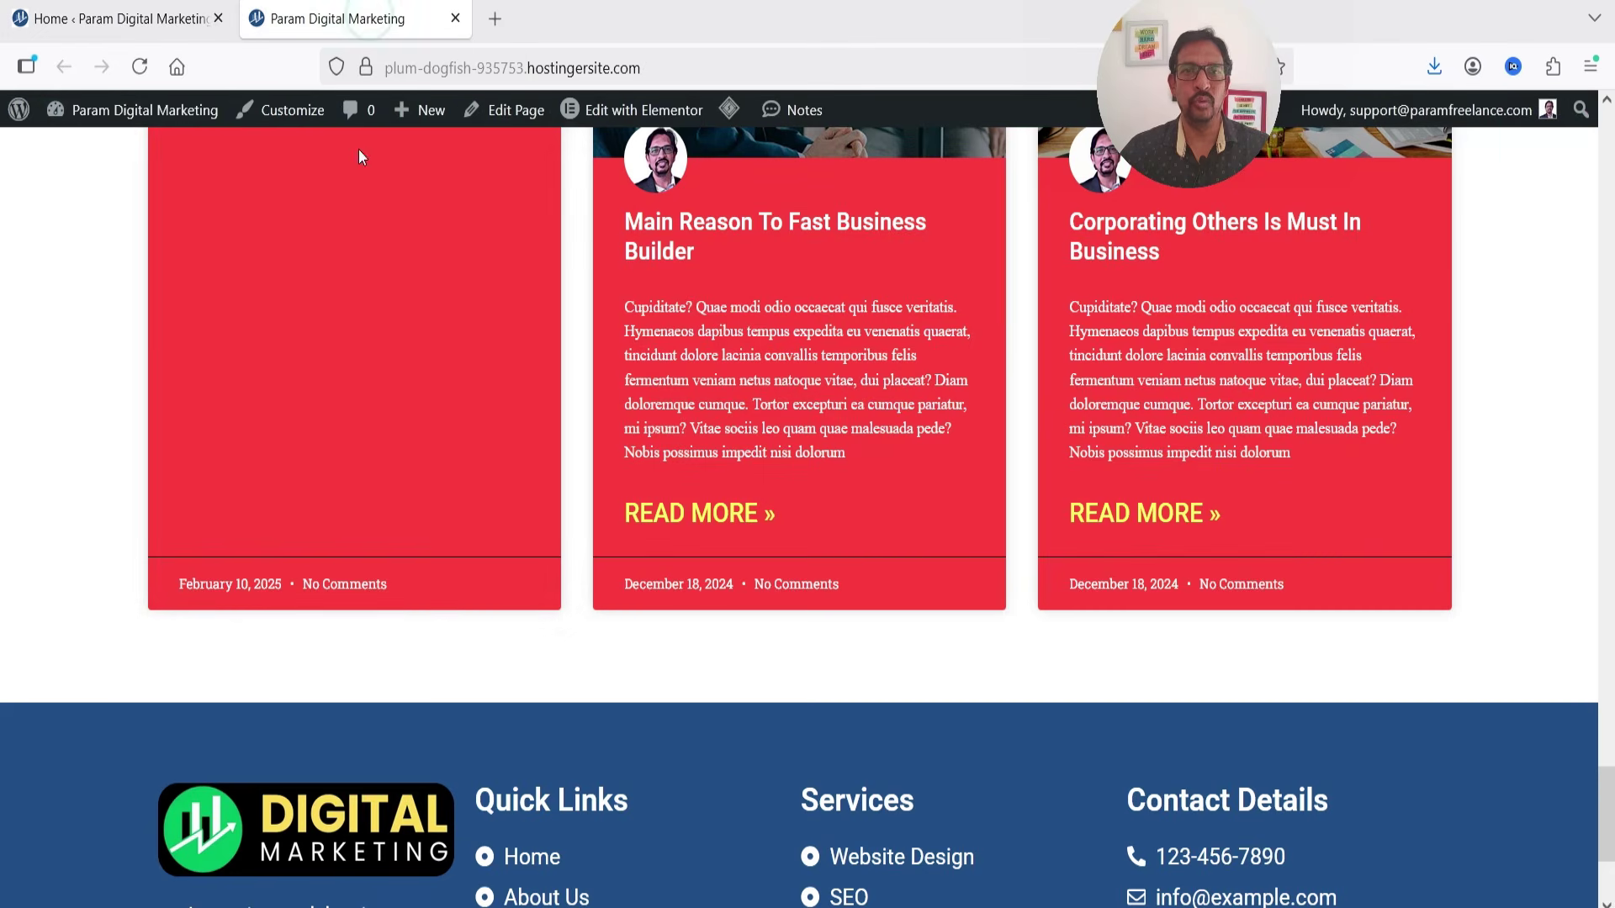
click(140, 67)
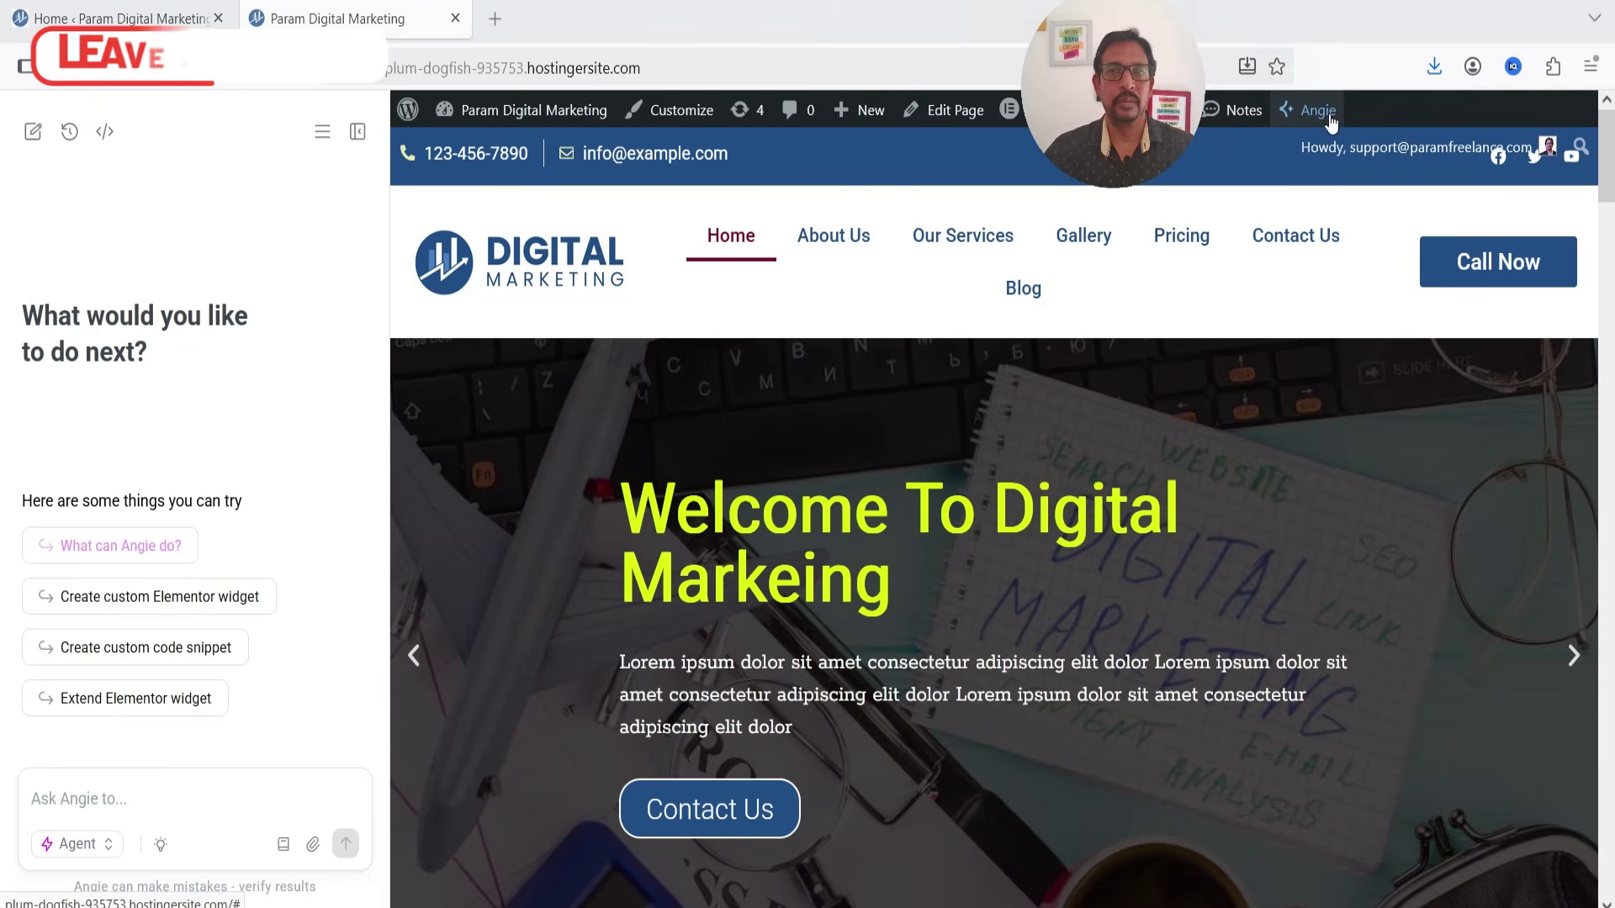
click(1318, 110)
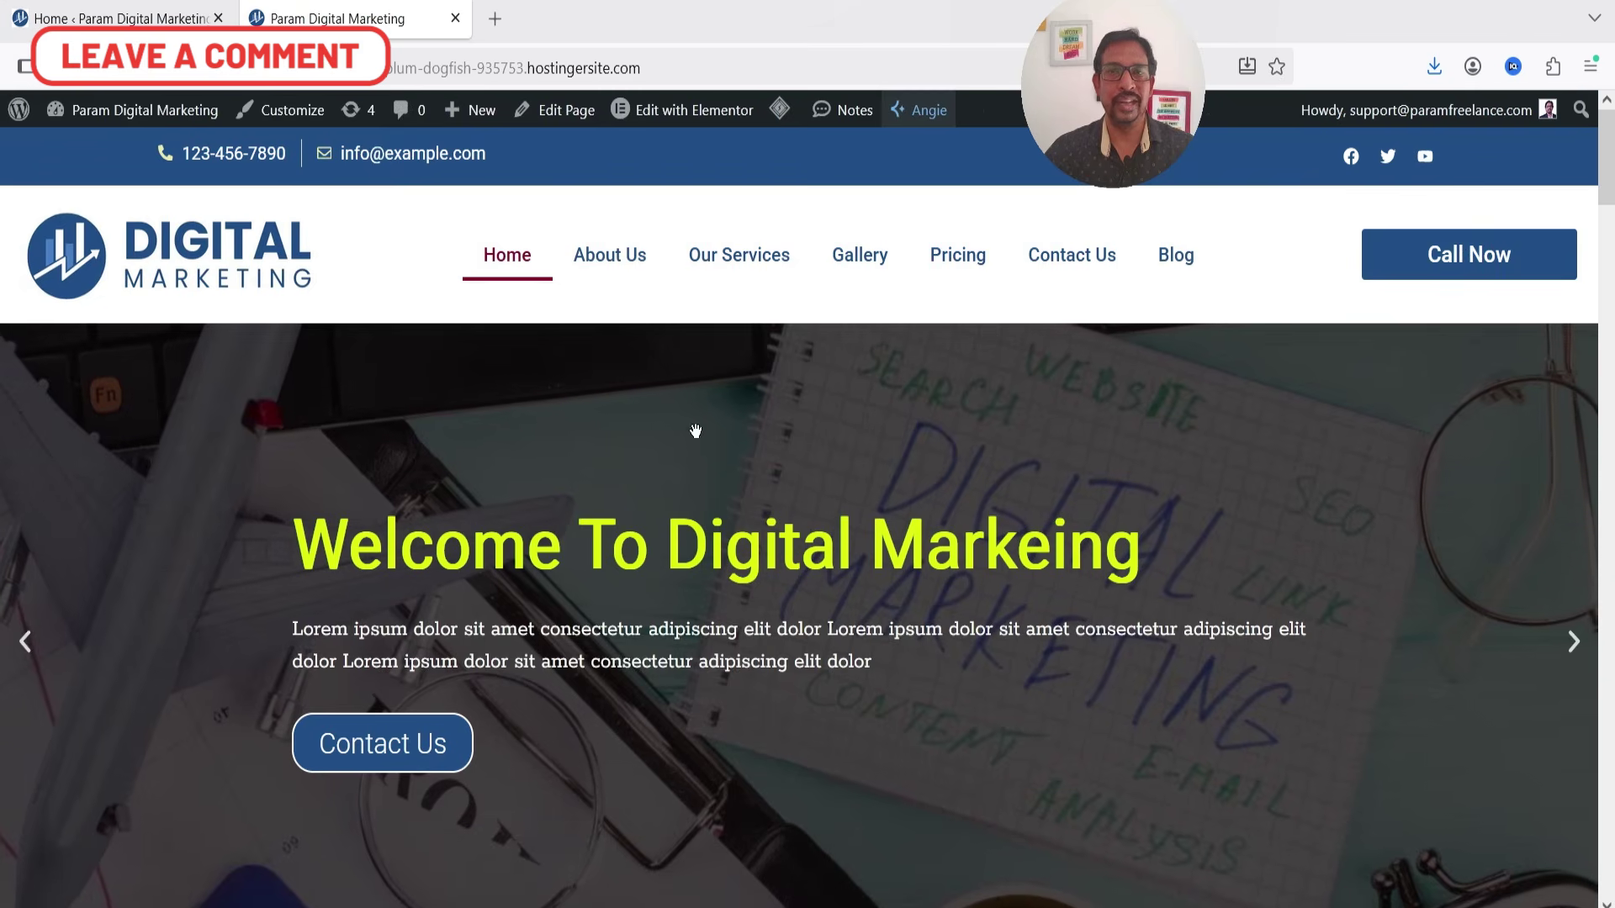
scroll(848, 543, down, 7)
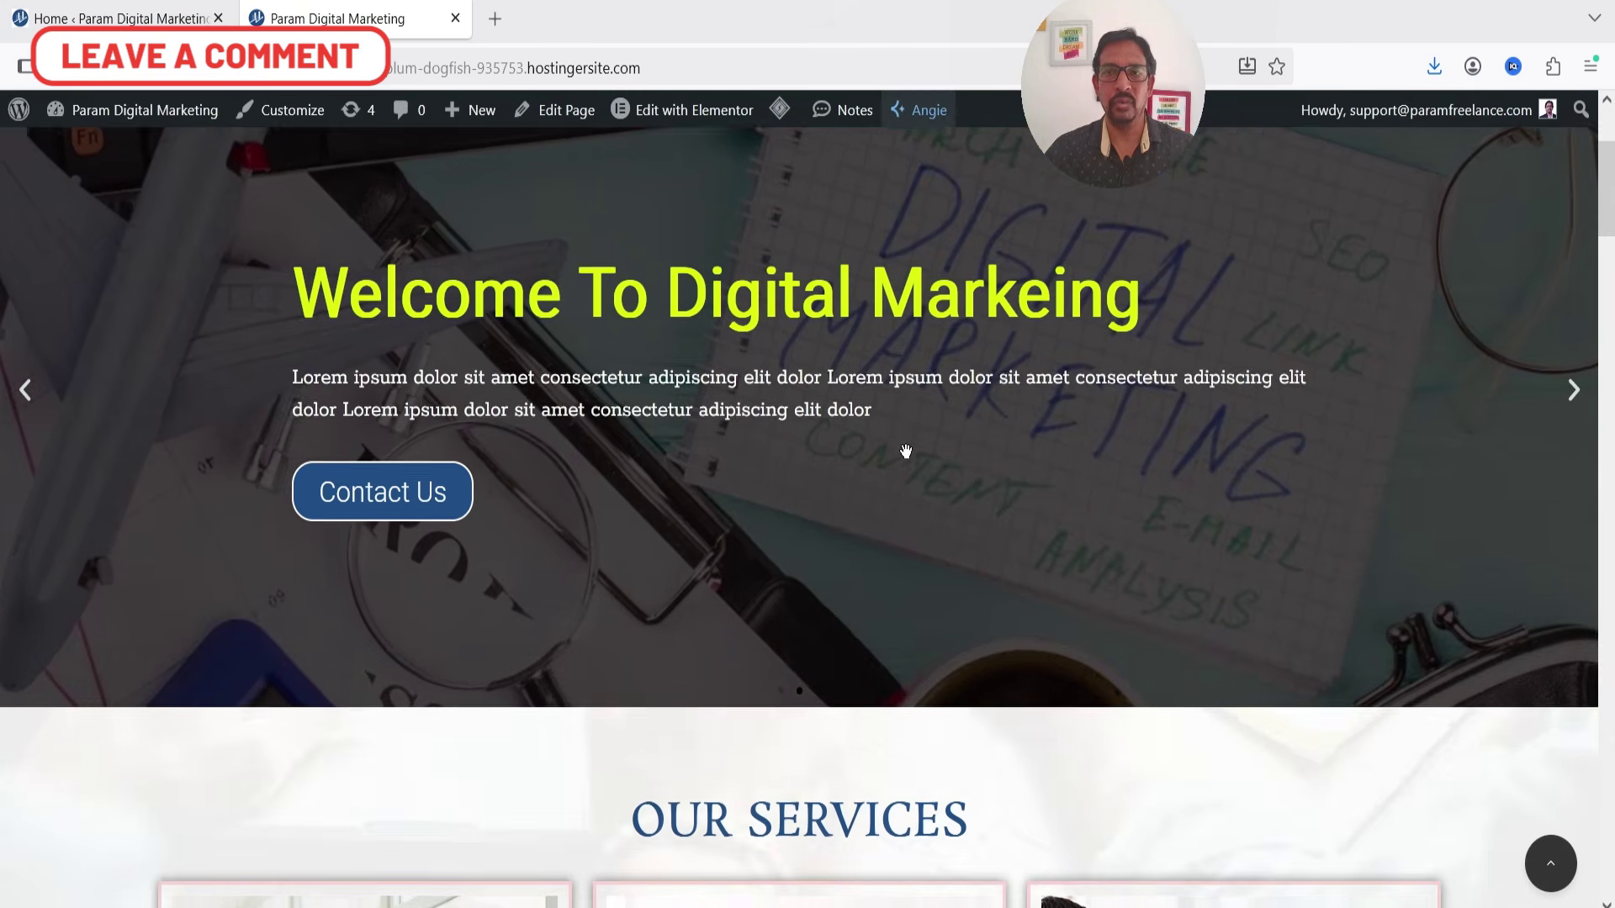
click(1555, 877)
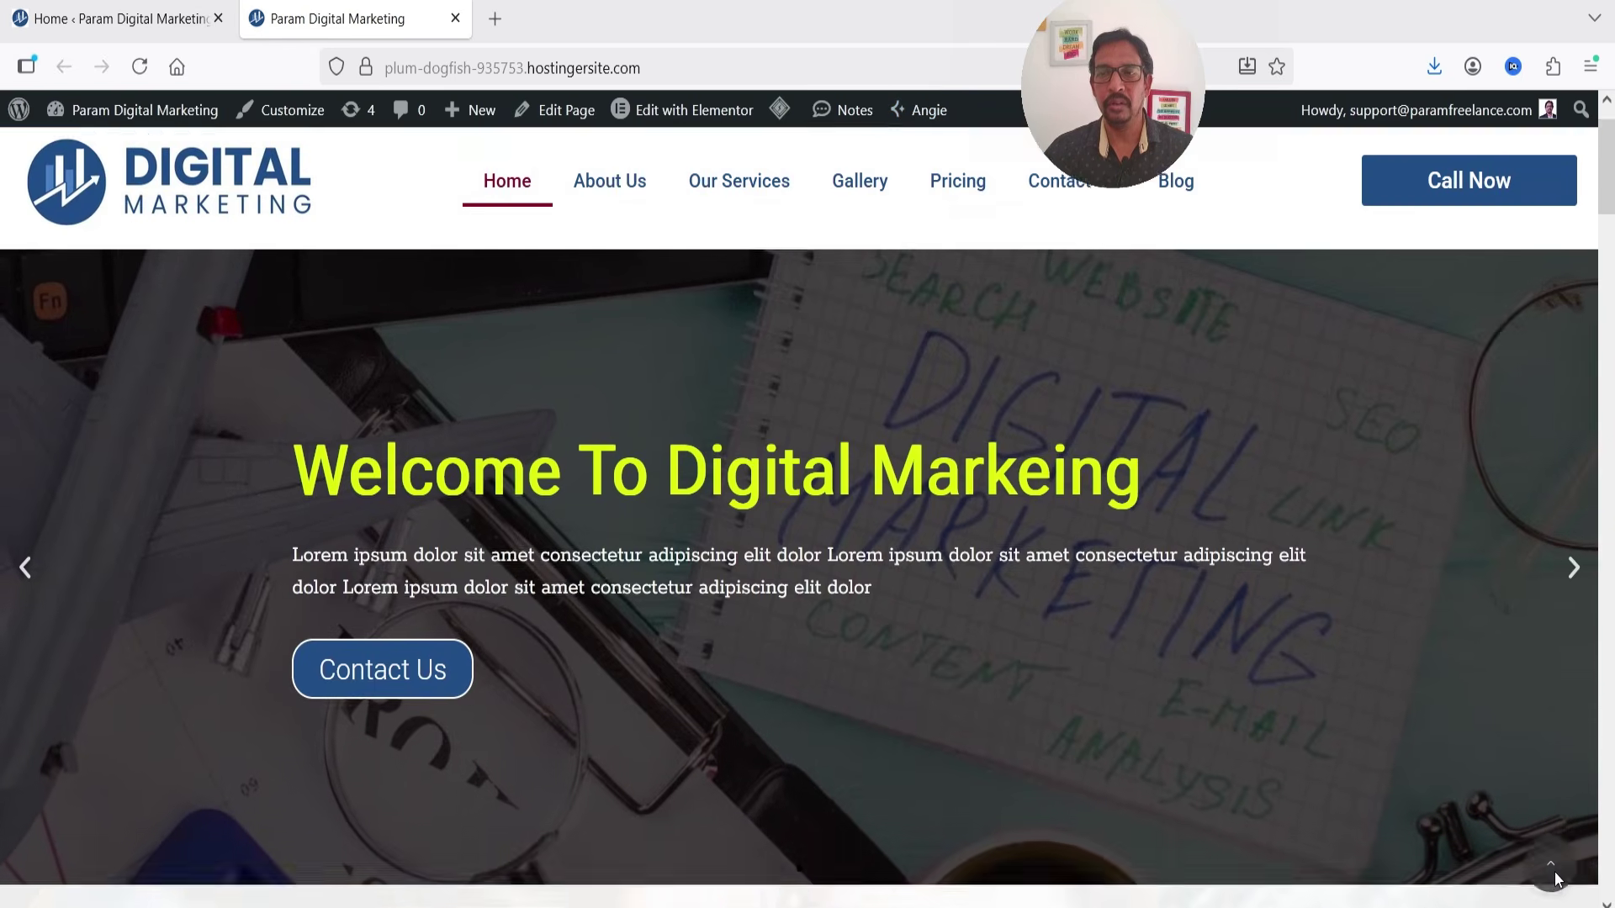
scroll(1455, 698, down, 8)
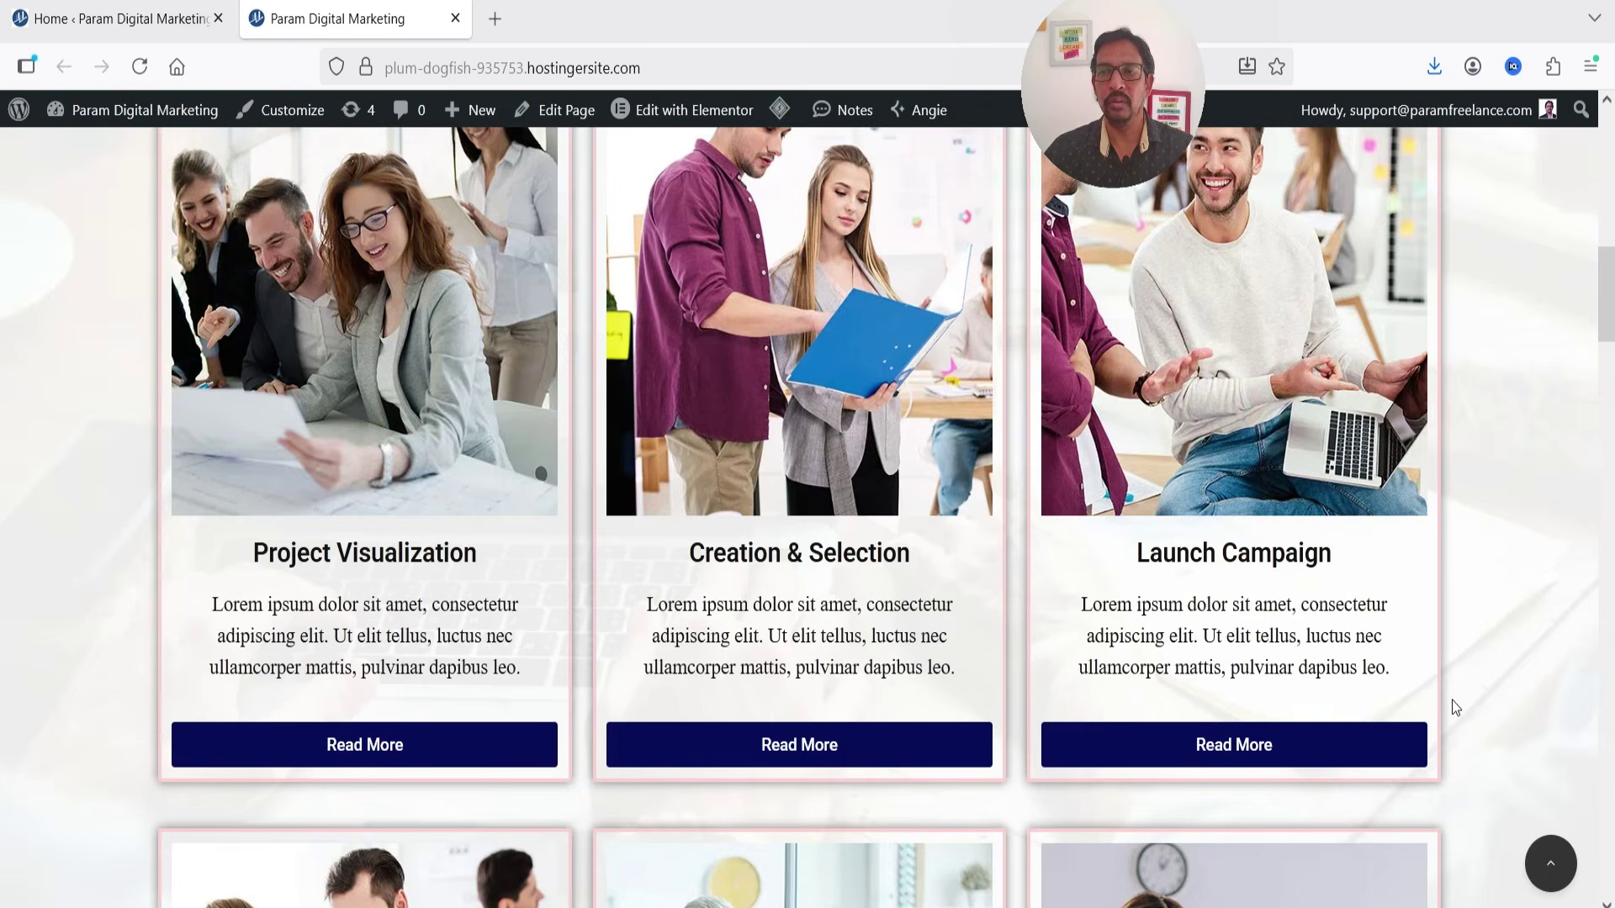
scroll(1452, 703, down, 15)
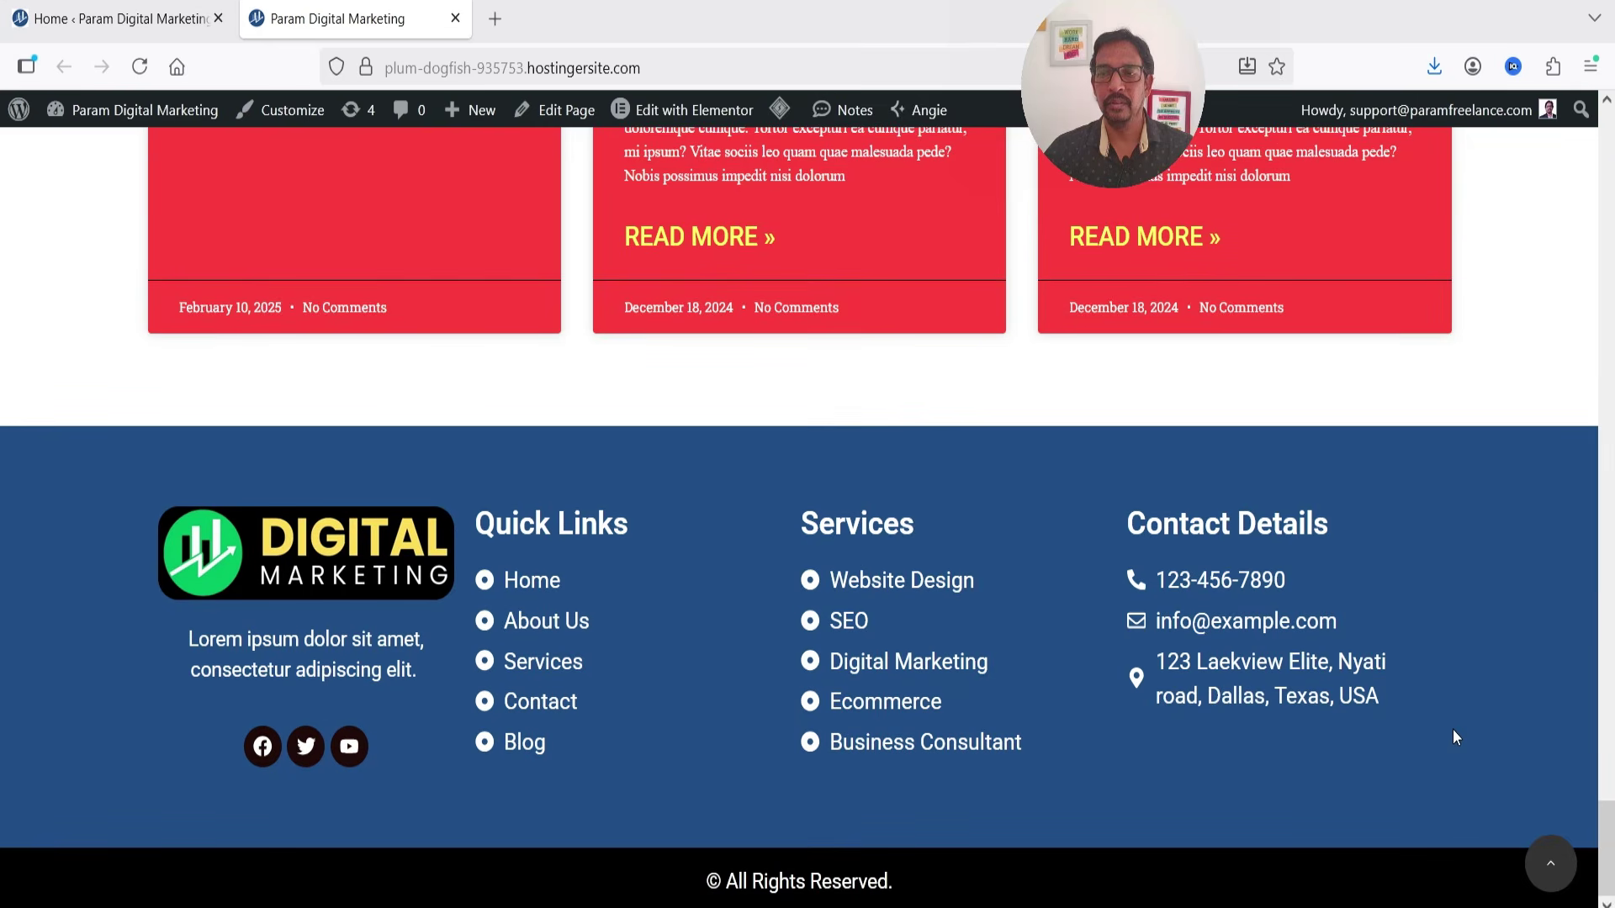
click(1549, 863)
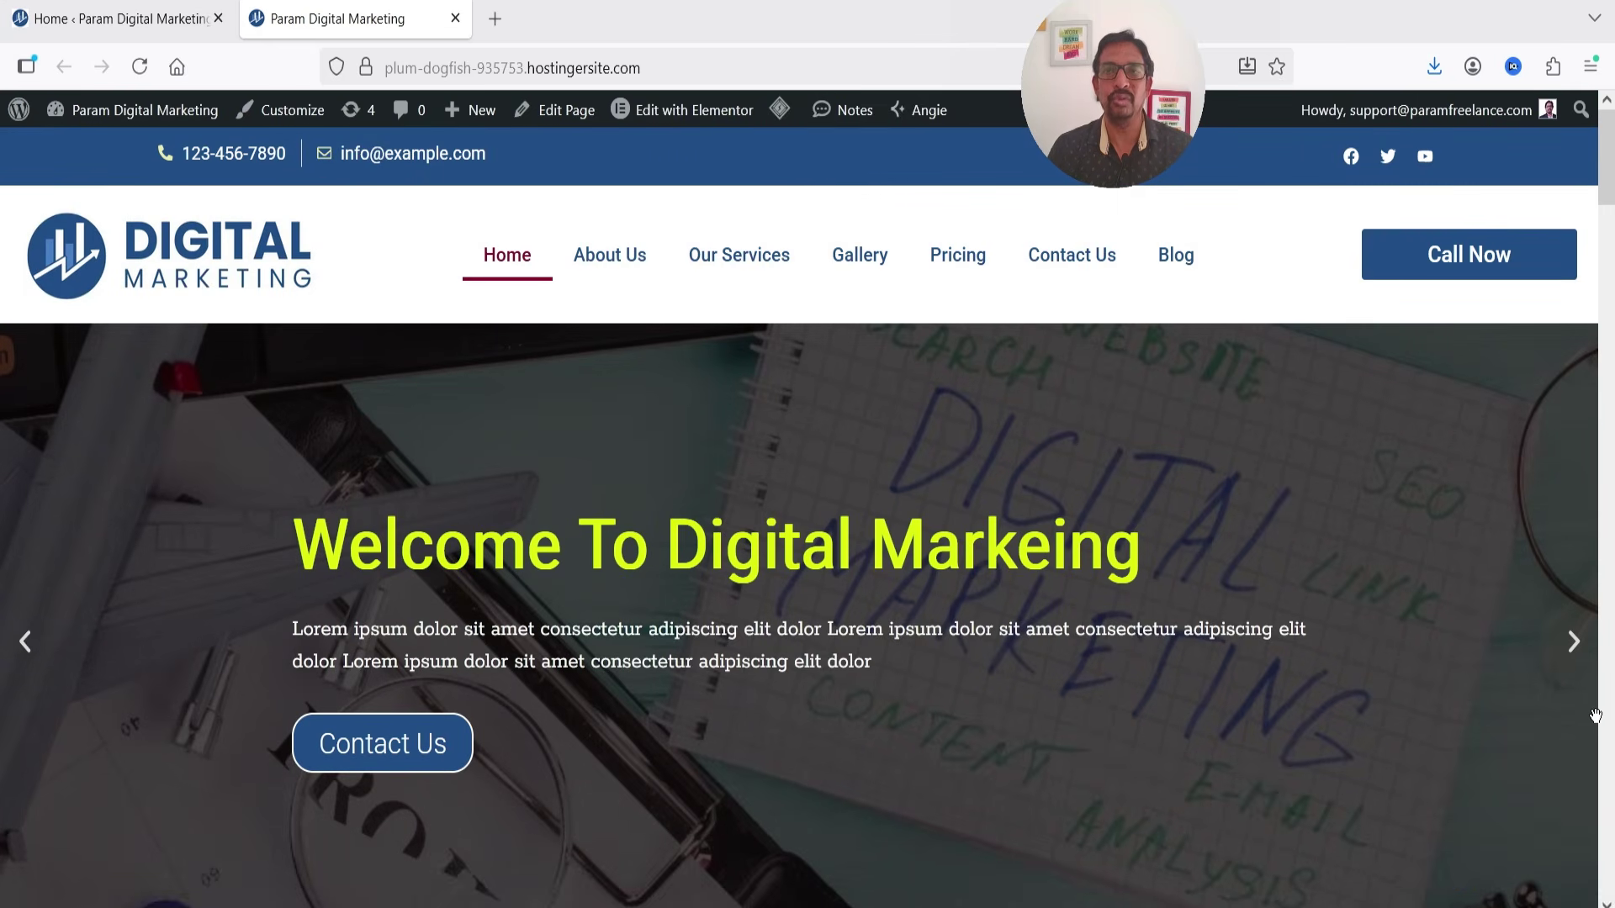
scroll(1554, 875, down, 10)
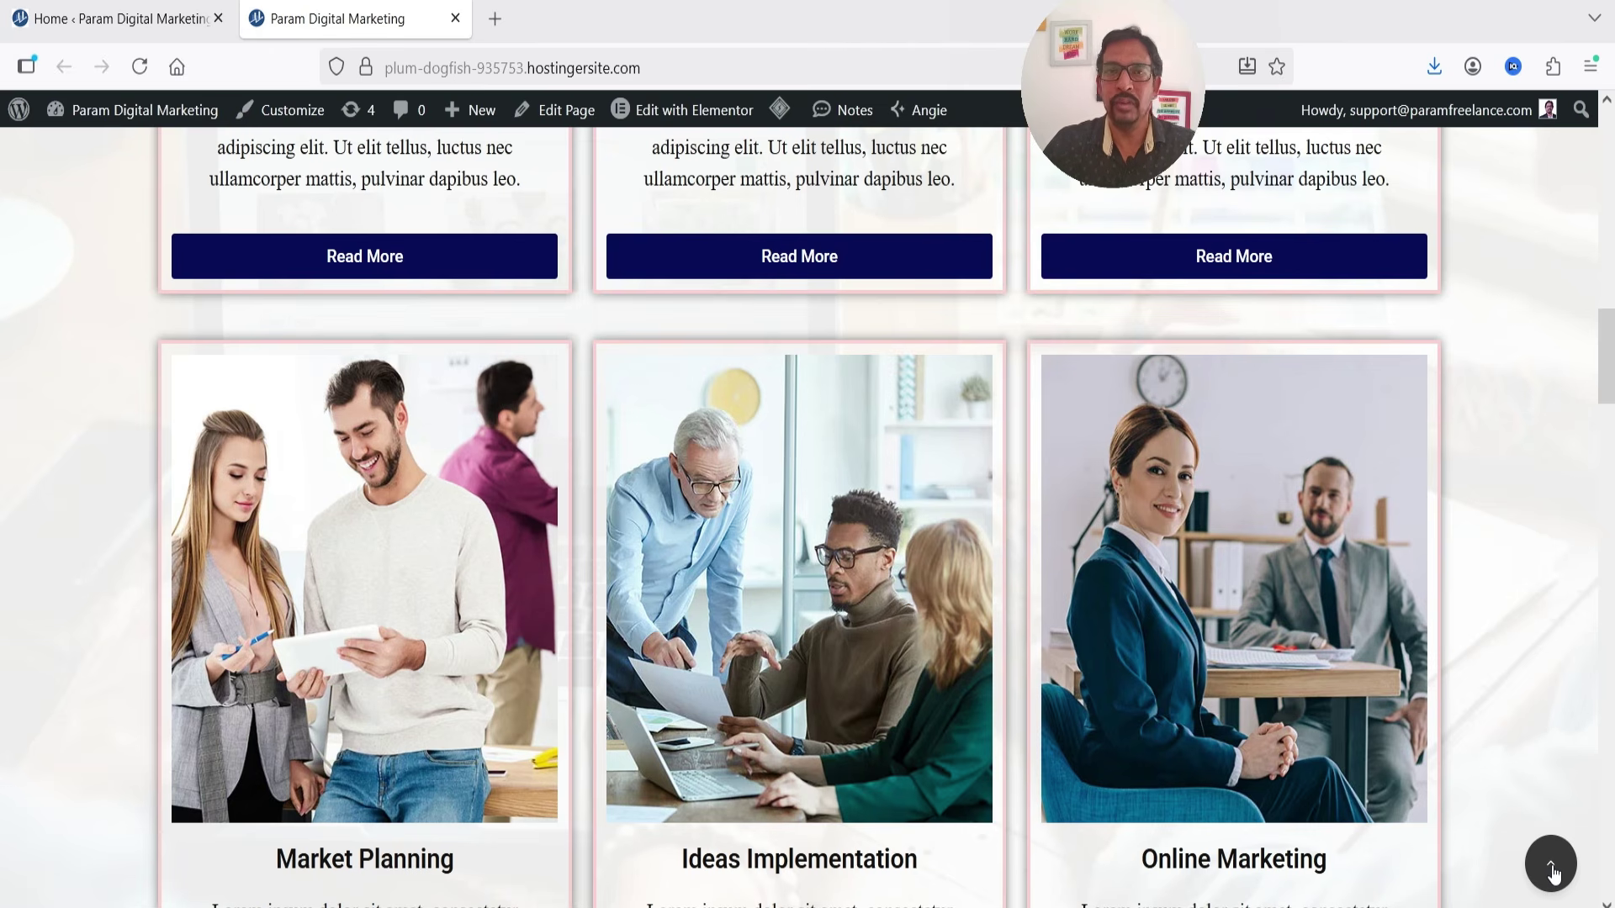
Have Angie open the Snippet Library in the WordPress admin, agreeing to leave the current page.
click(118, 18)
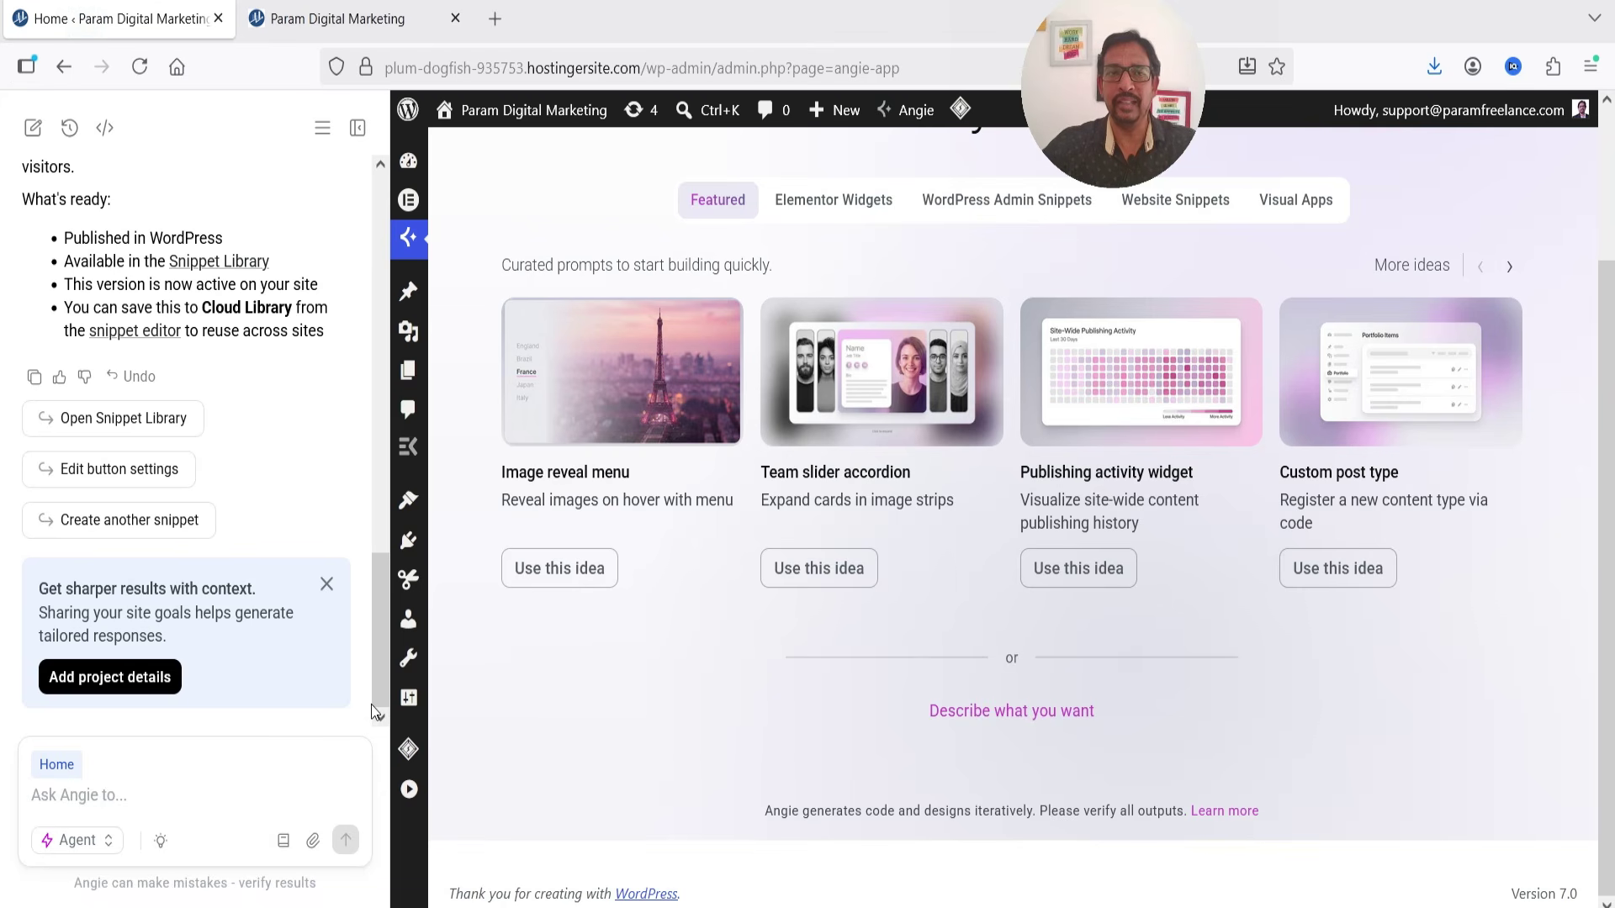
click(104, 421)
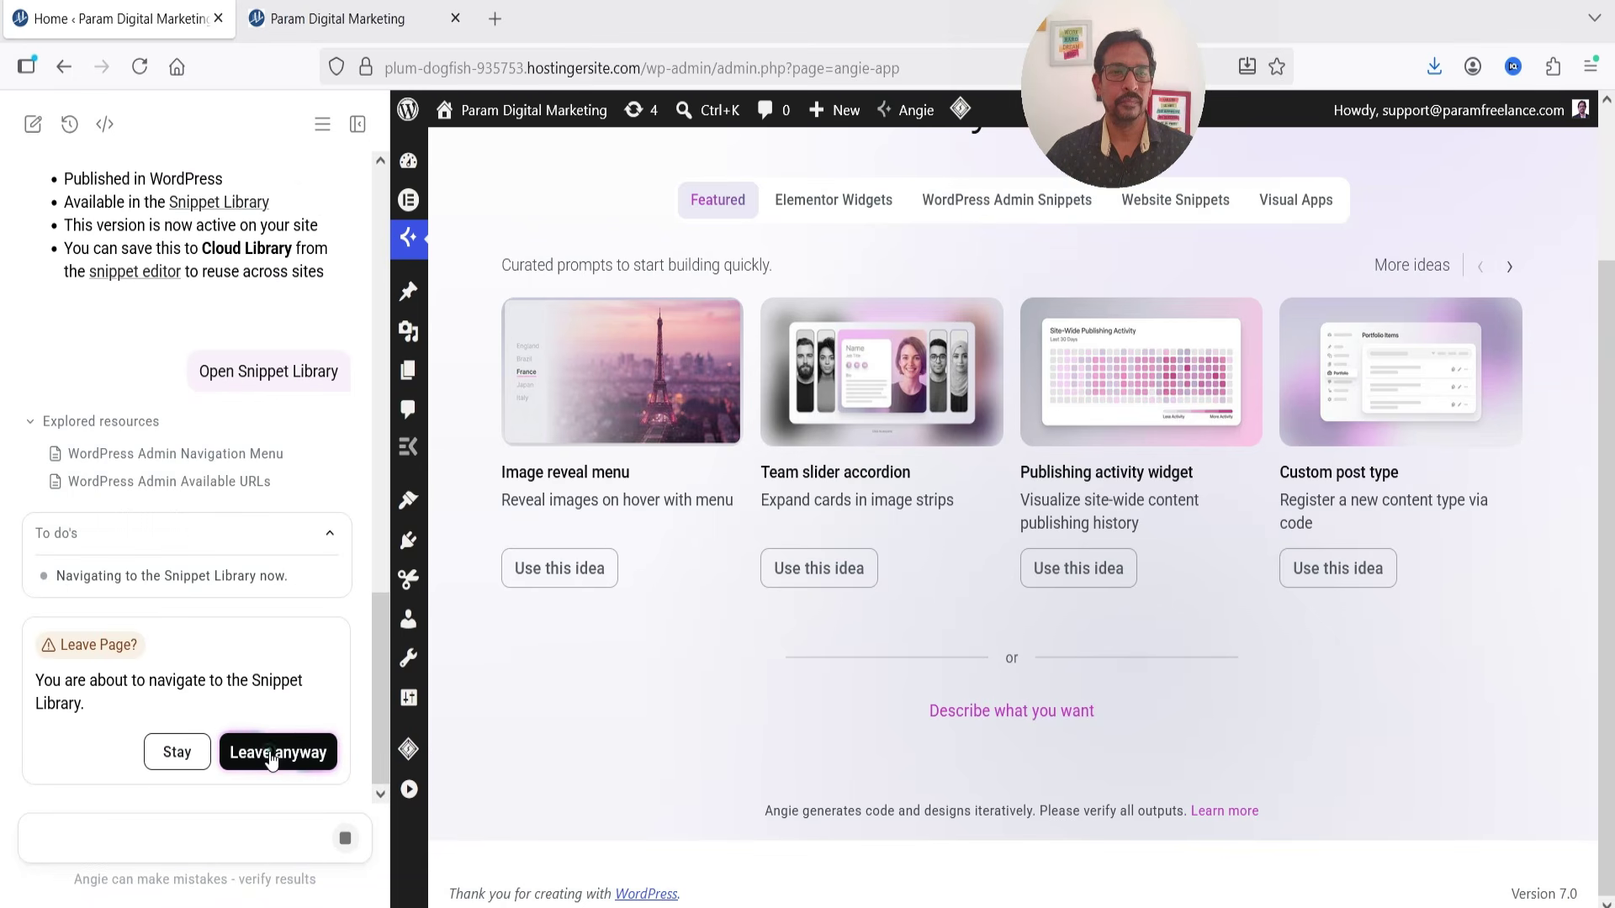
click(270, 755)
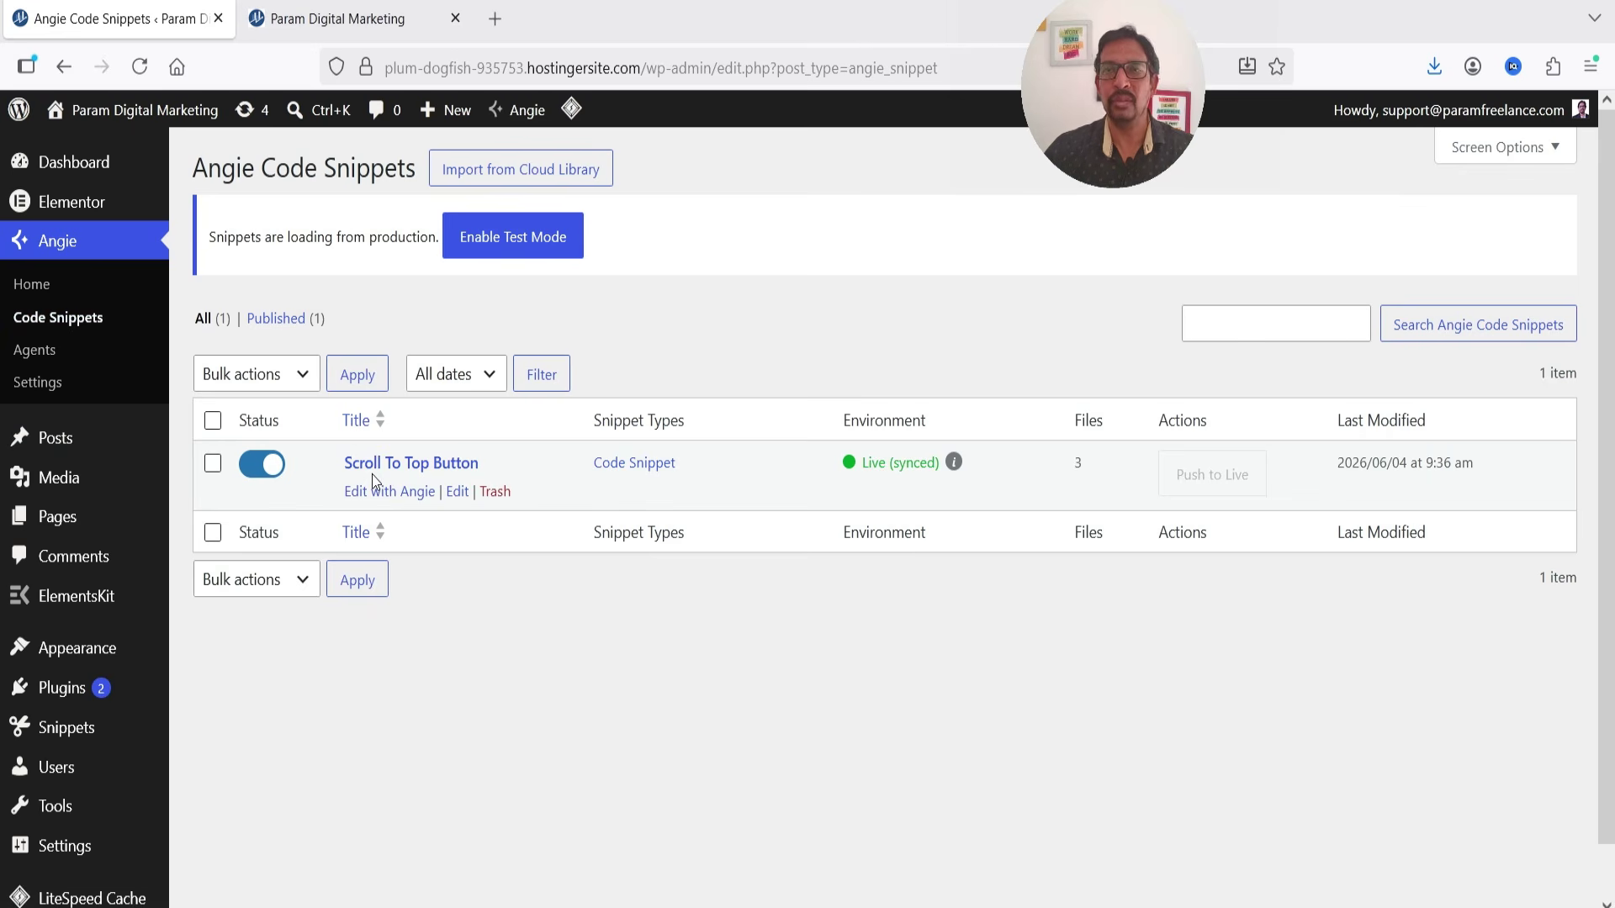
View Angie's Agents and Settings pages, and check the plan usage in the chat sidebar's account menu.
click(34, 349)
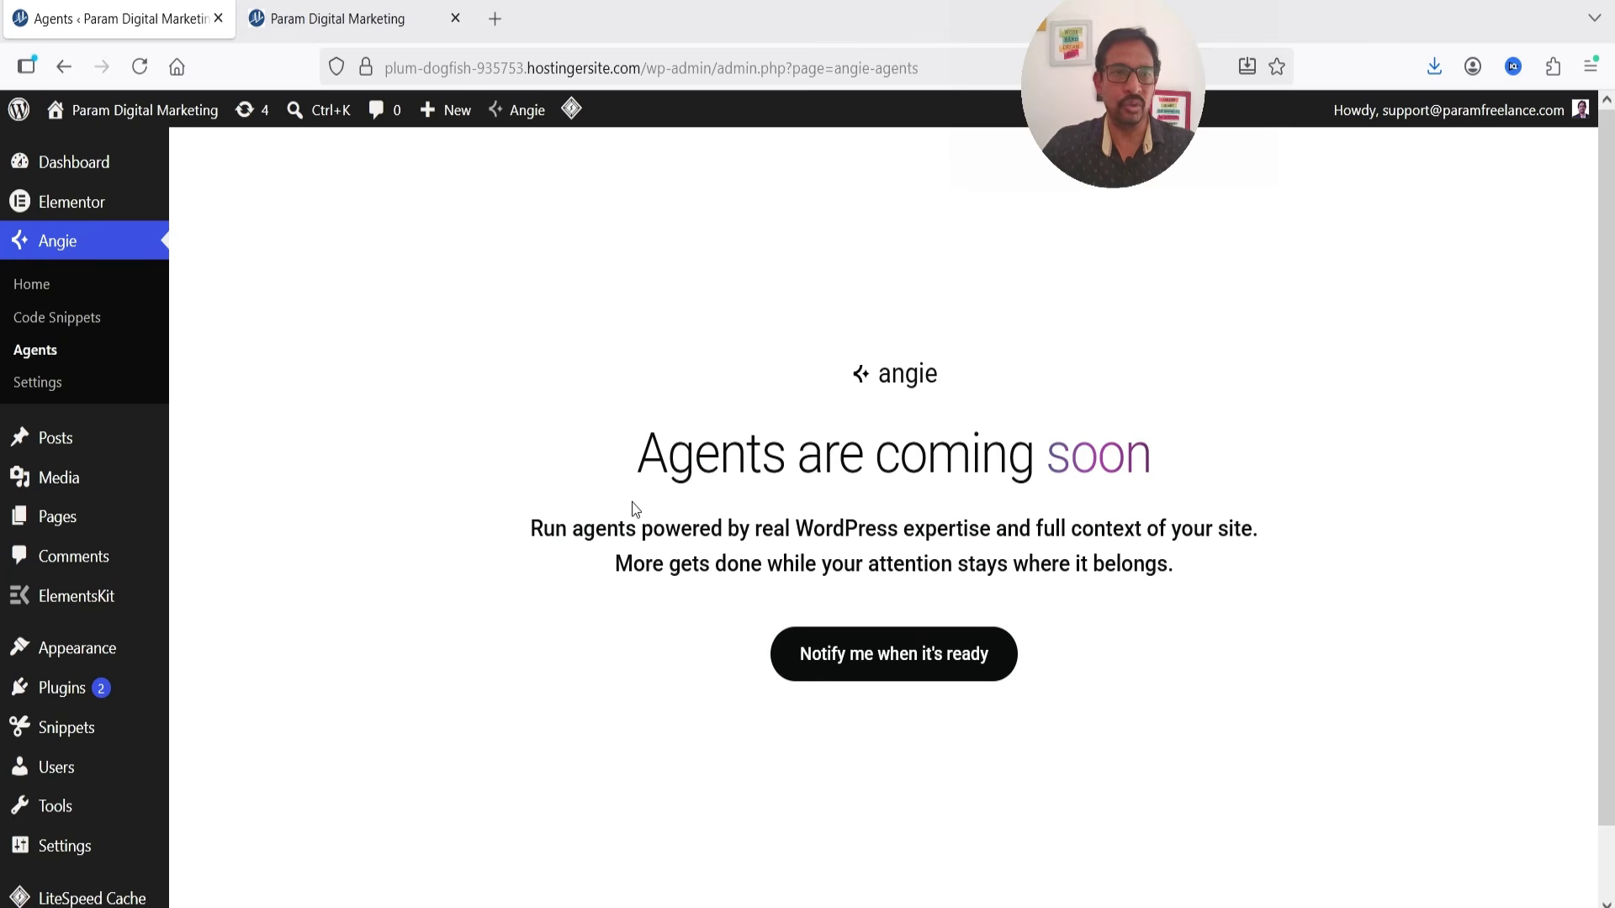
click(84, 387)
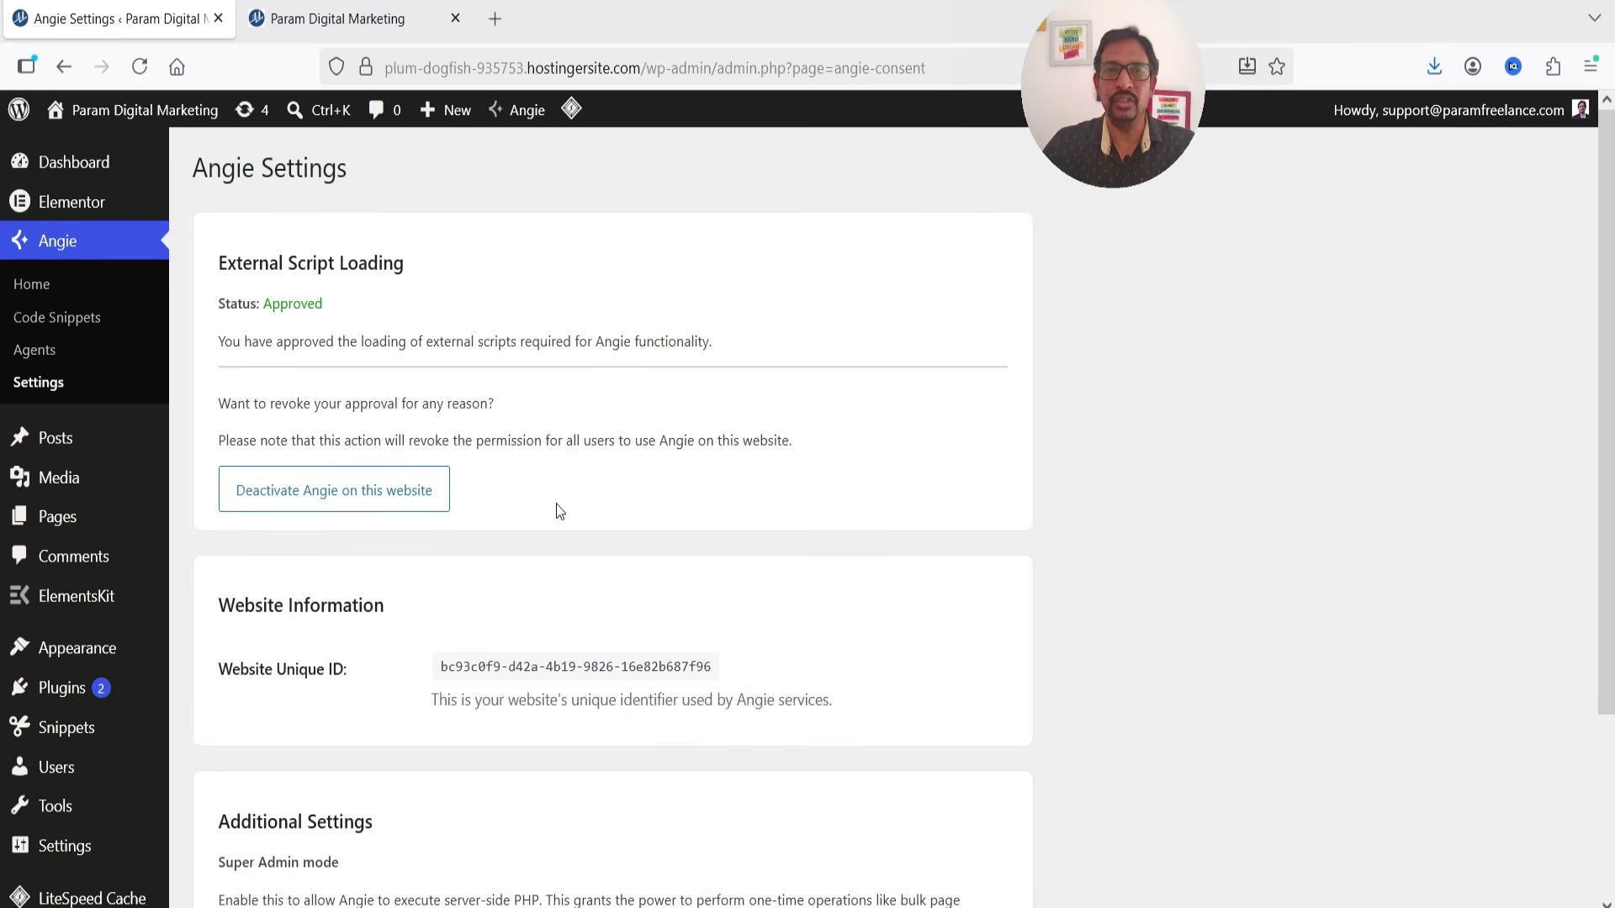
click(523, 111)
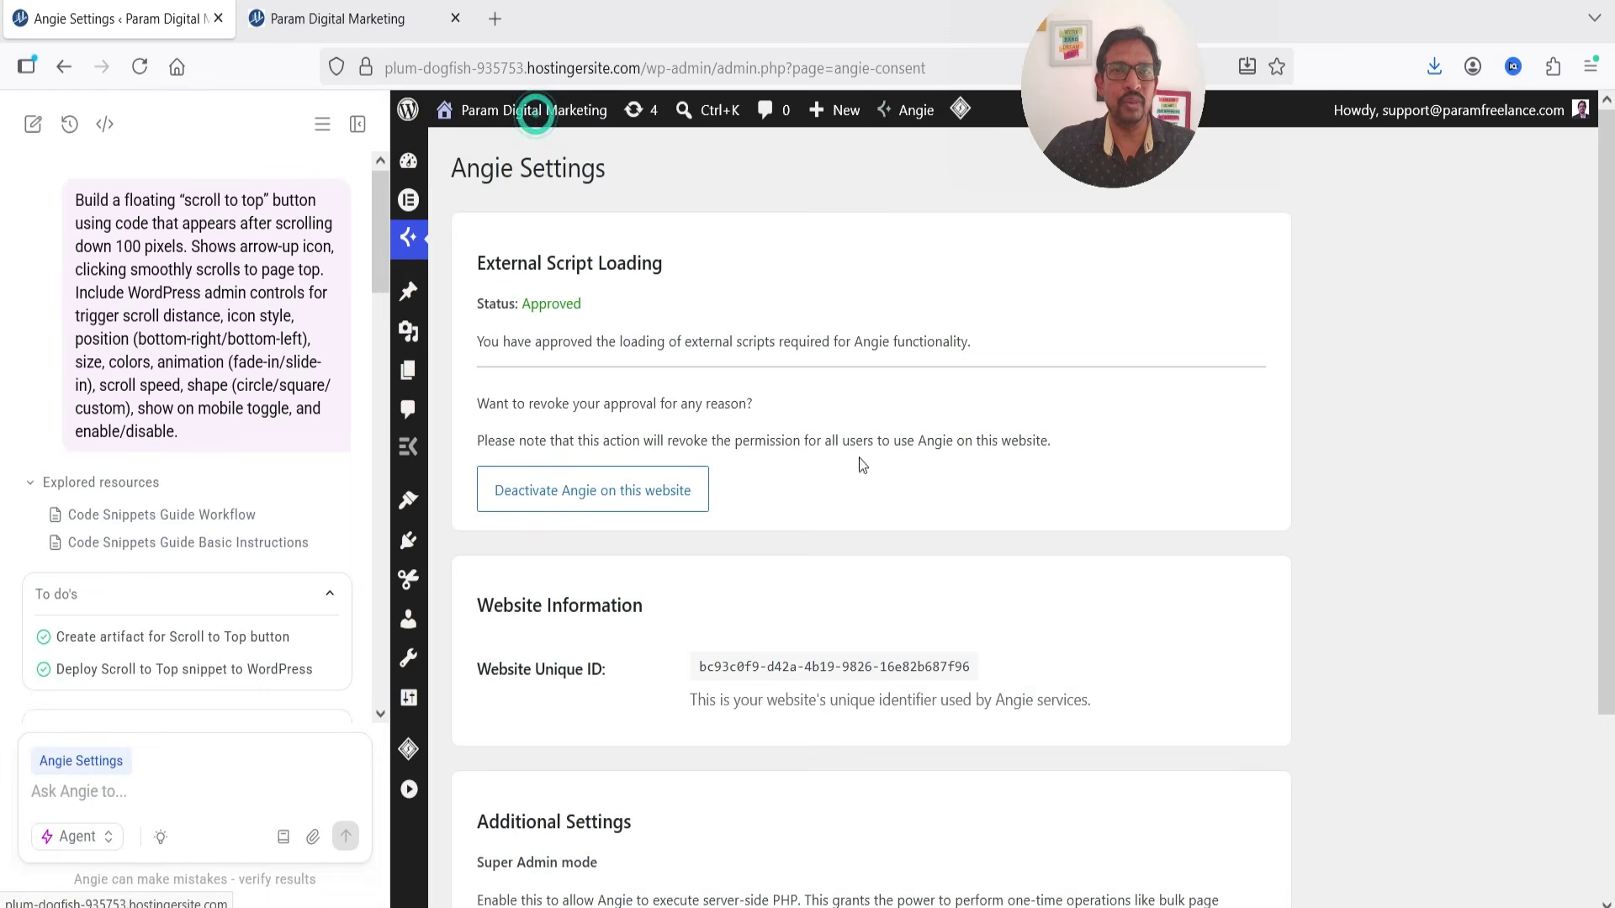
click(322, 127)
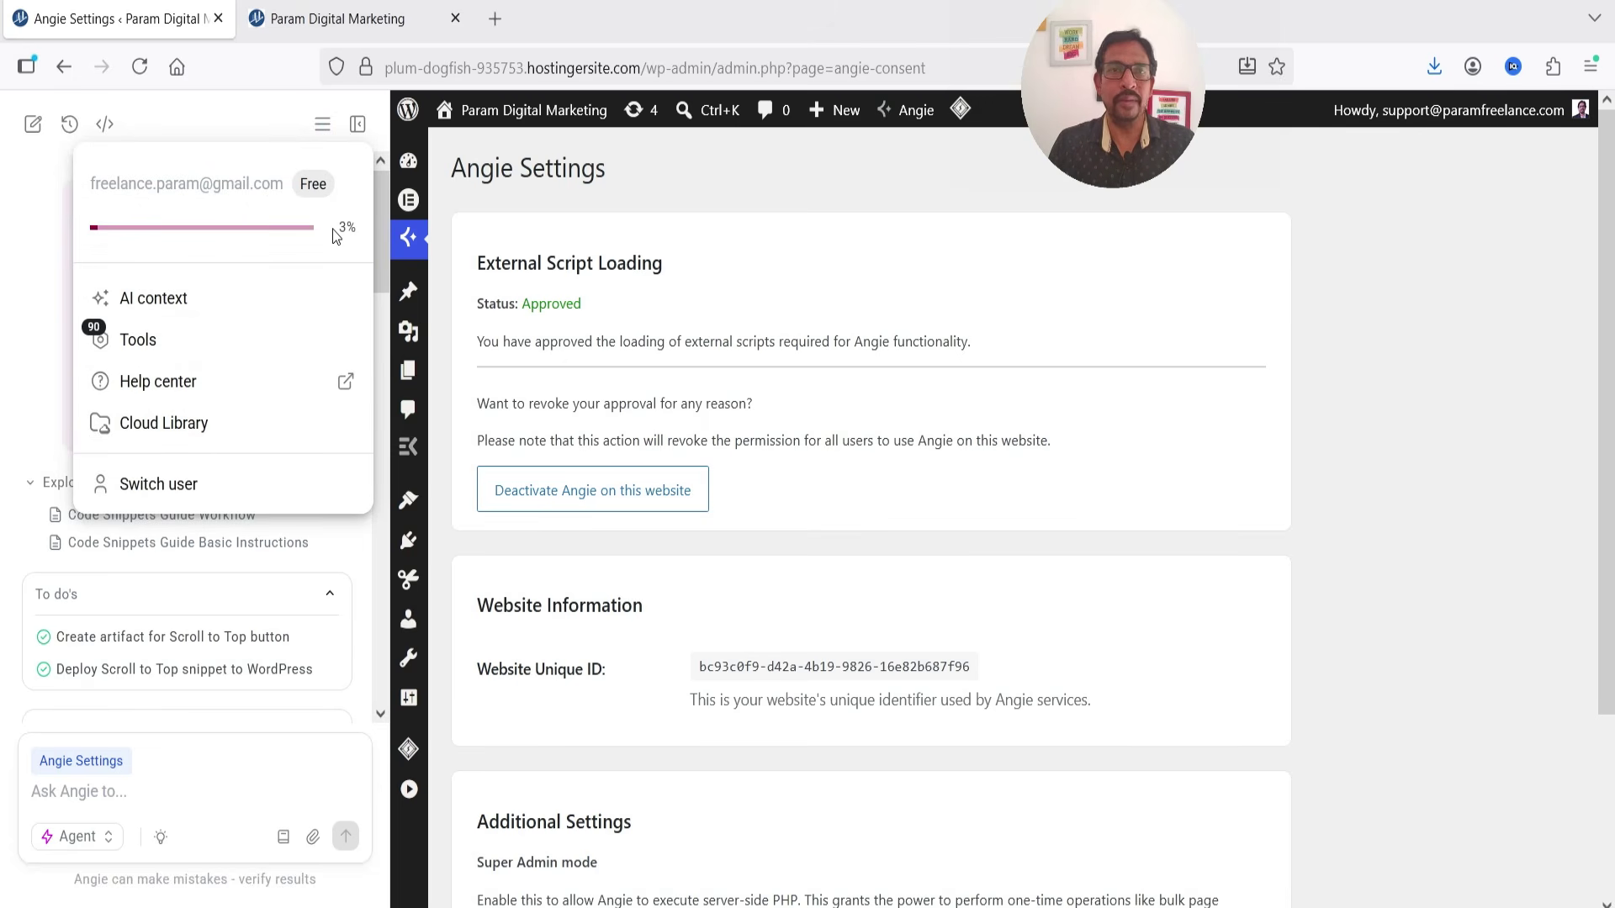
click(383, 175)
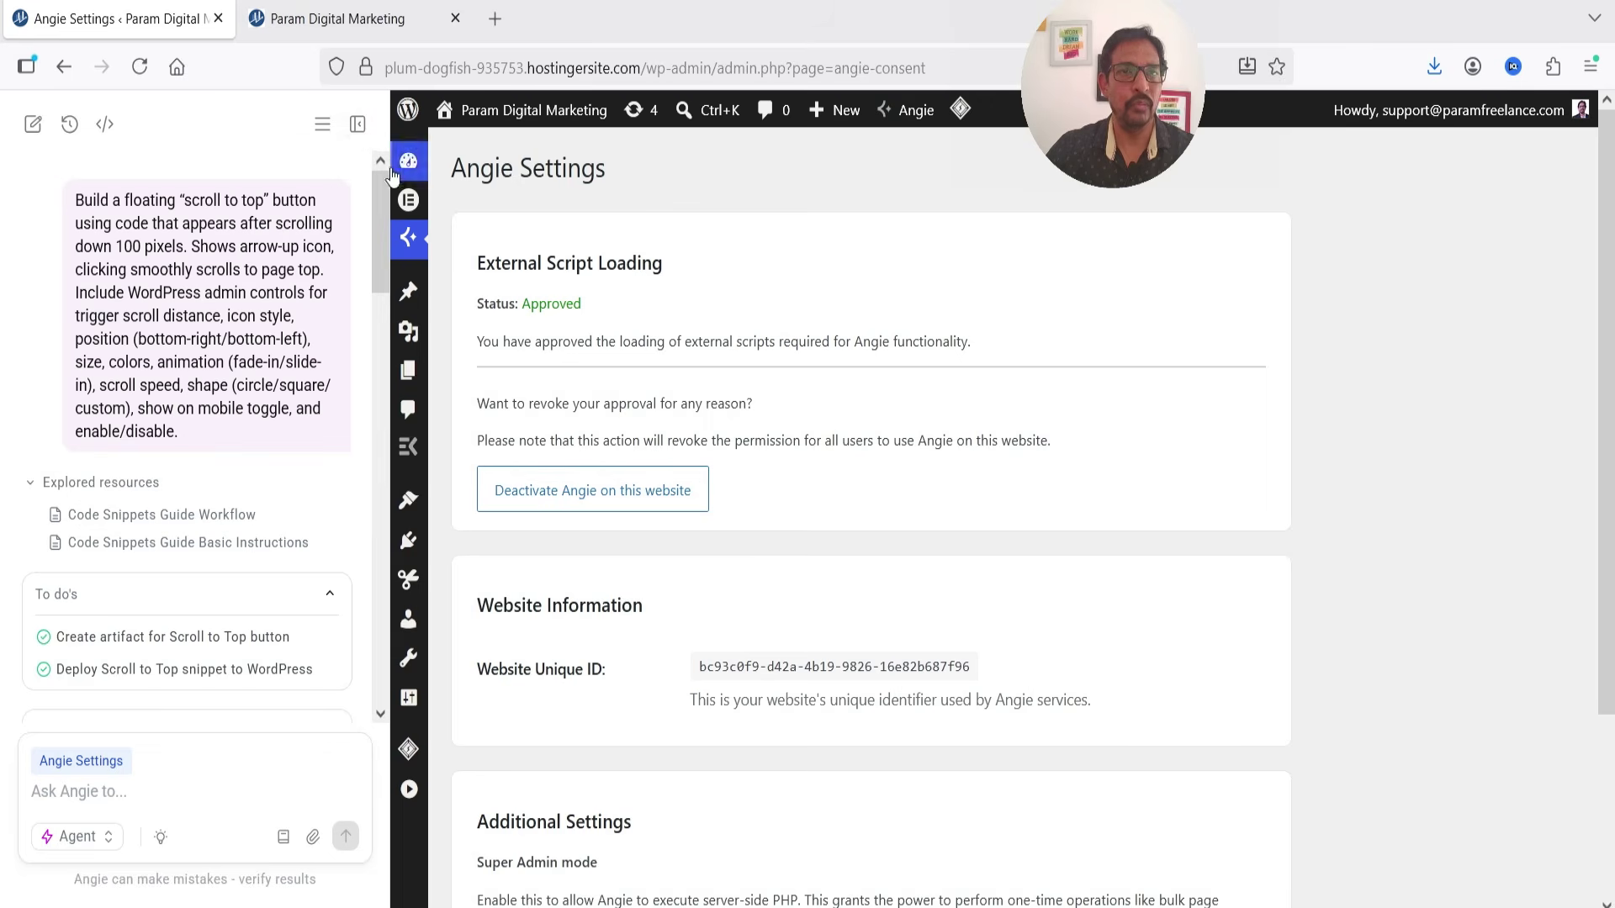
click(357, 126)
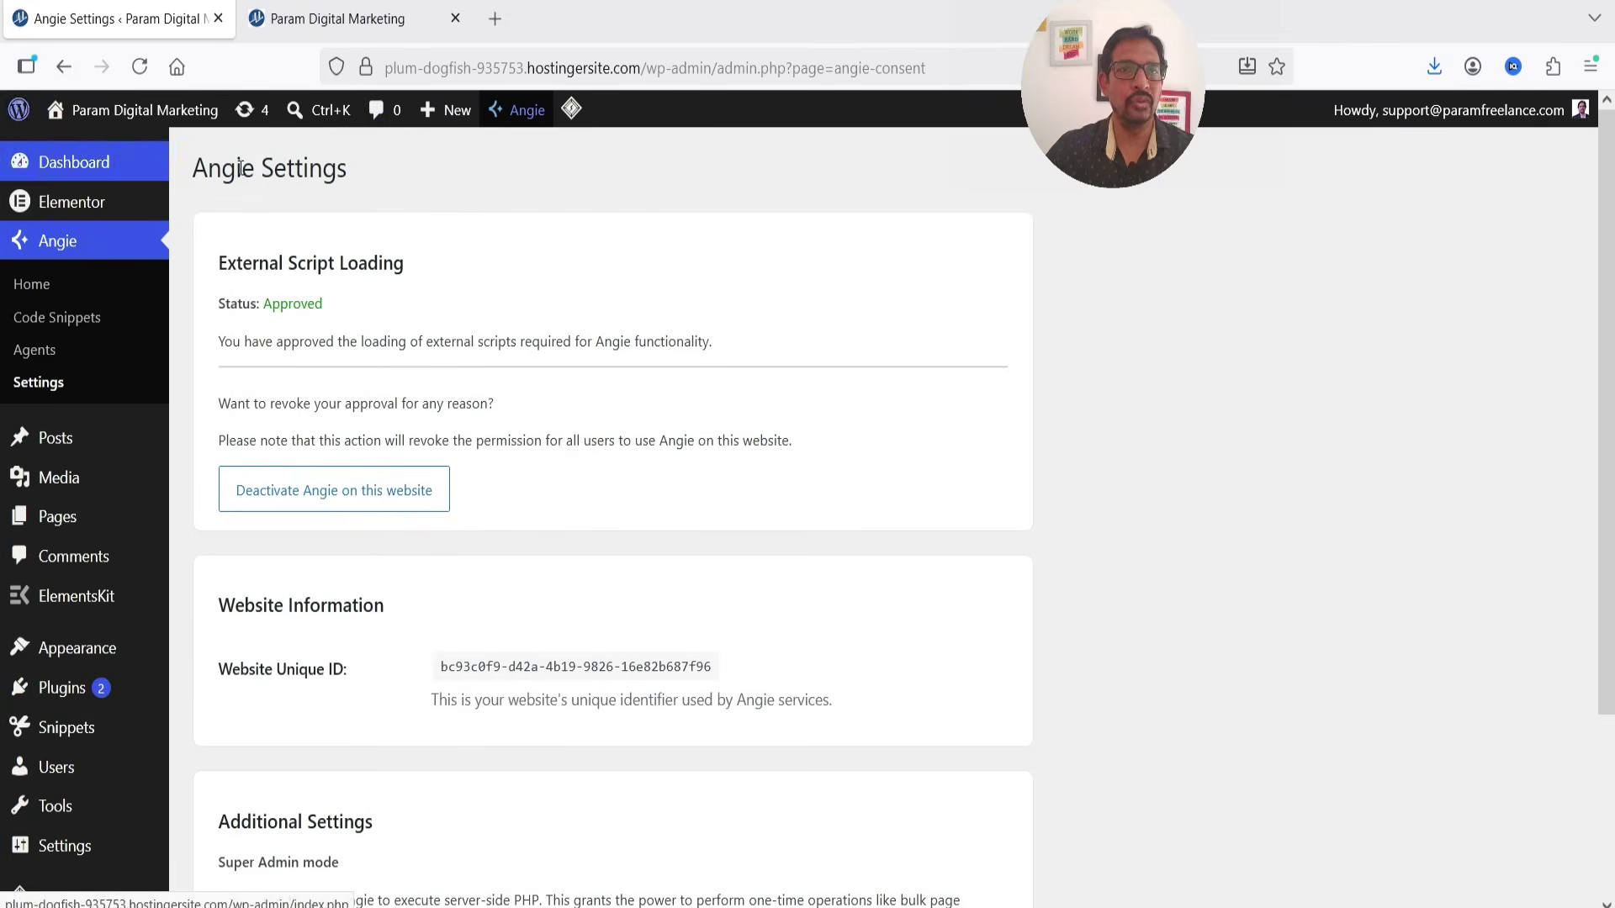
Reopen and hide the Angie sidebar, and return to the home page's Elementor Widgets ideas.
click(519, 118)
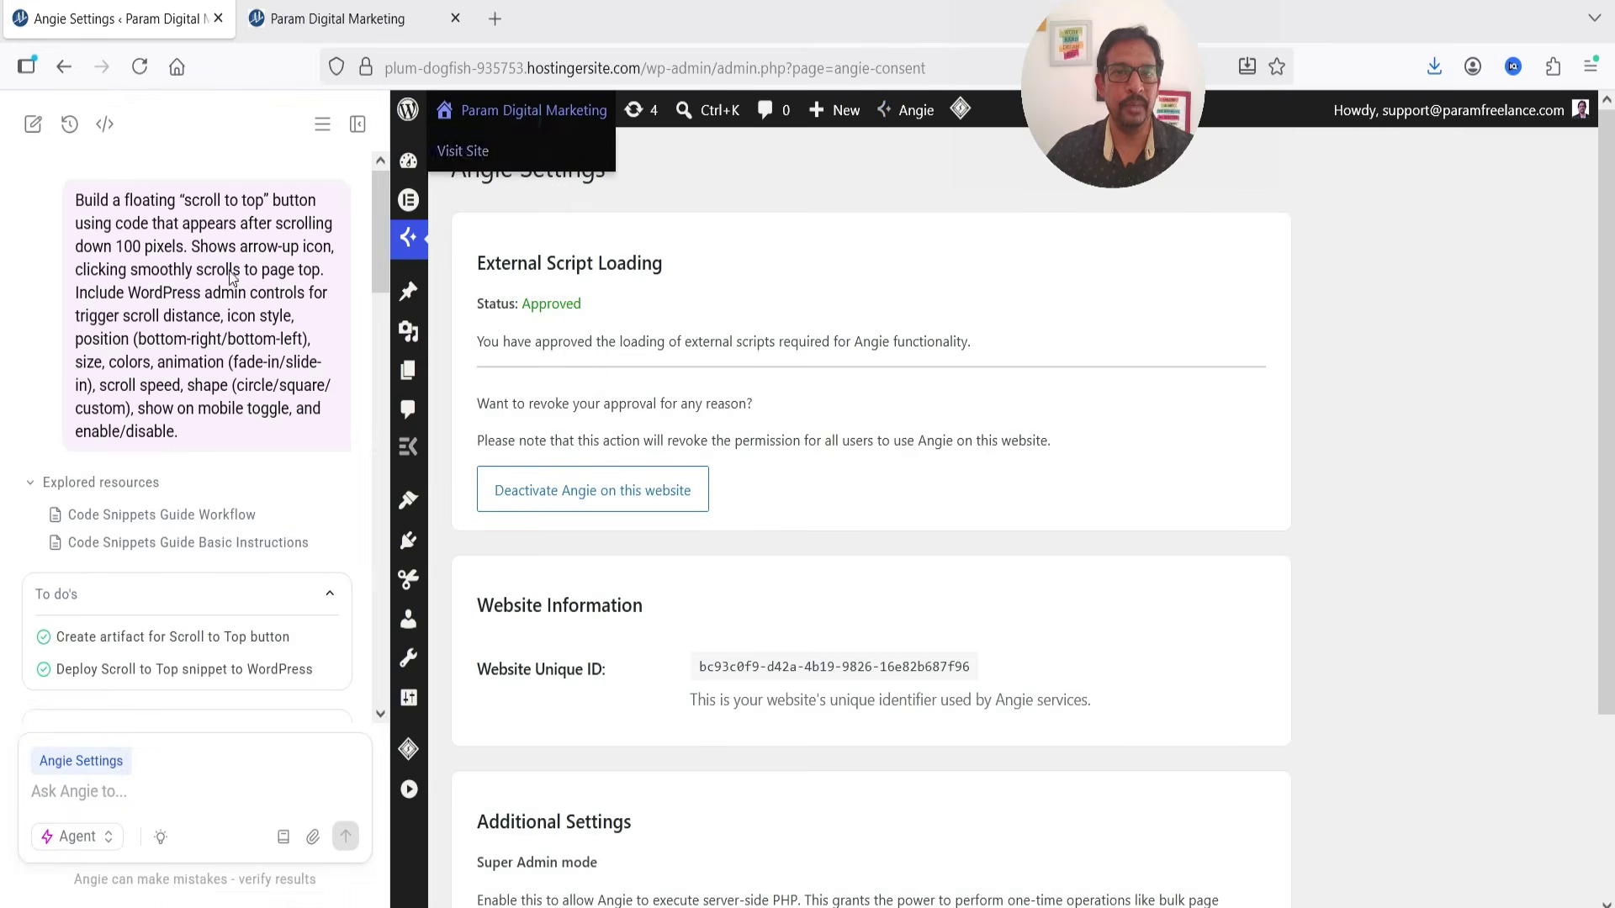
click(912, 113)
click(25, 284)
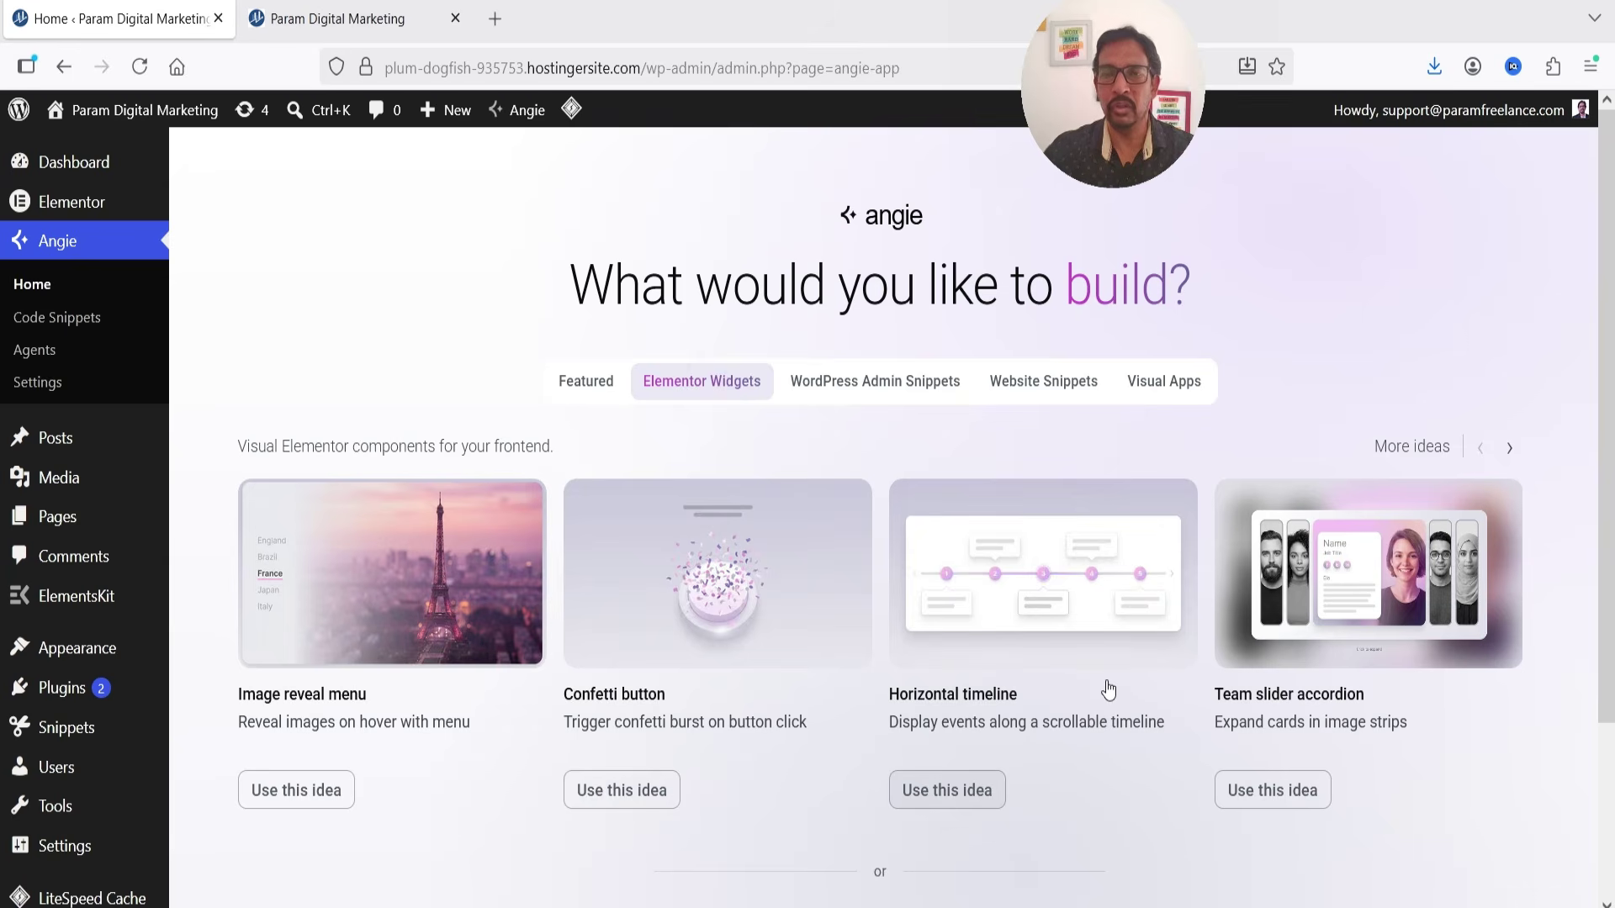
Start Angie's Horizontal timeline idea and choose the Elementor widget (v3 PHP-based) as the target editor.
click(1071, 617)
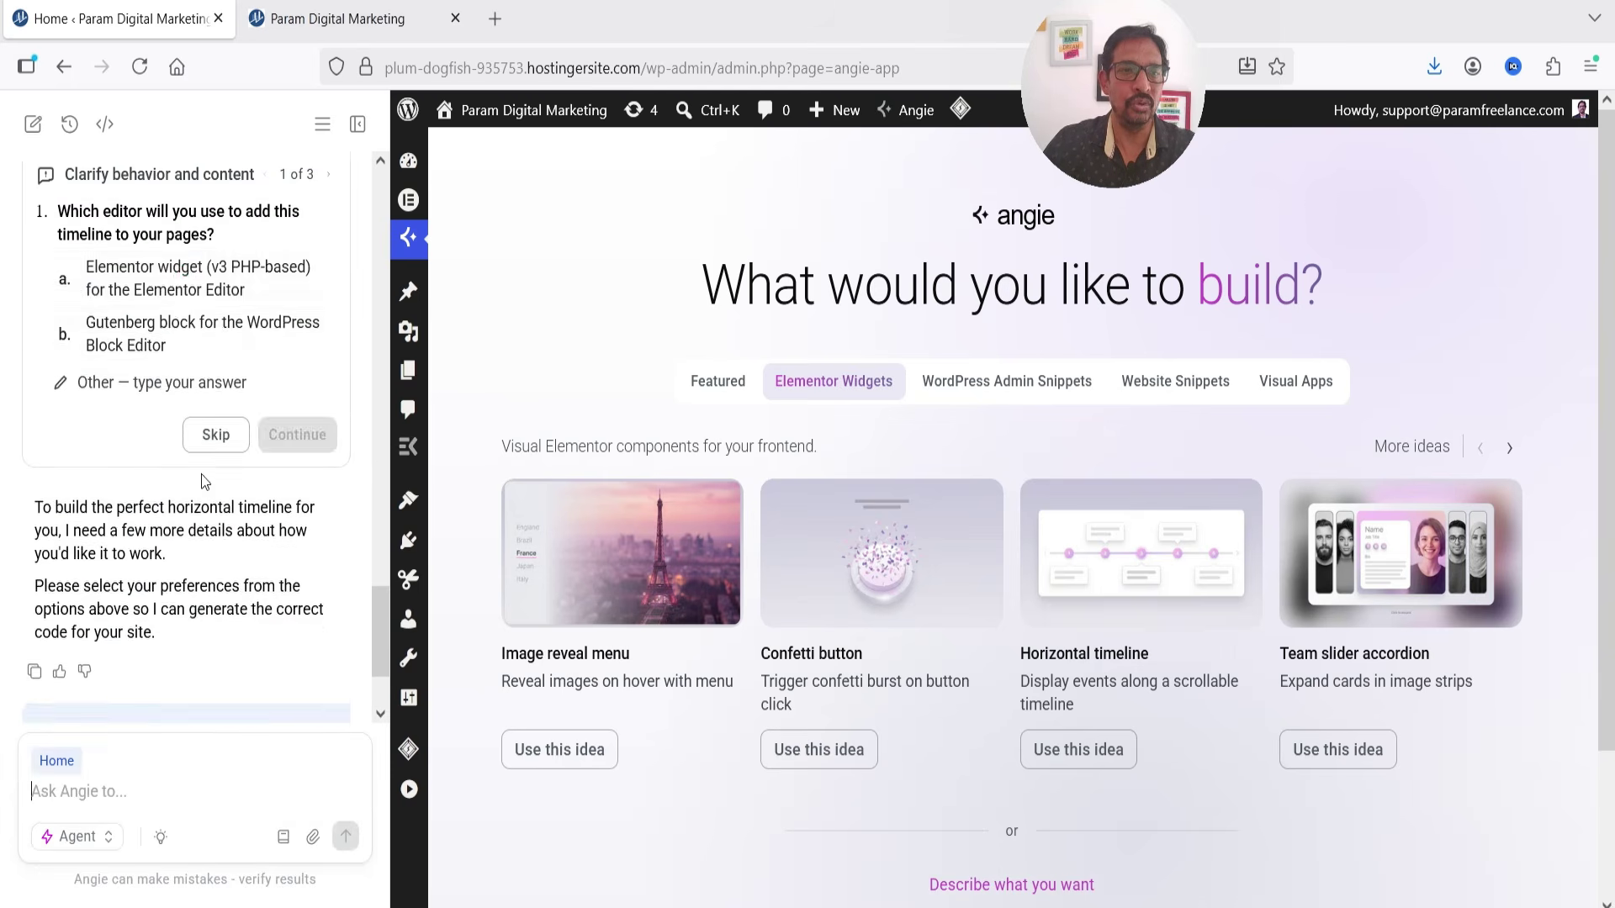
click(187, 269)
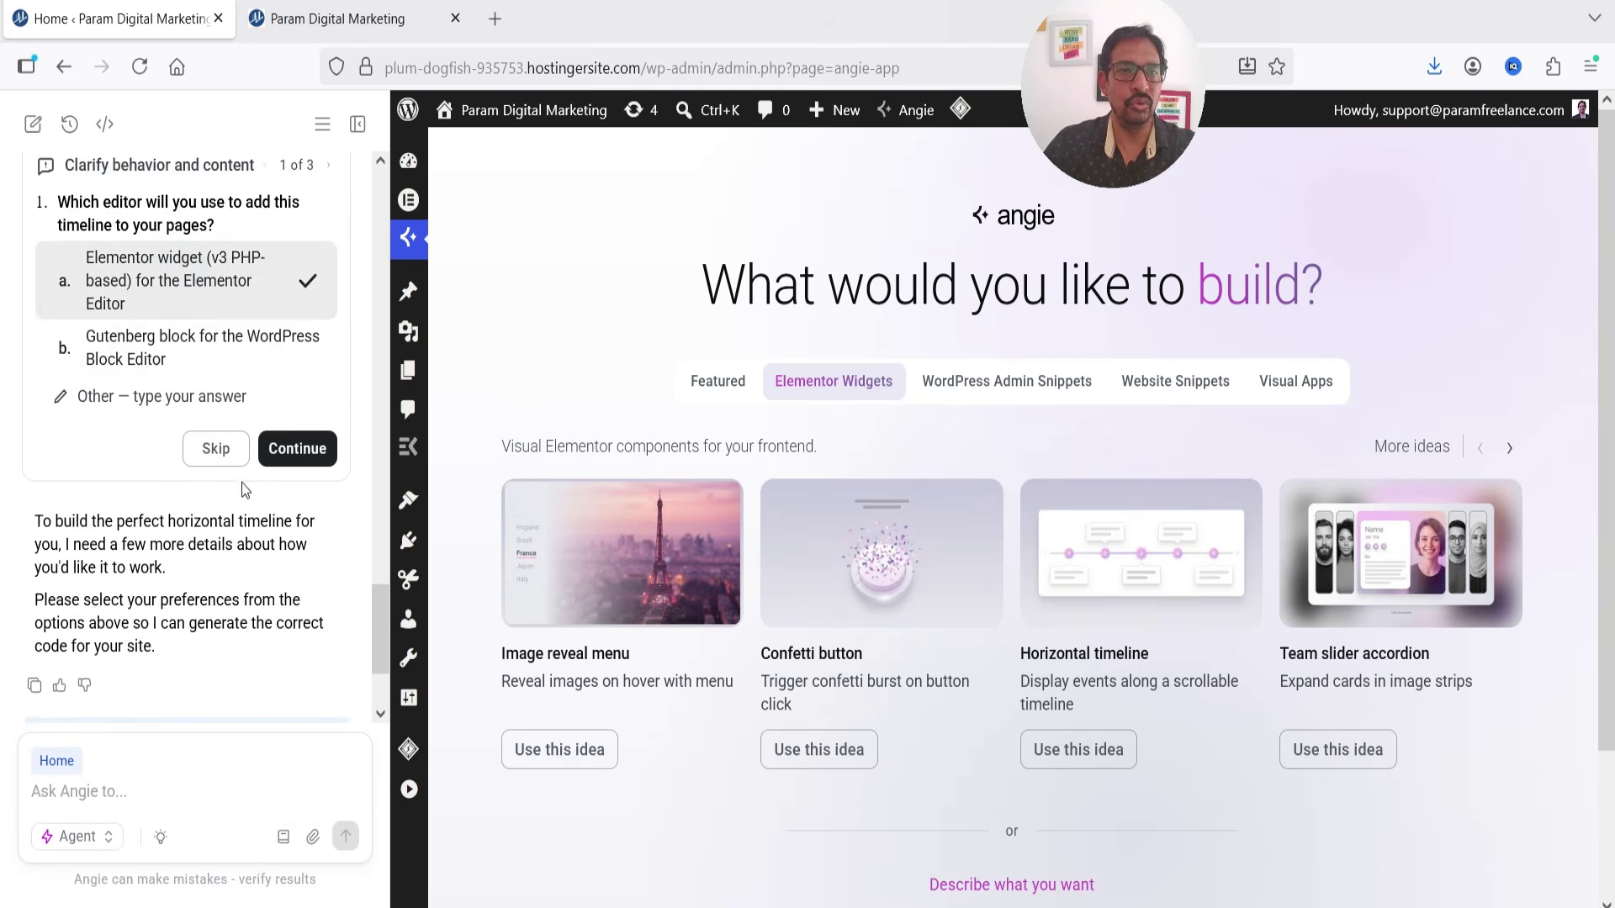
click(301, 448)
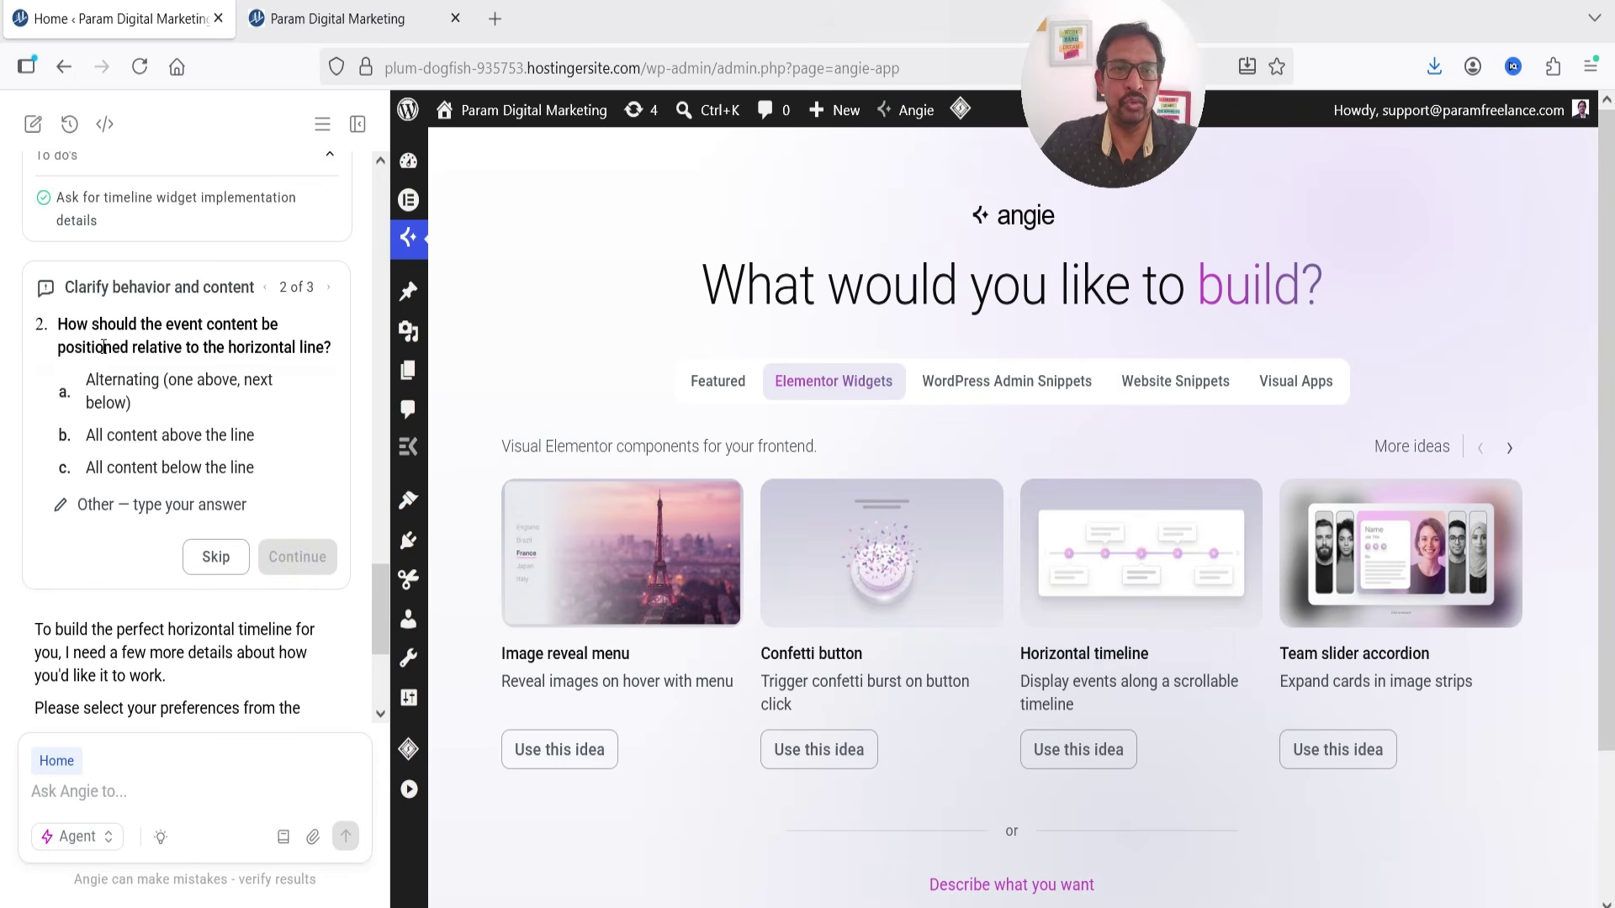
Choose alternating event content and a simple horizontal scrollbar for the timeline, and let Angie reload the page with the changes.
click(143, 398)
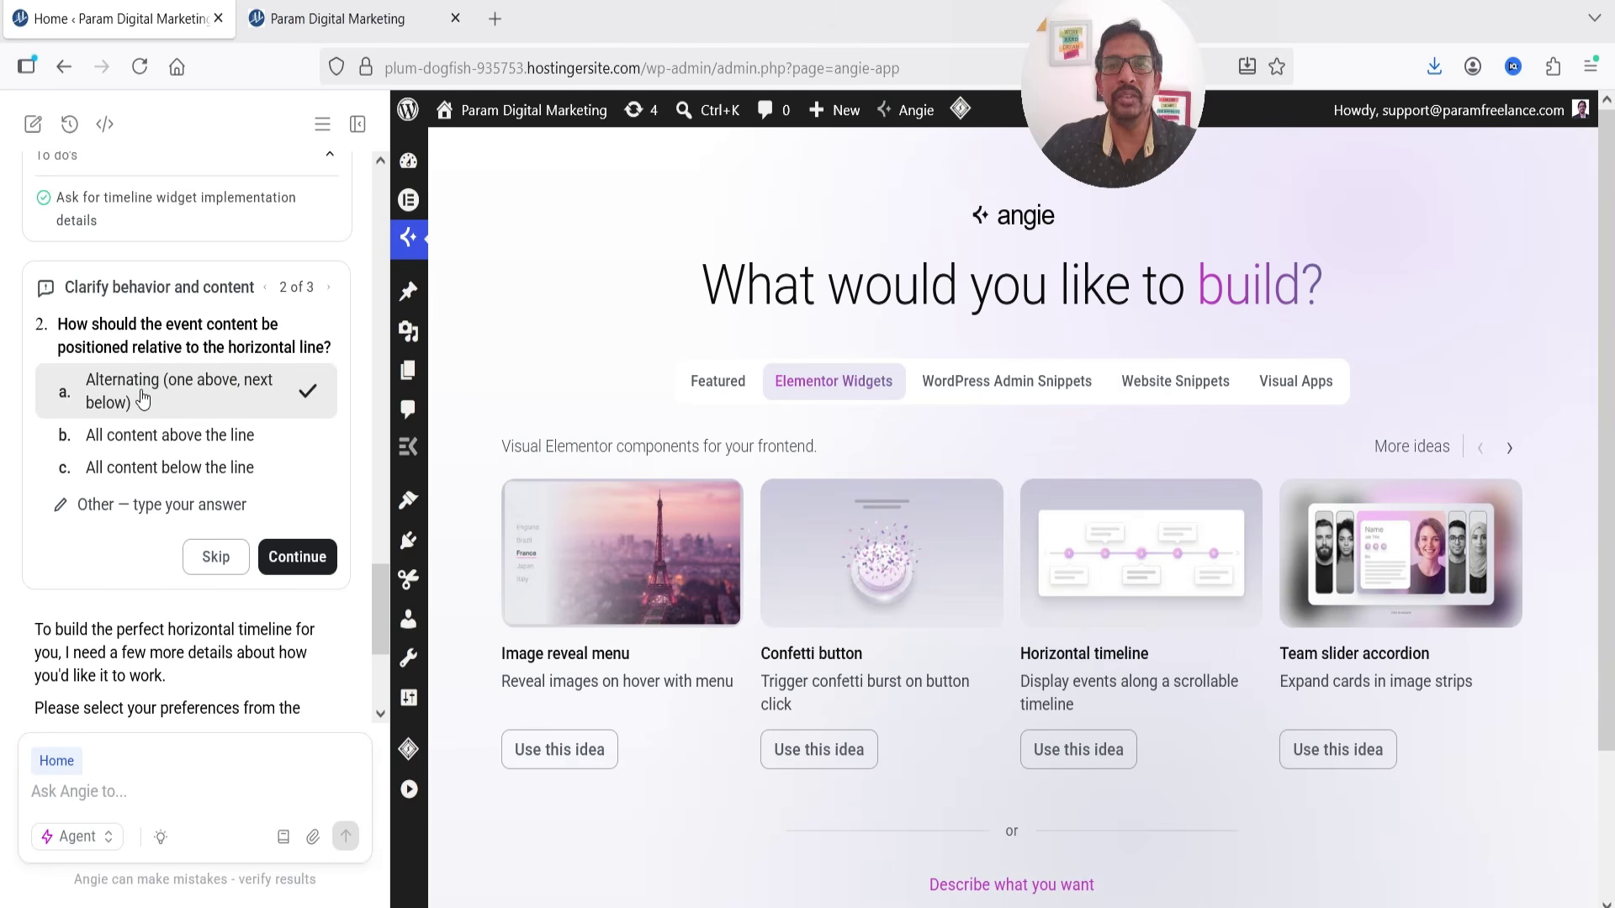
click(297, 556)
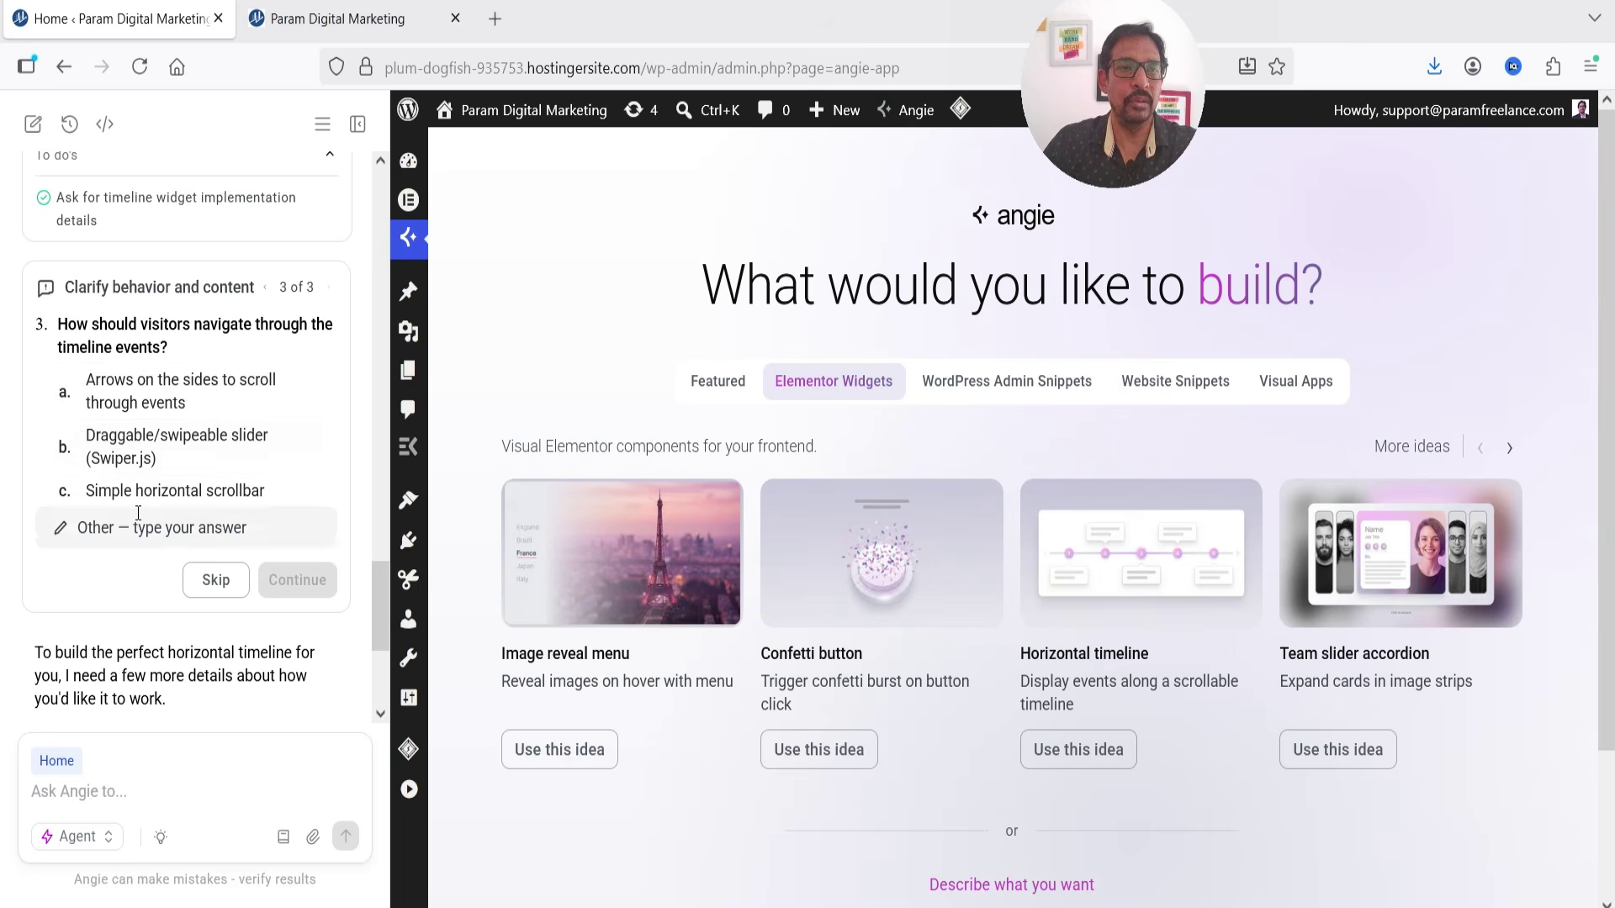
click(208, 496)
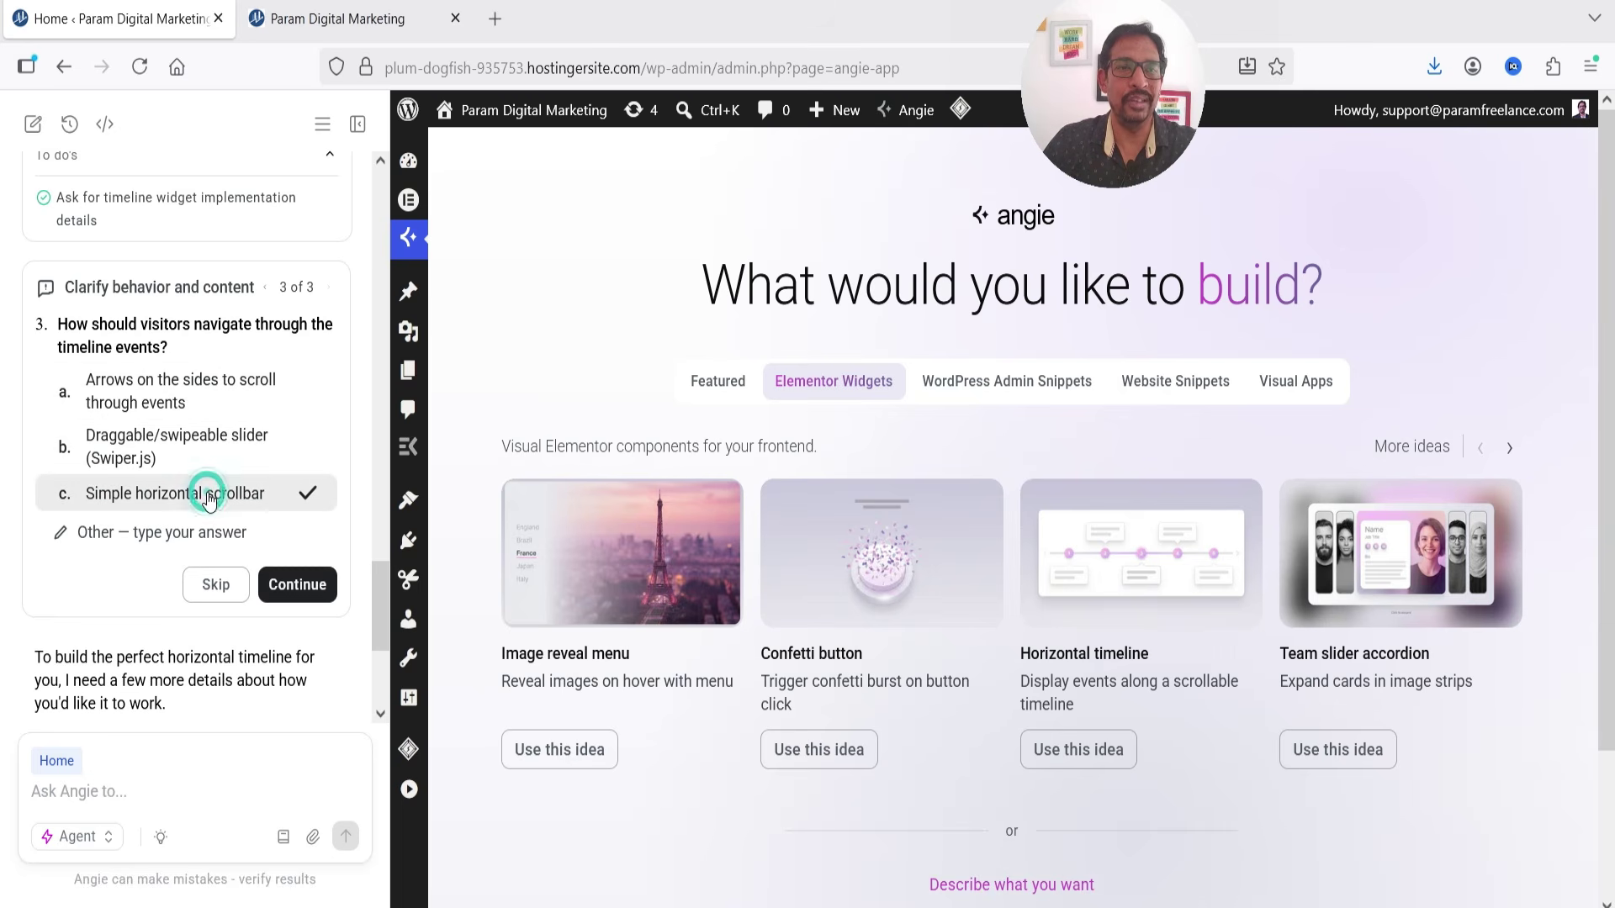
click(312, 592)
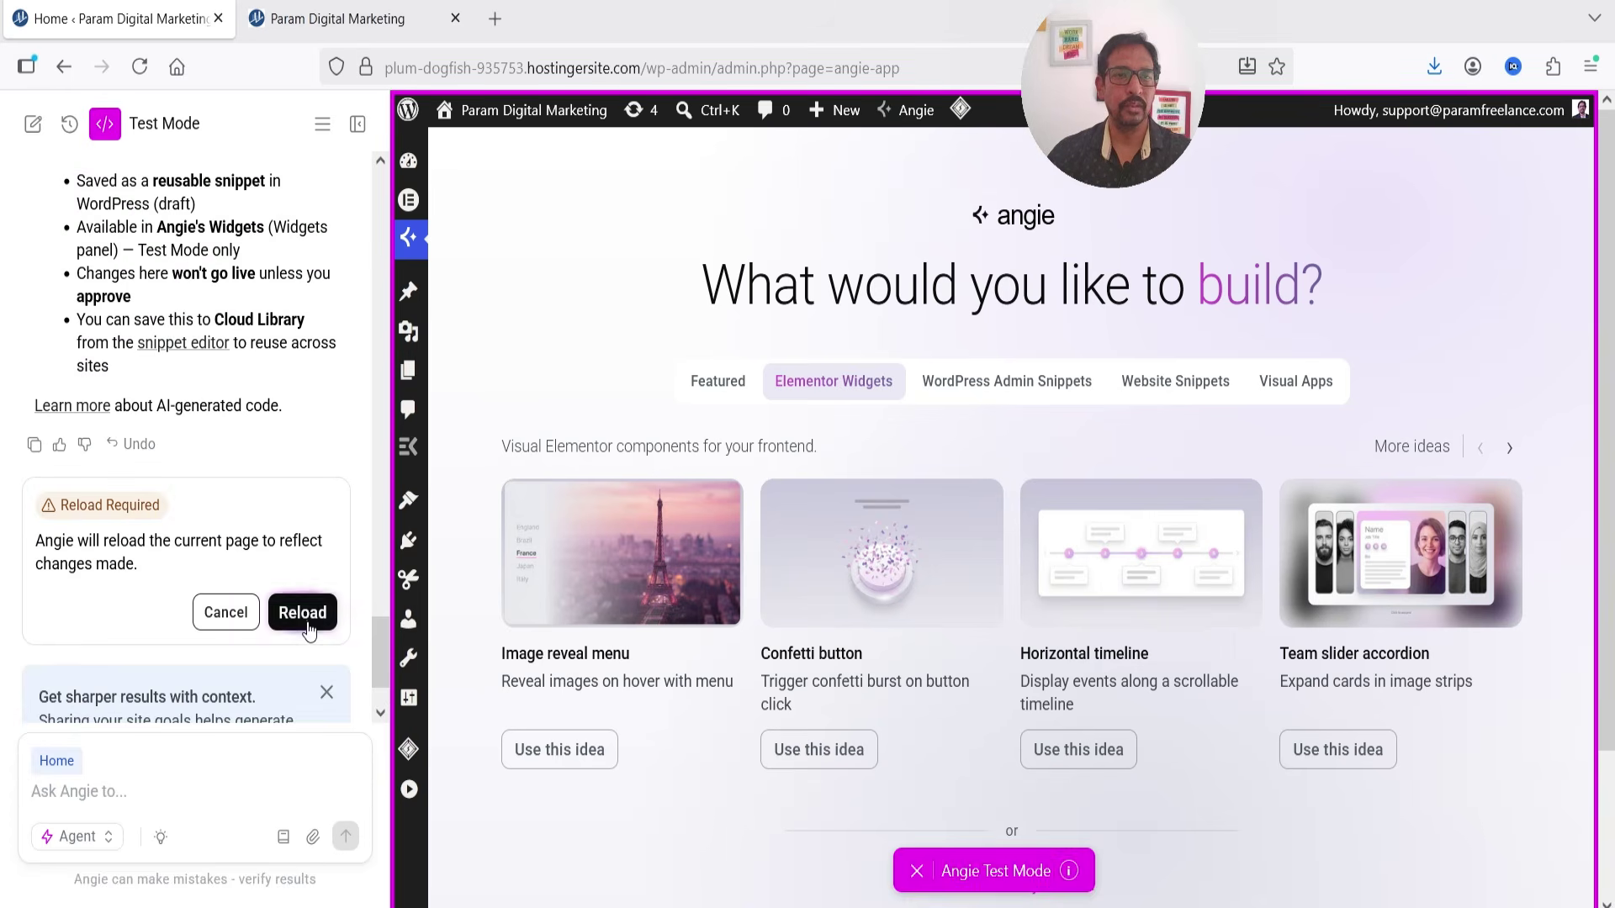
click(301, 614)
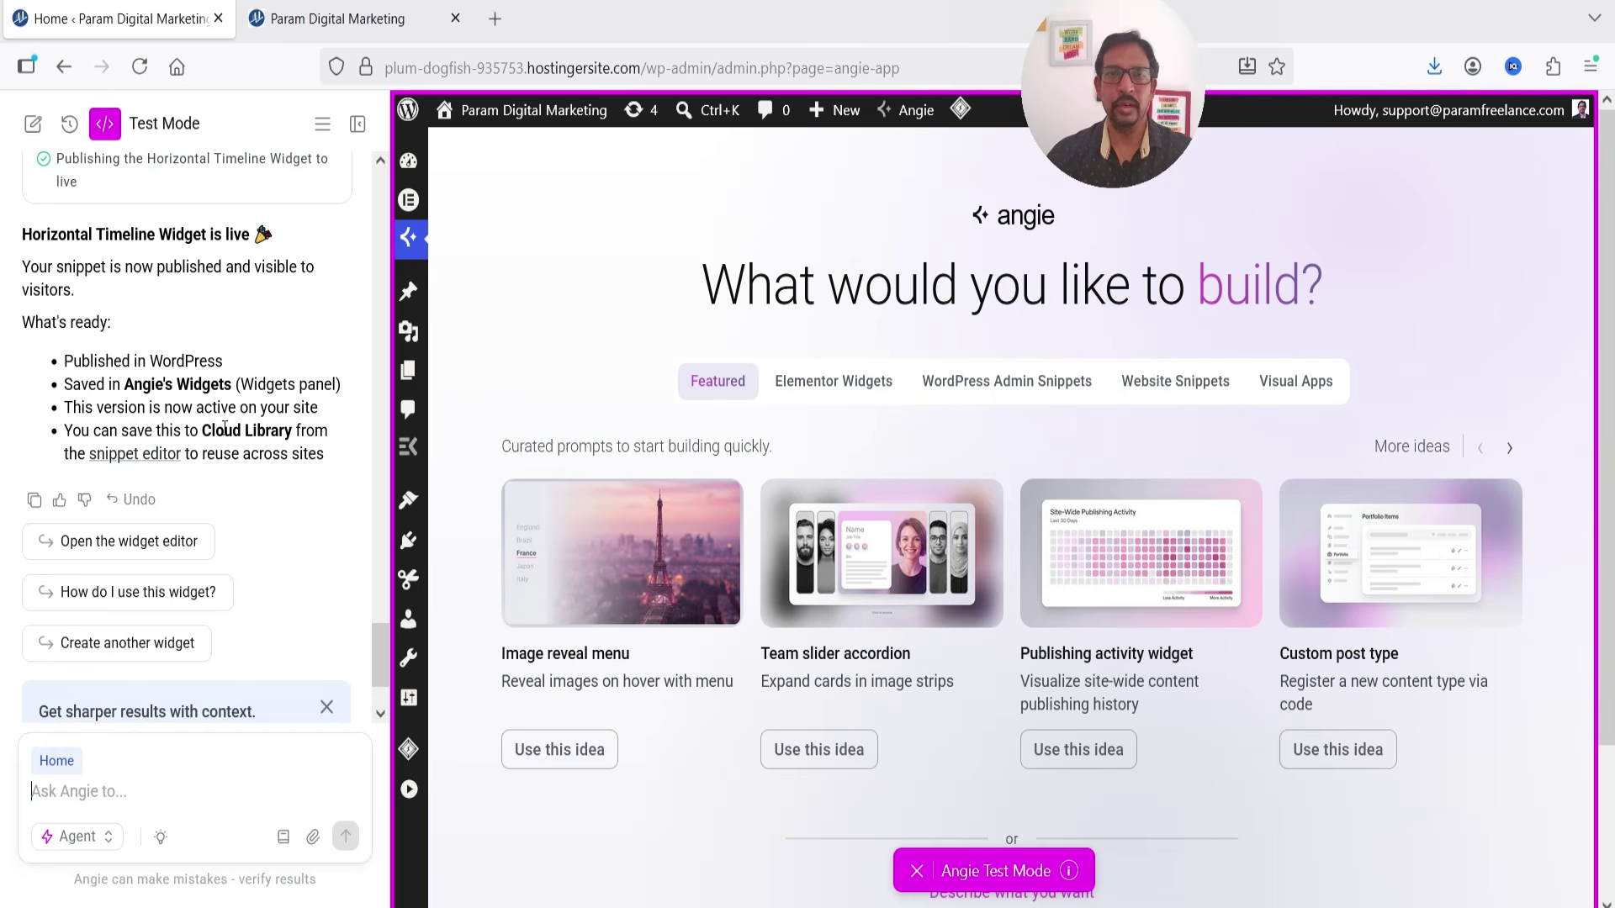
Go to the Pricing page of the live site and open it for editing in Elementor.
click(337, 19)
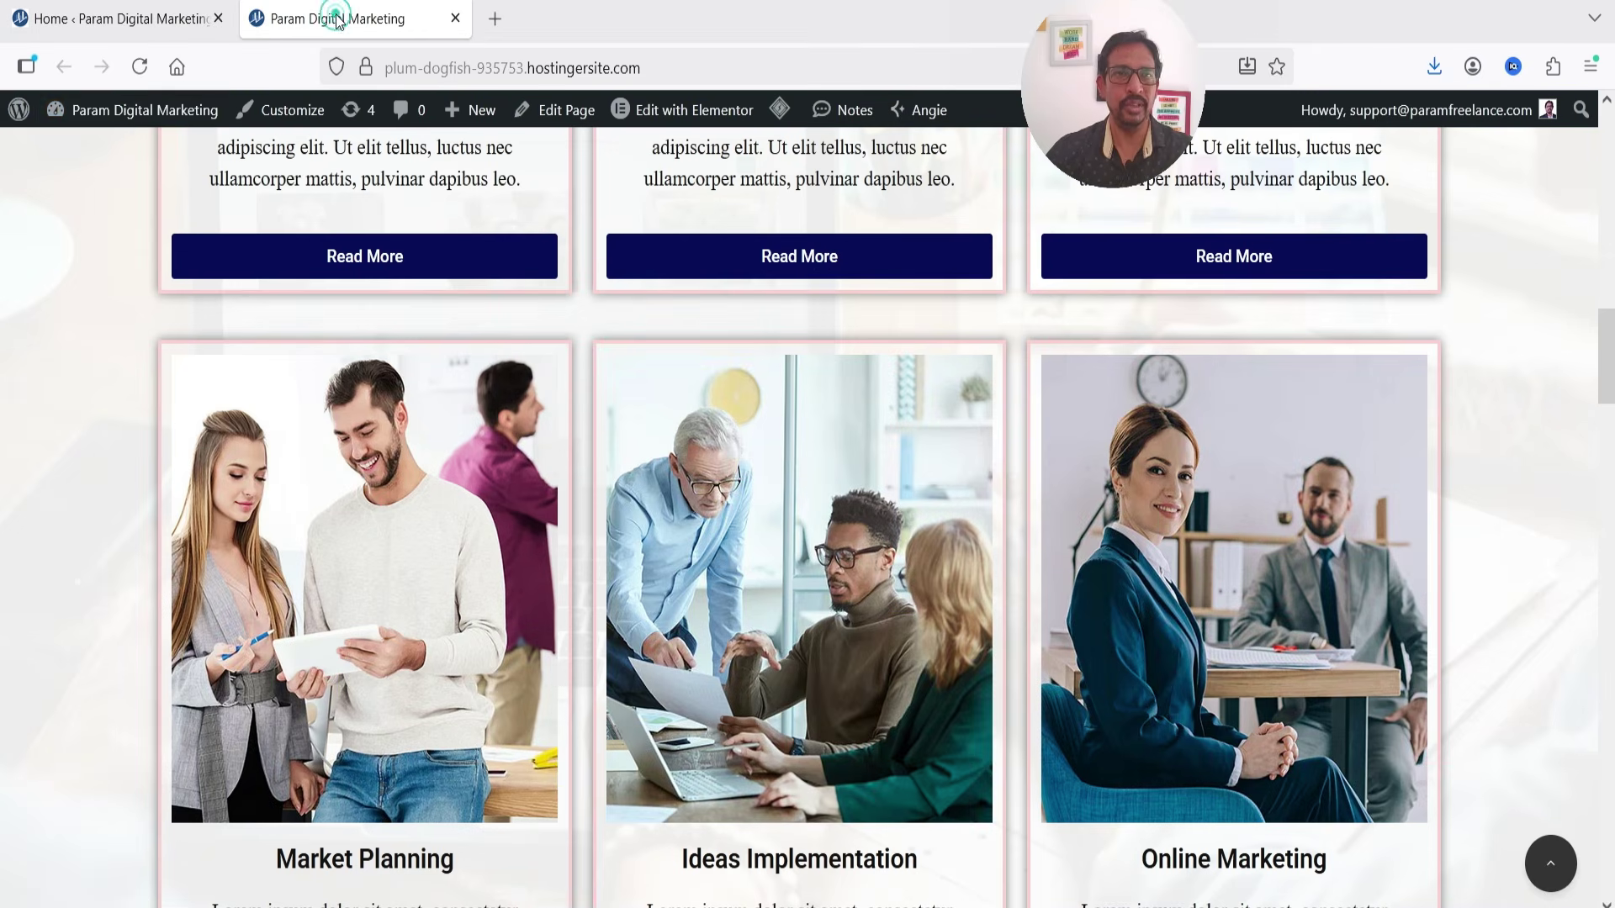
mouse_move(108, 125)
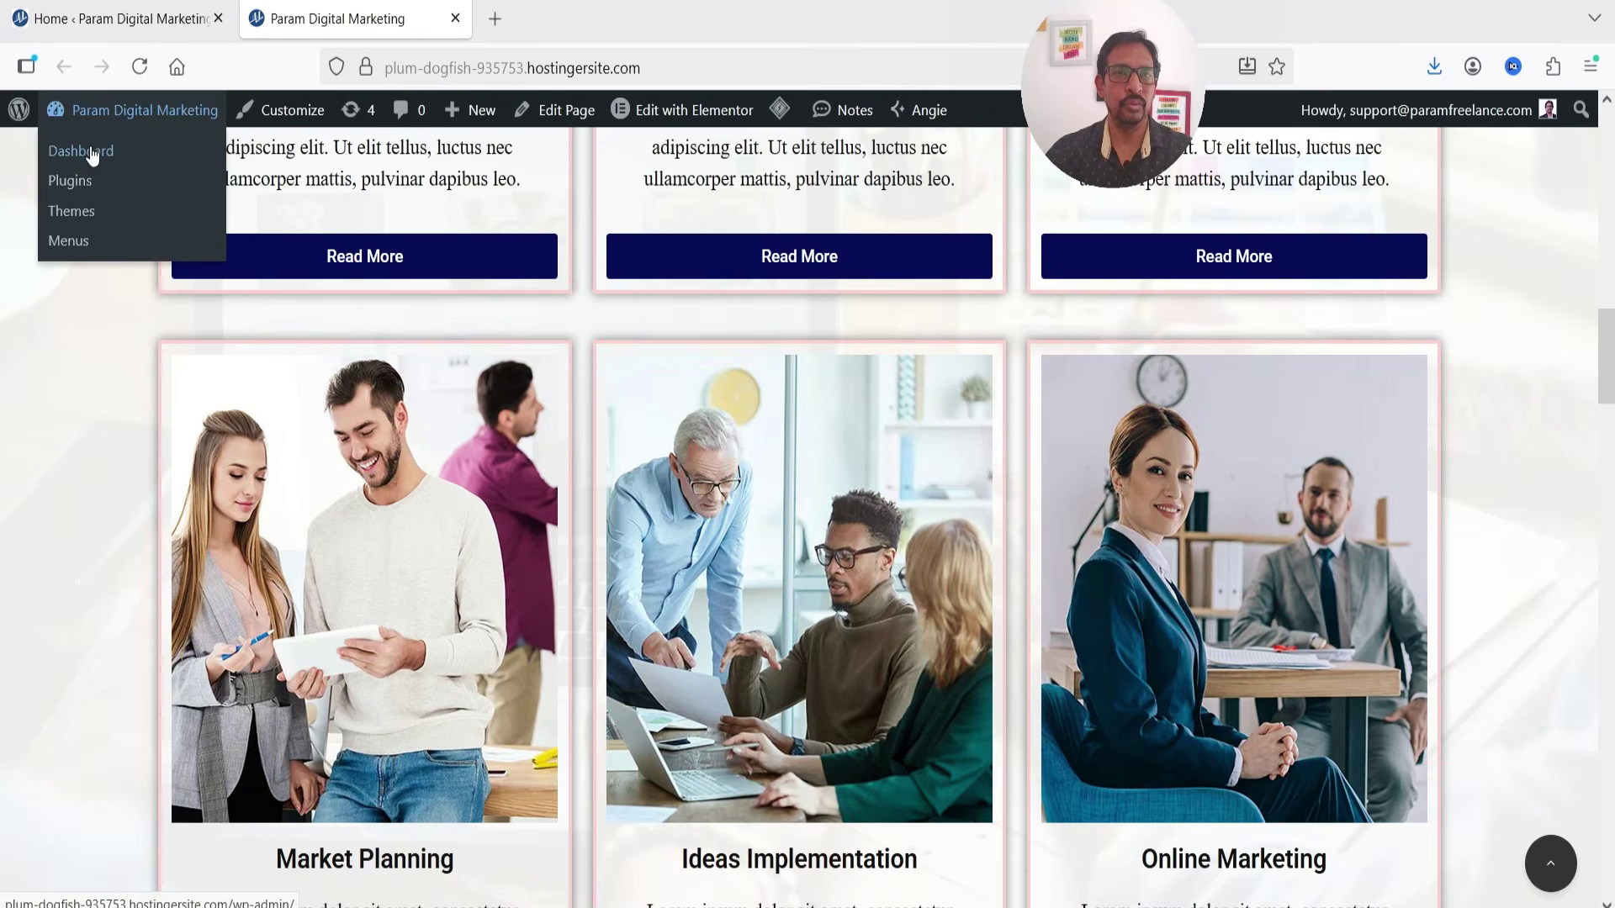
scroll(1334, 321, up, 15)
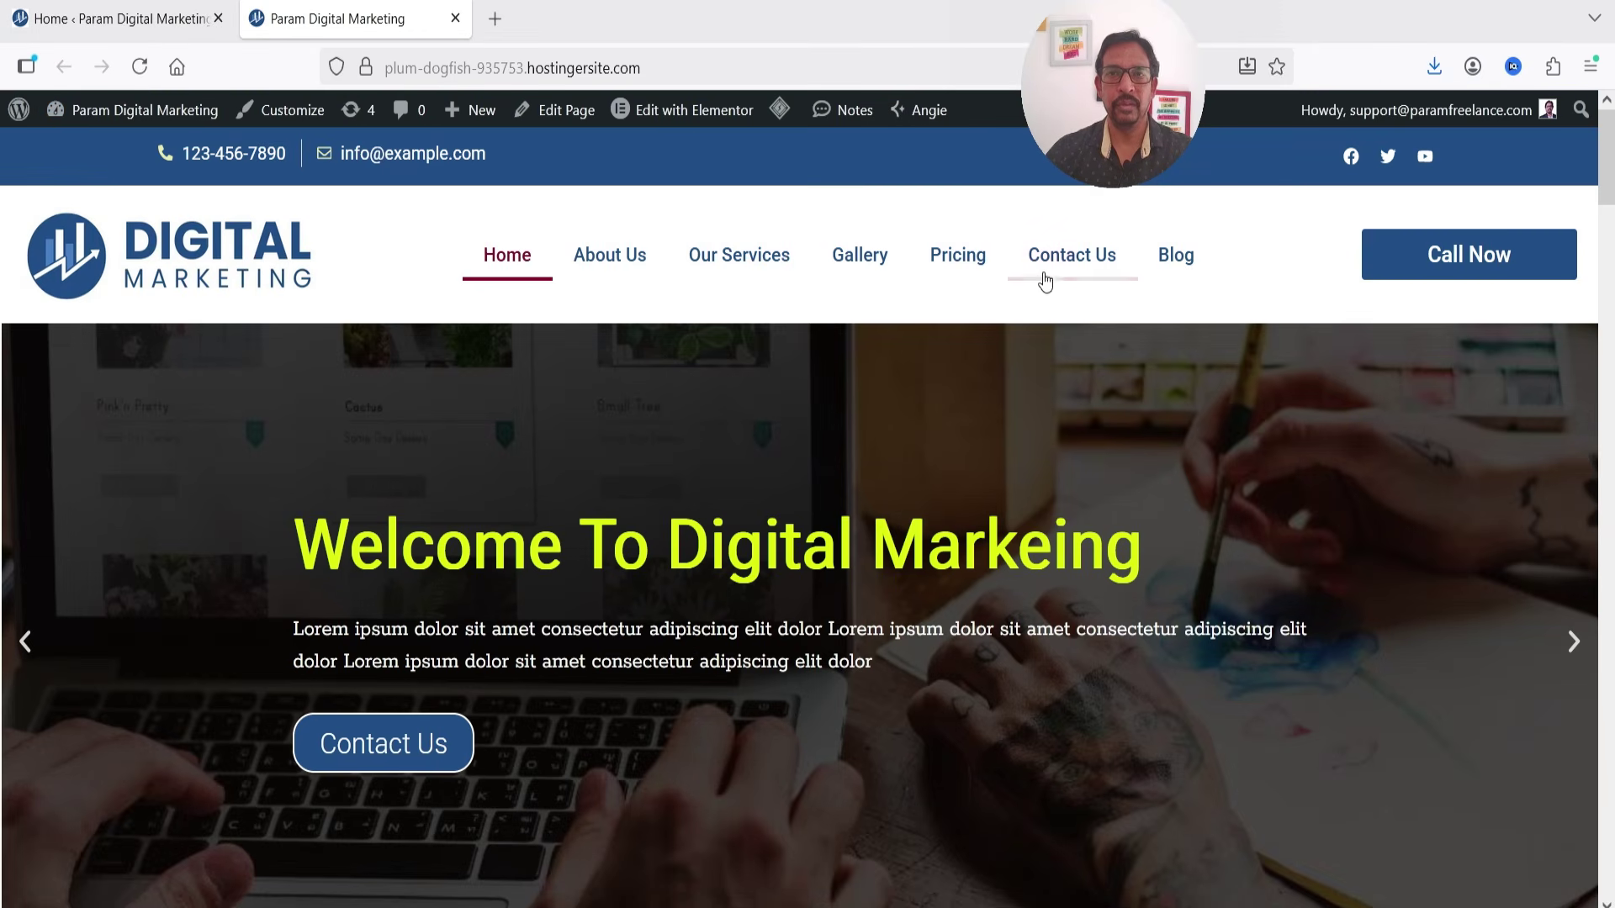
click(957, 259)
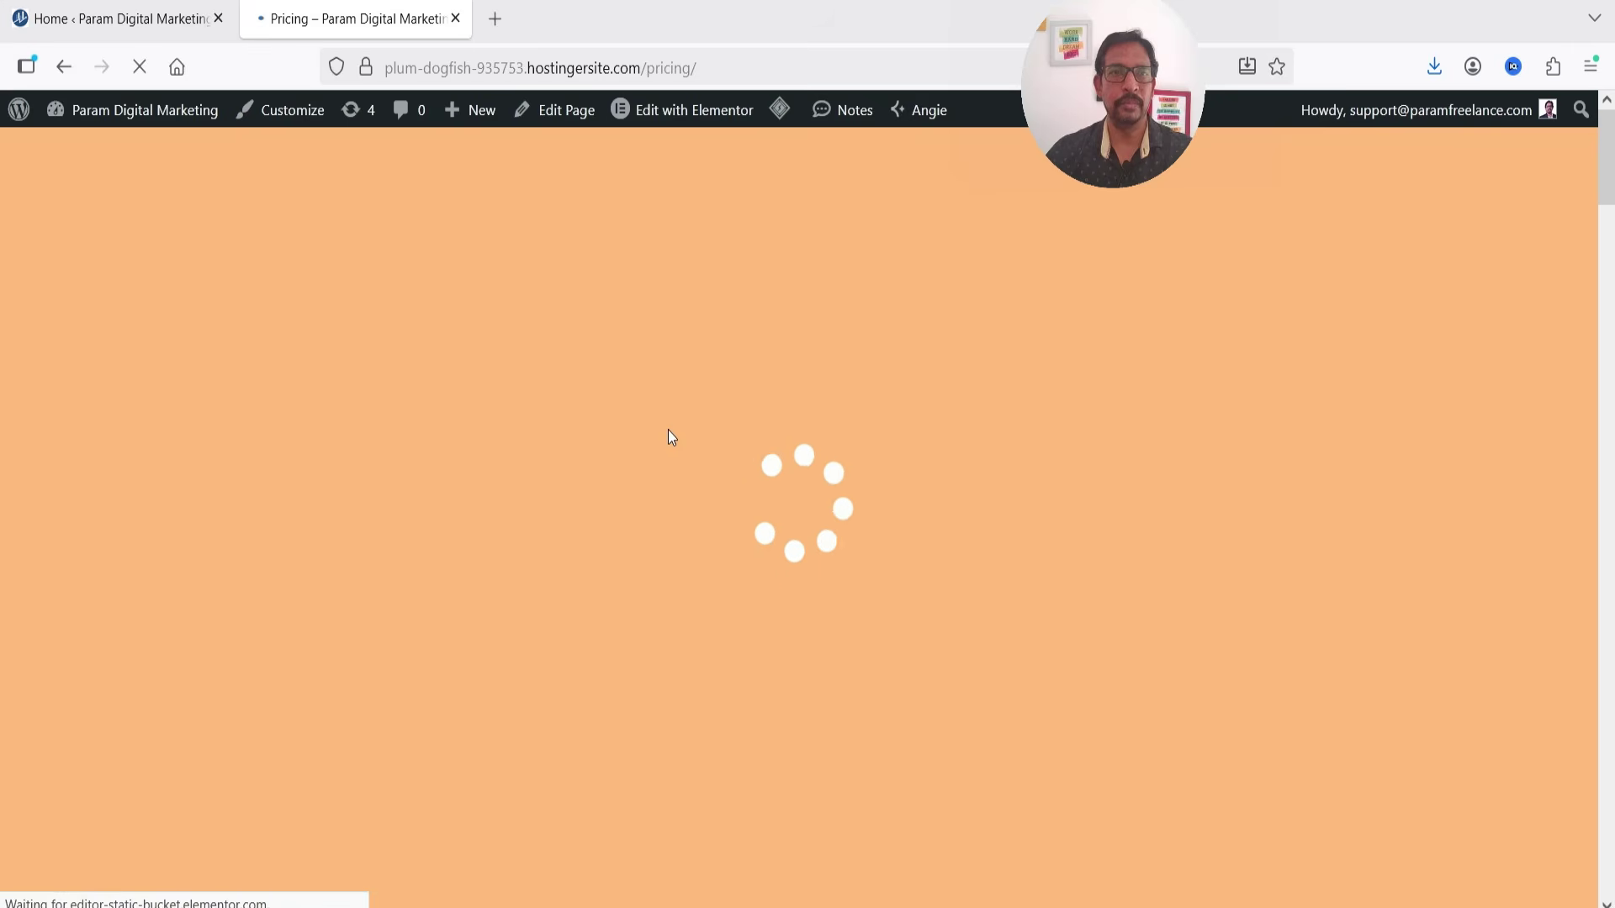
click(694, 114)
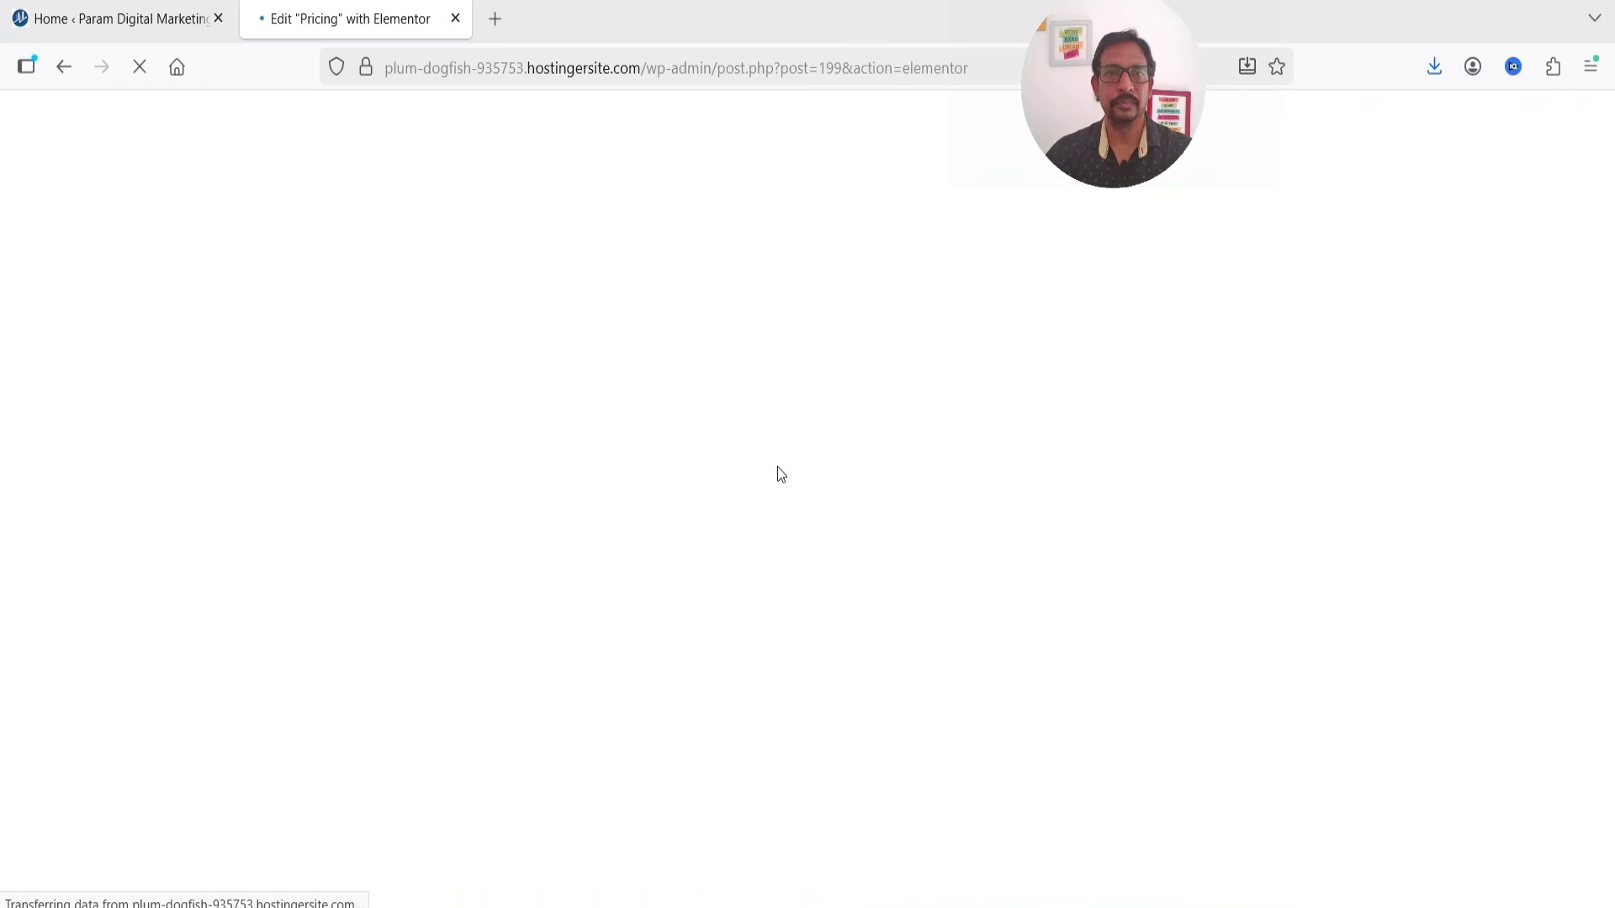
Add a new single-column container below the existing content of the Pricing page.
scroll(674, 507, down, 10)
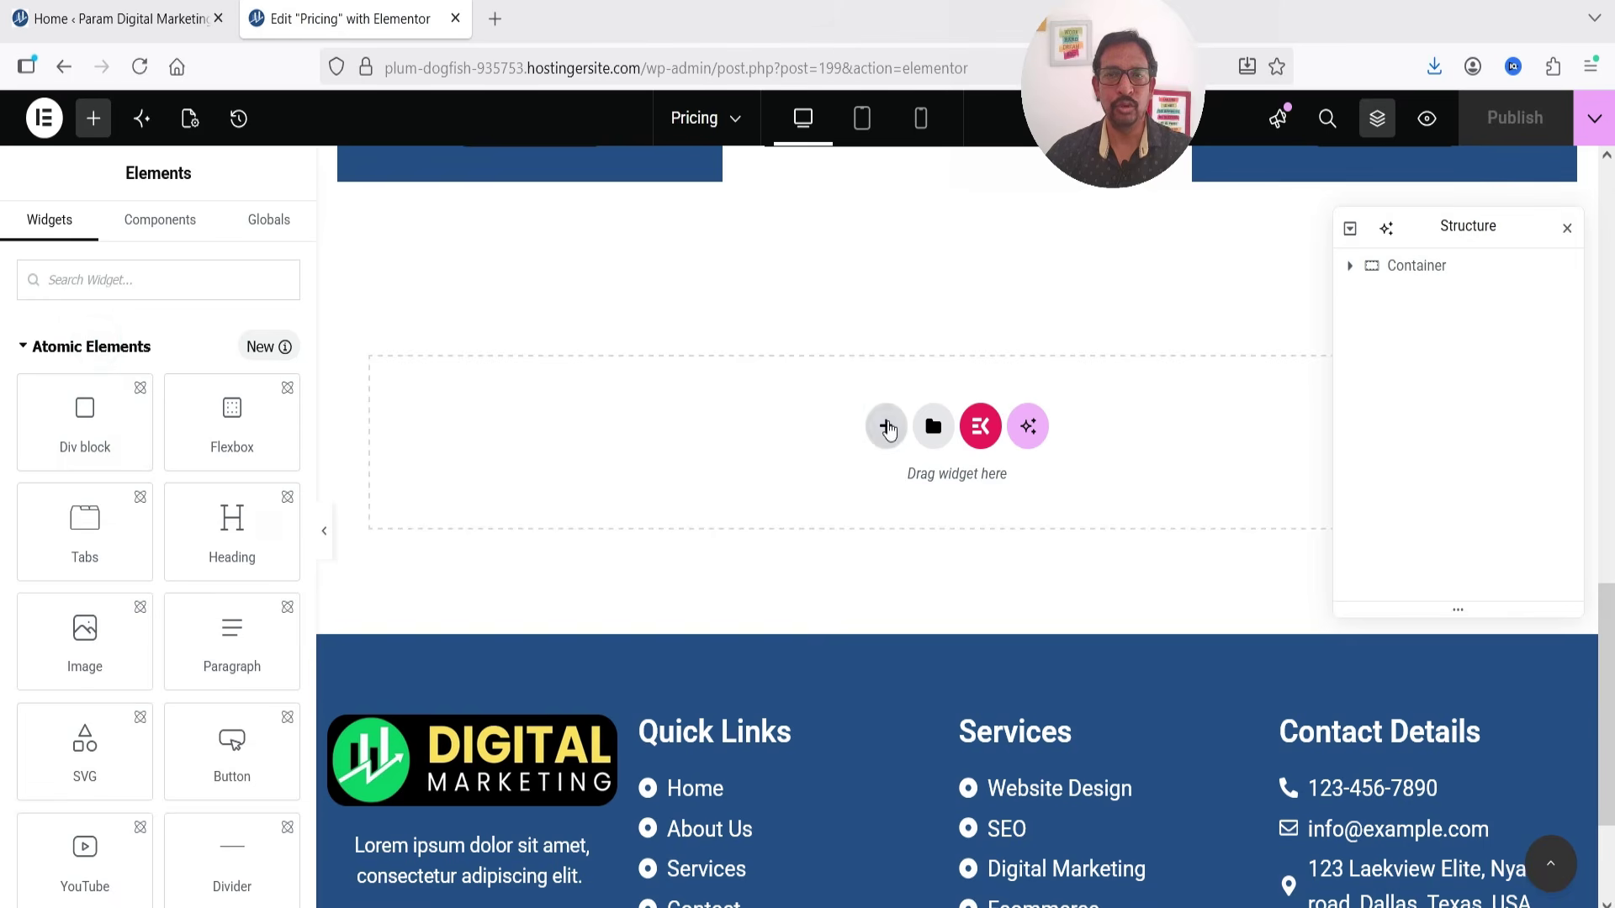
click(888, 429)
click(862, 497)
click(686, 486)
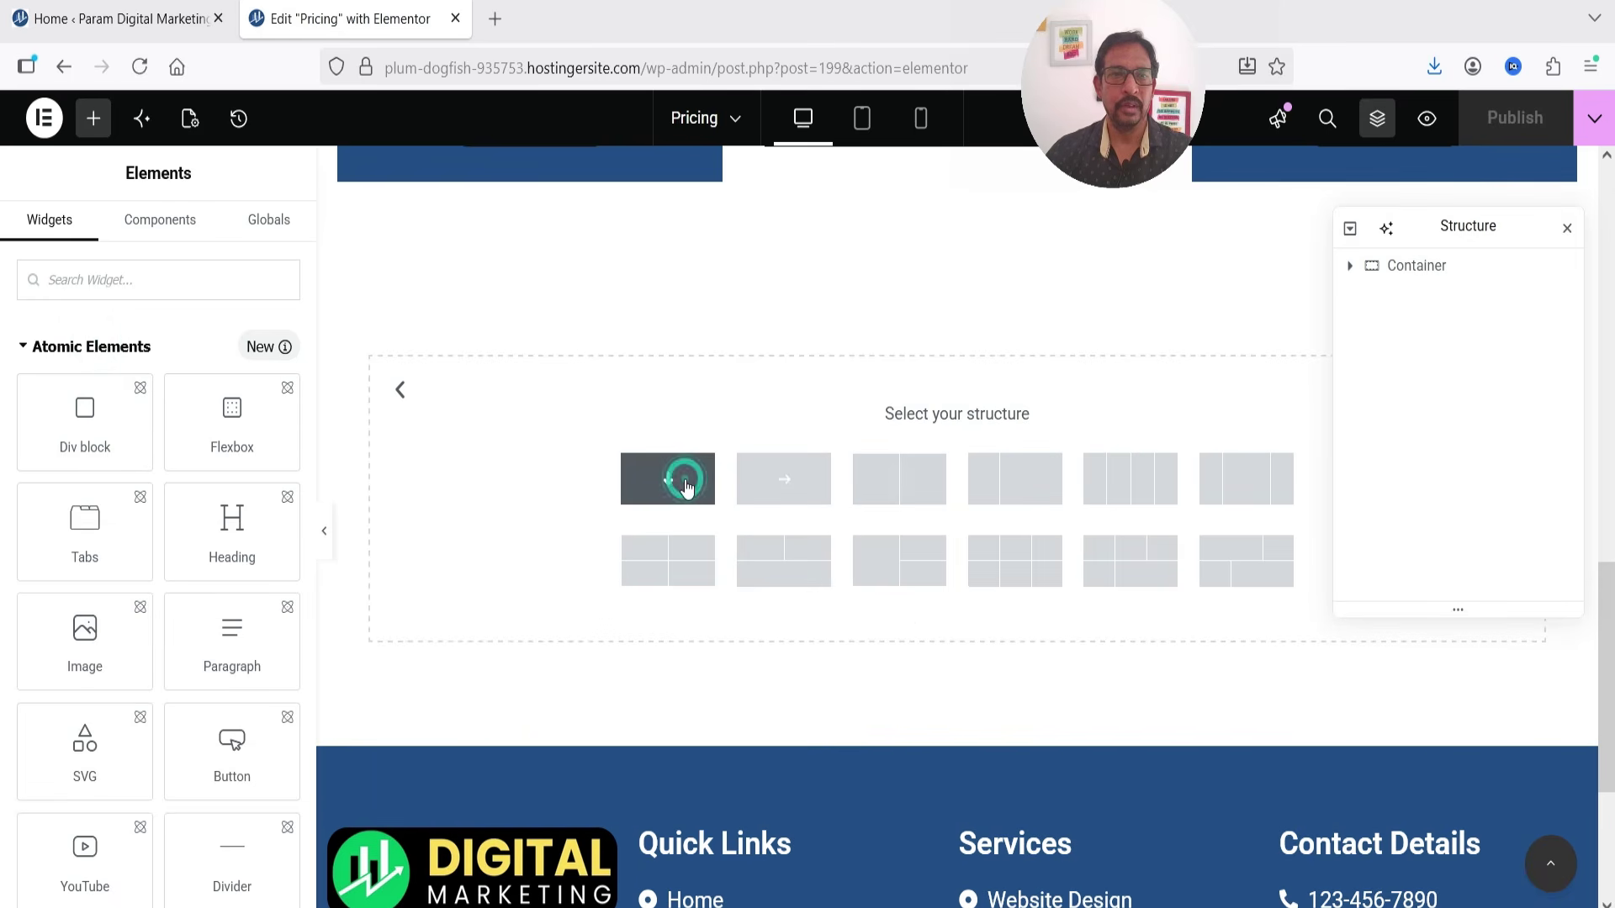
Place the custom Horizontal Timeline widget in the new empty container.
click(960, 332)
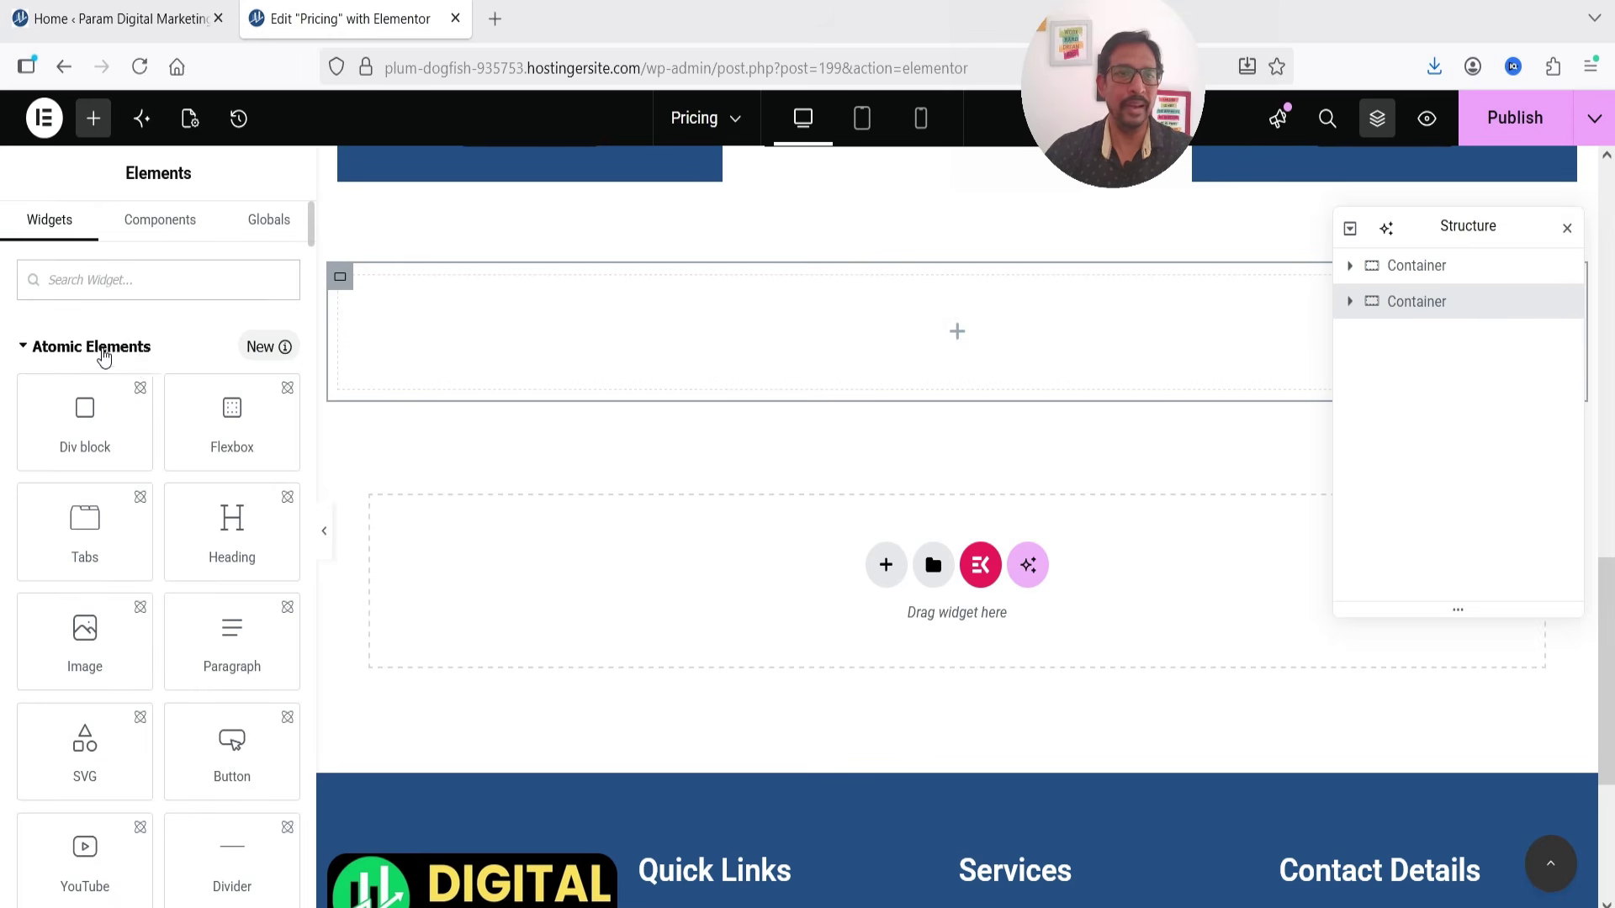
click(54, 348)
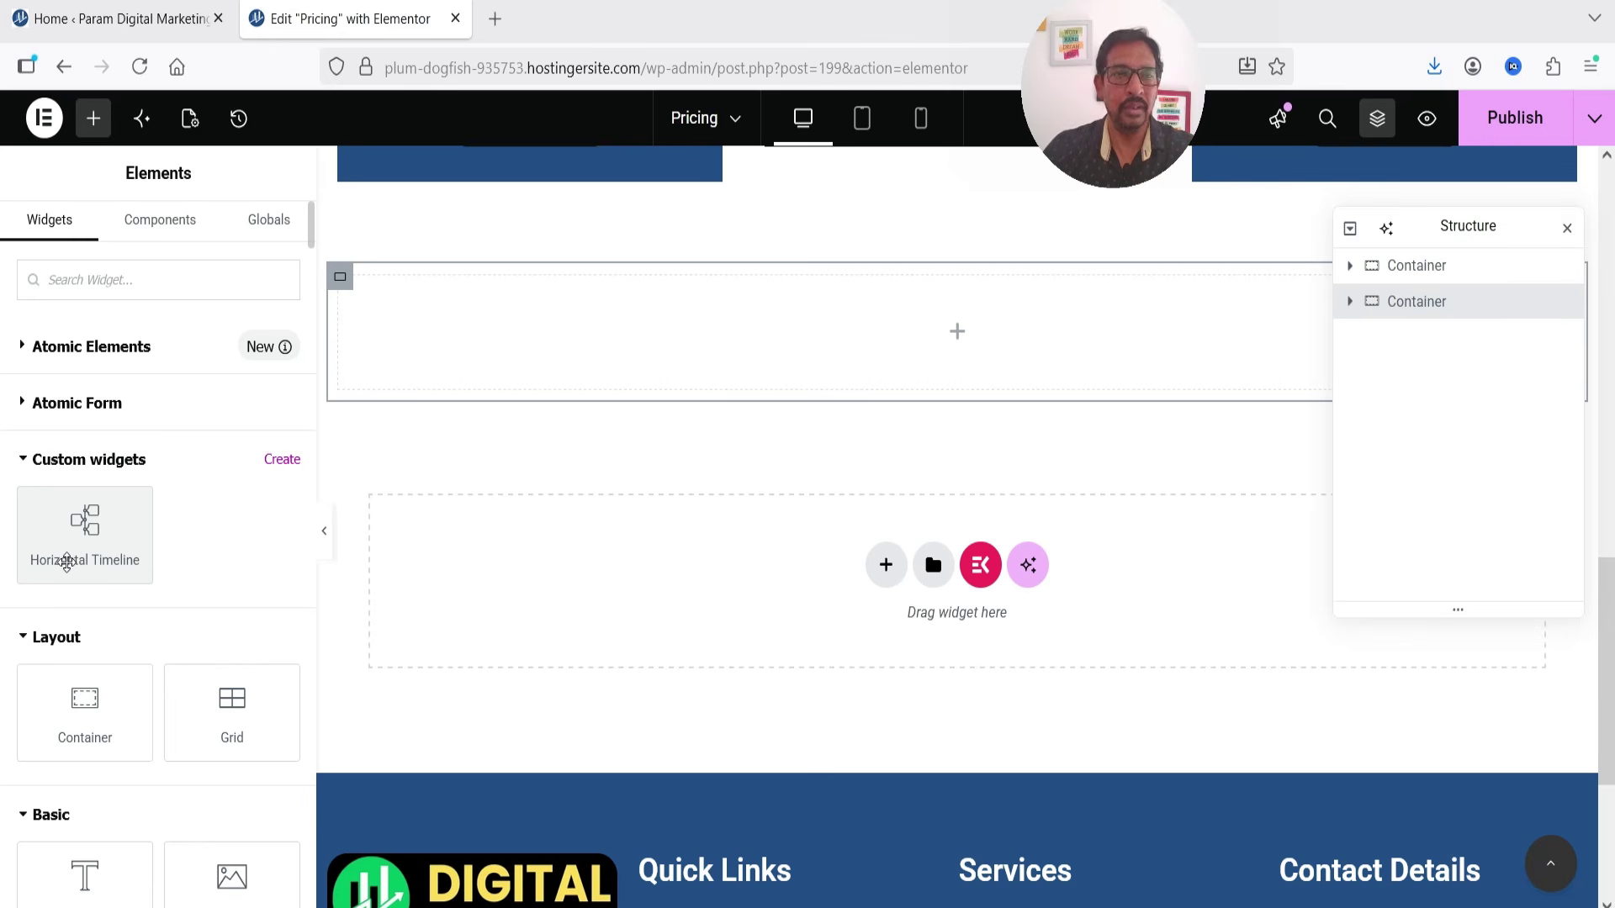
drag(68, 555, 967, 341)
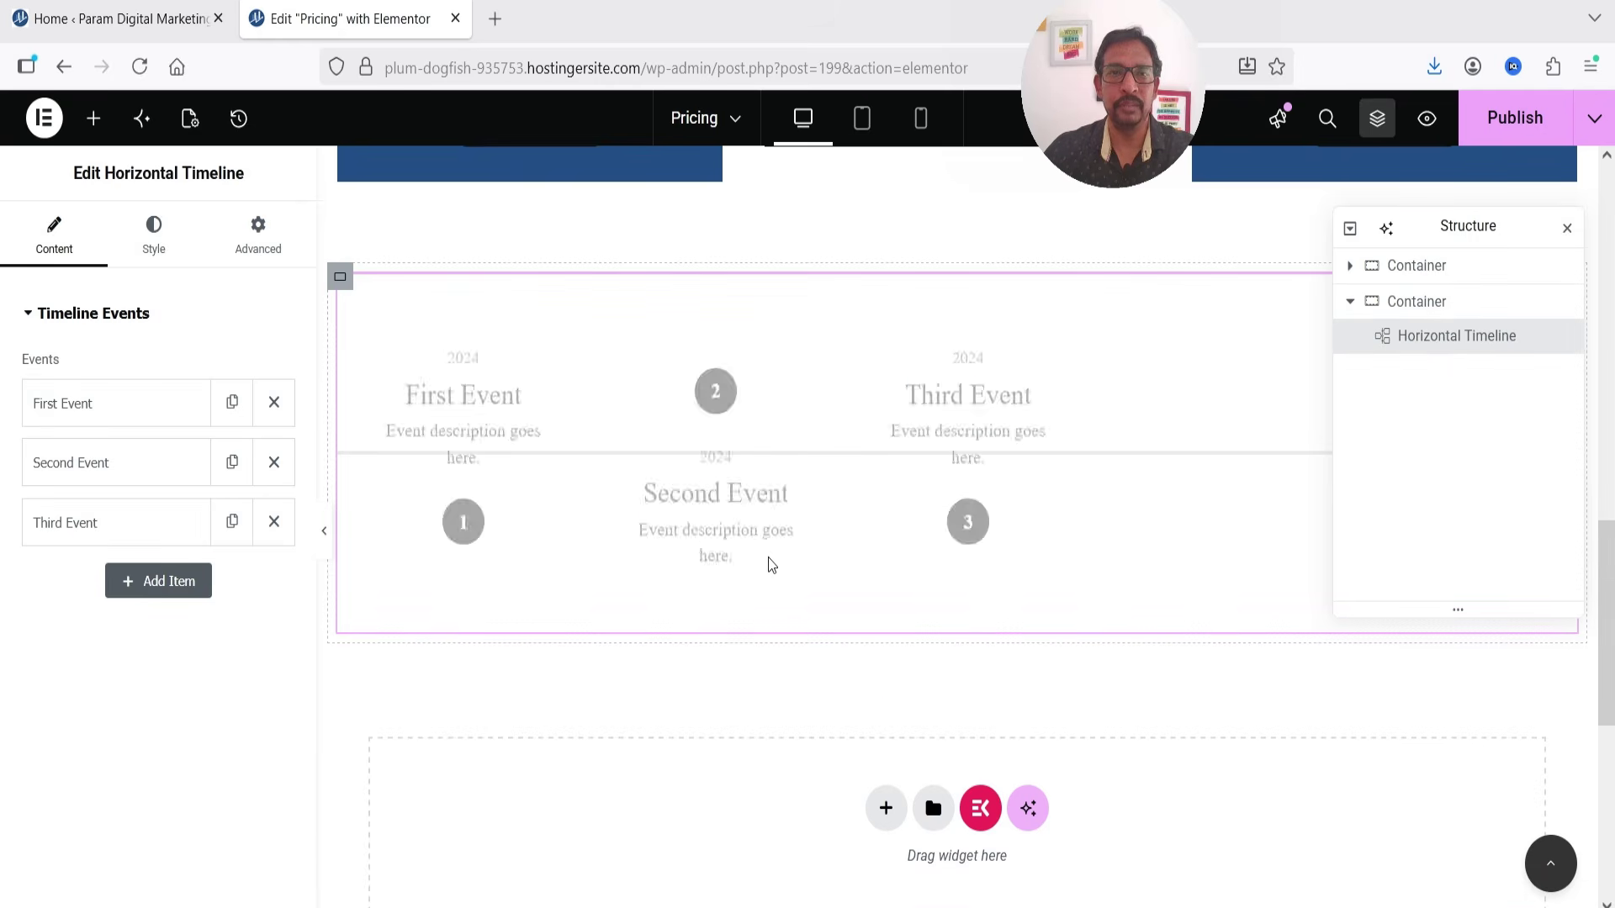
Hide the page structure overview and duplicate the timeline's Third Event to make two more events.
click(1567, 233)
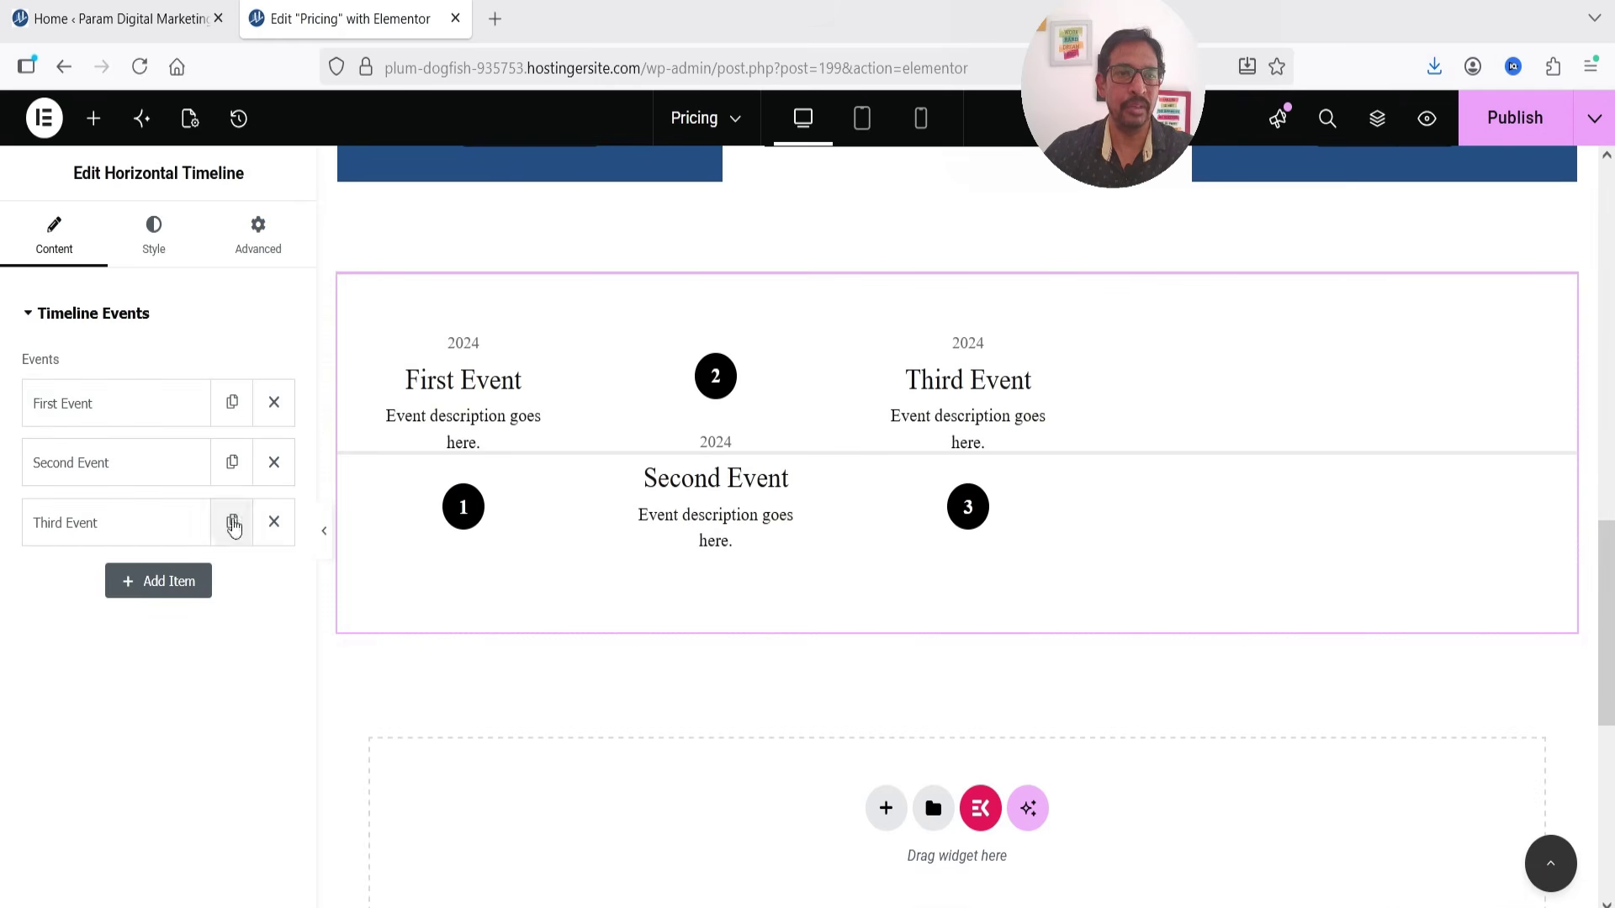
click(233, 521)
click(231, 592)
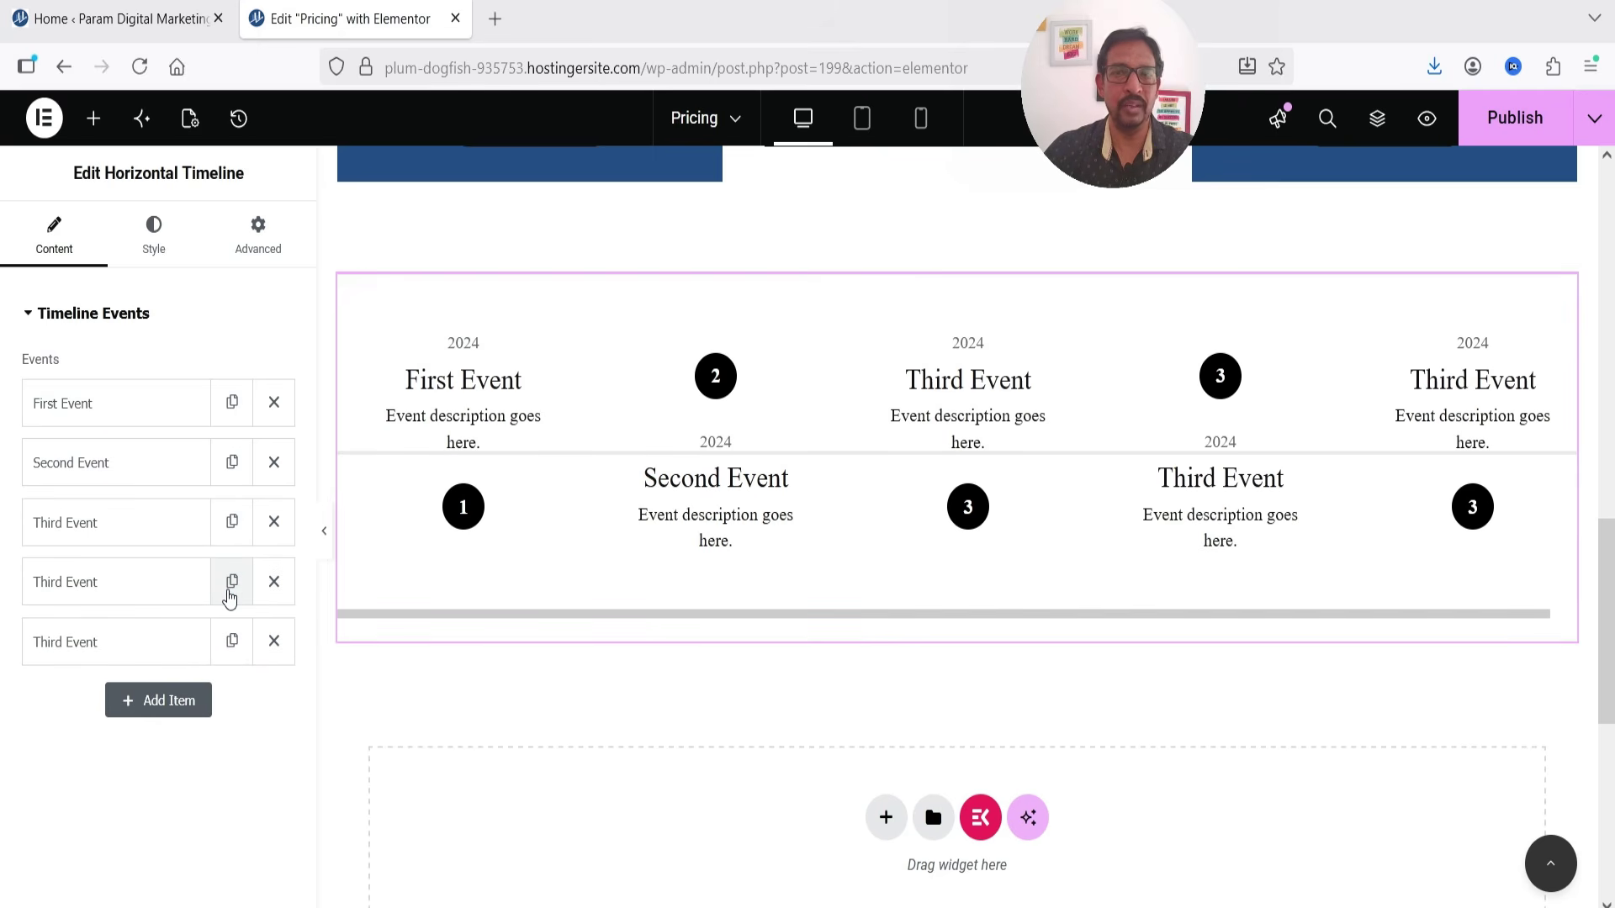
Set the date of the timeline's First Event to 2020, keeping its title and description.
click(135, 406)
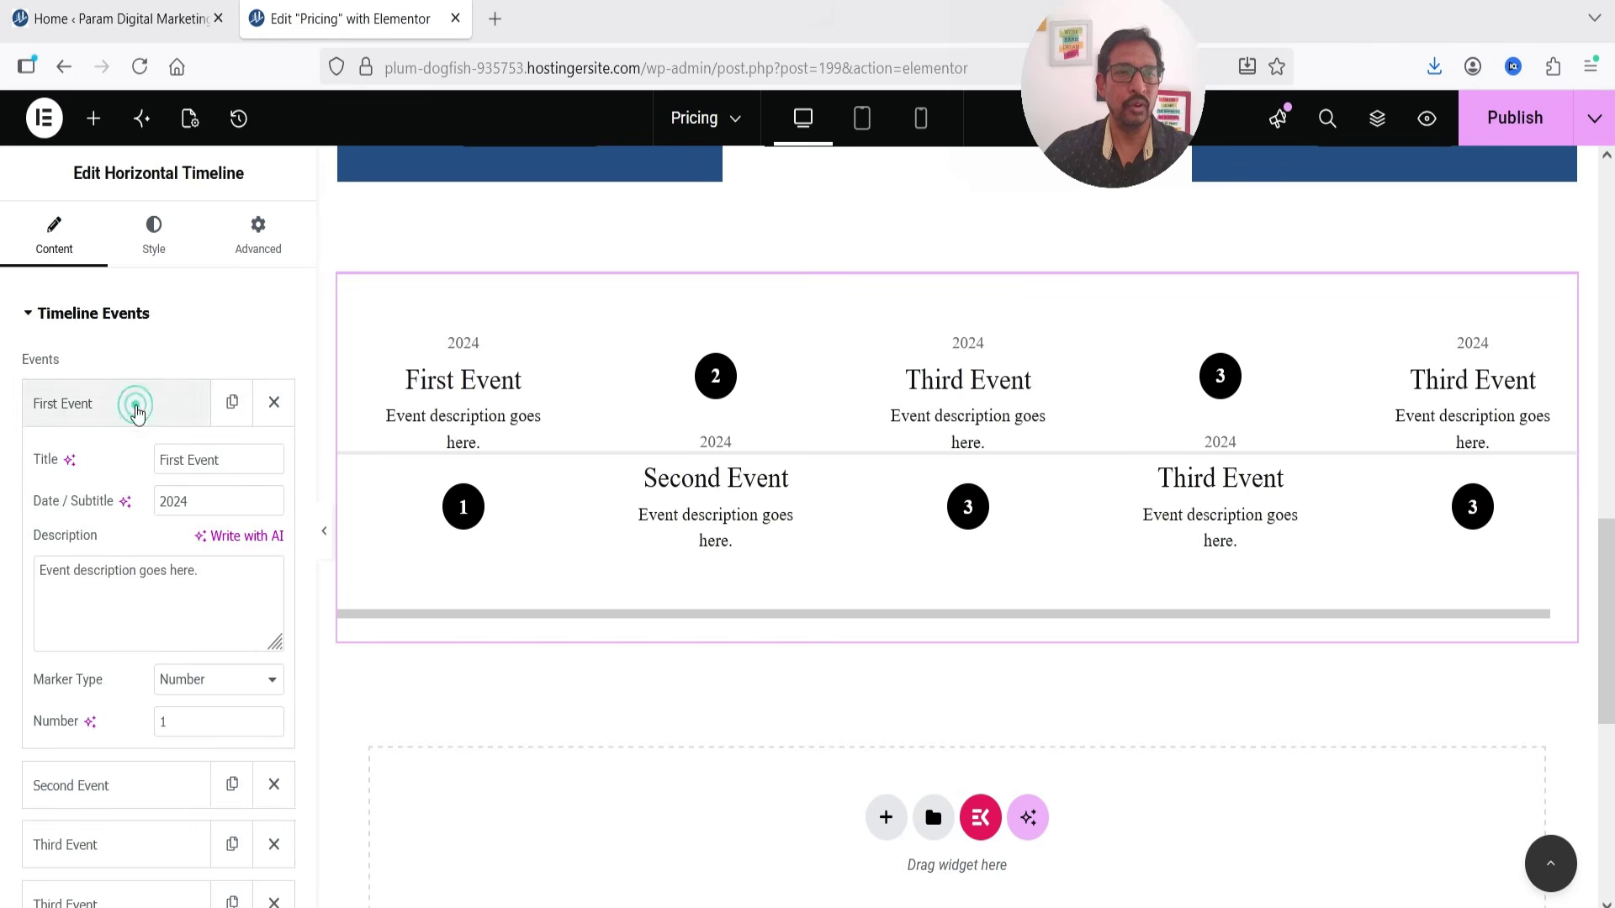
drag(239, 464, 119, 481)
click(241, 465)
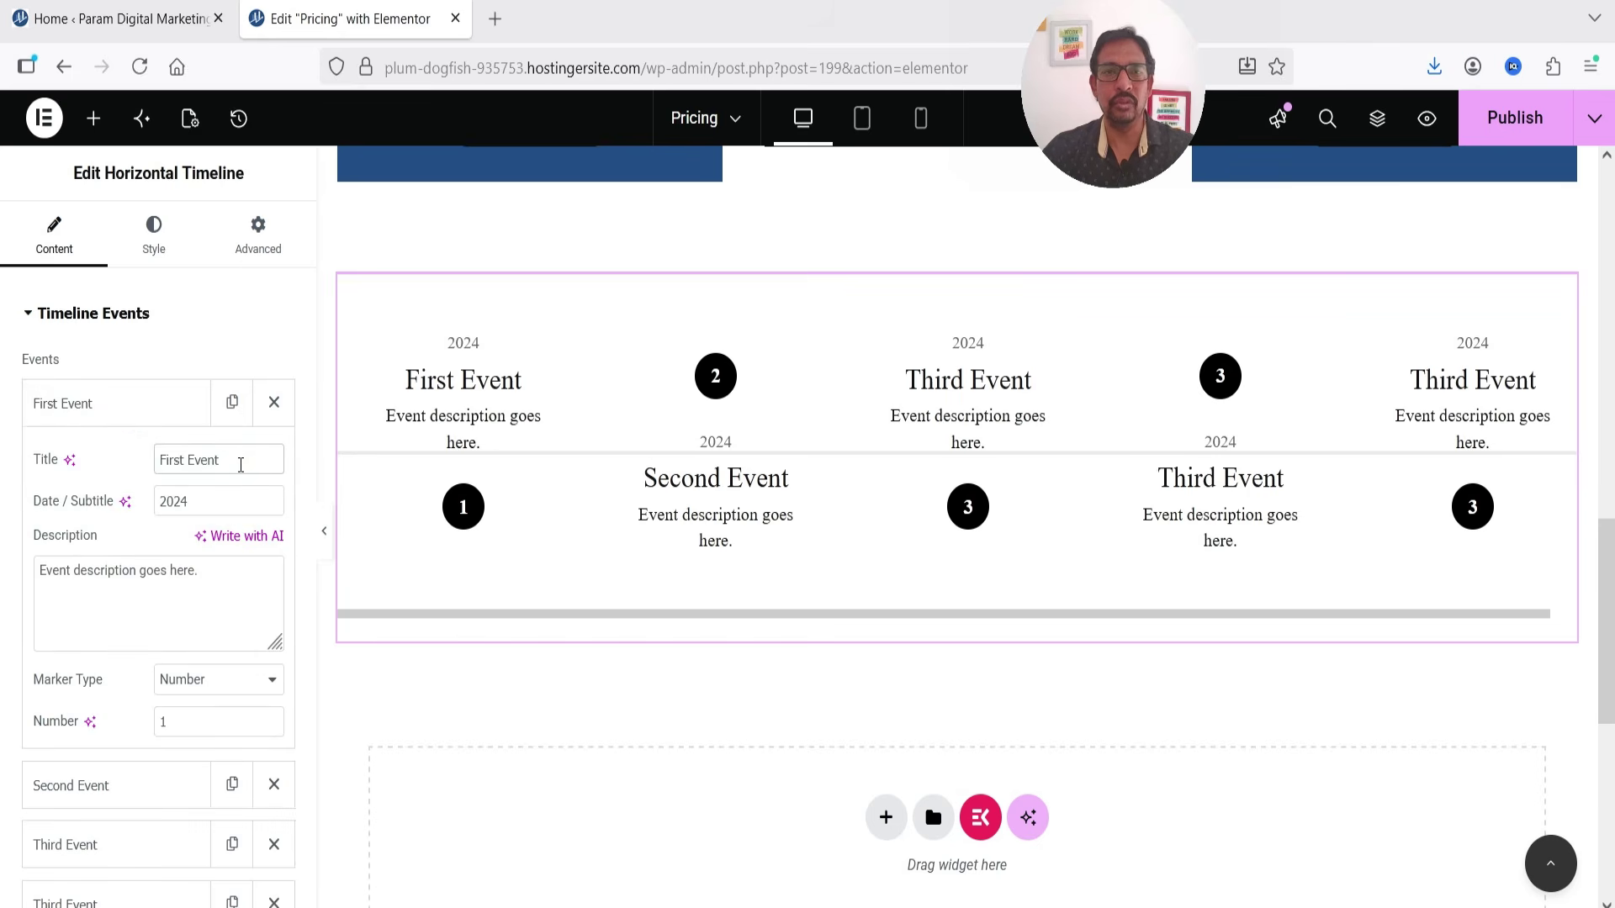
click(229, 459)
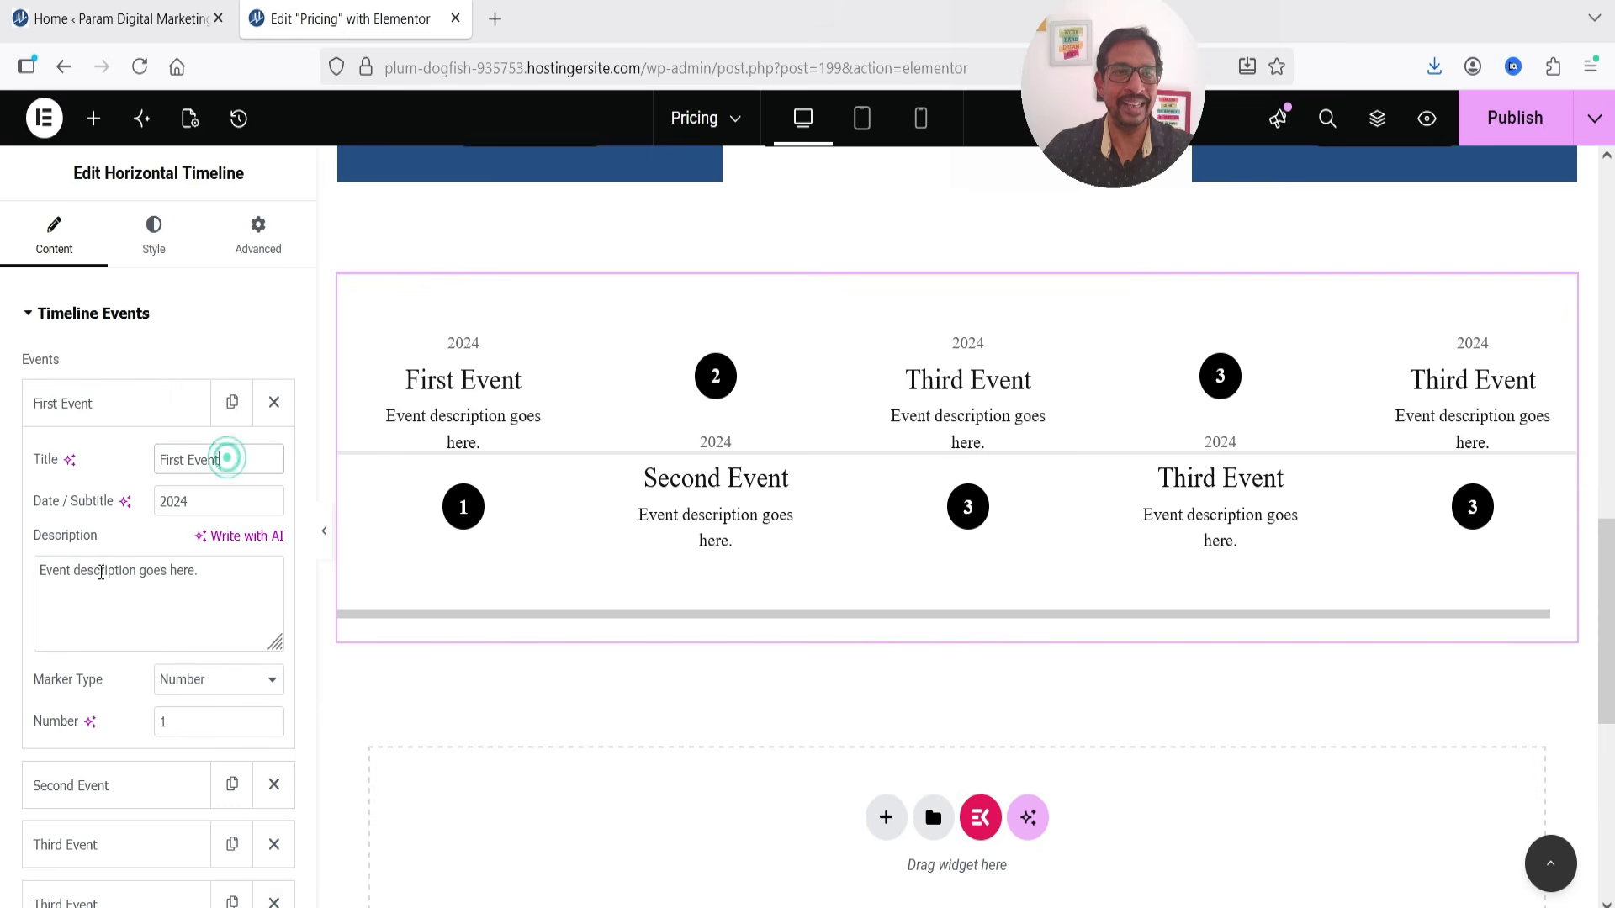
click(98, 580)
double_click(180, 499)
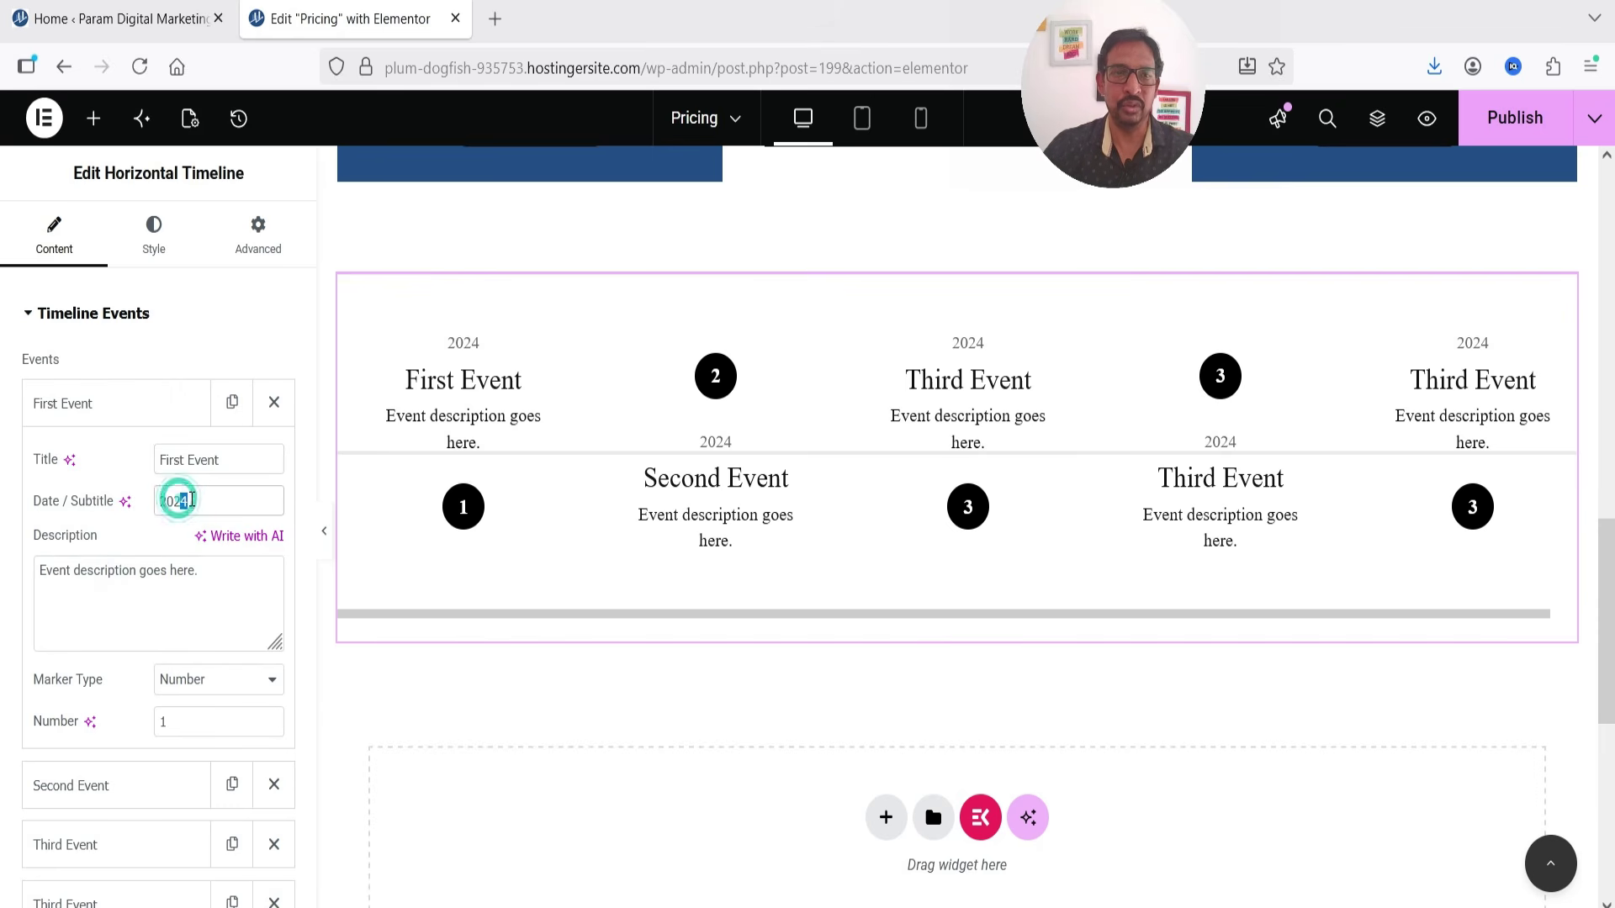
text(2020)
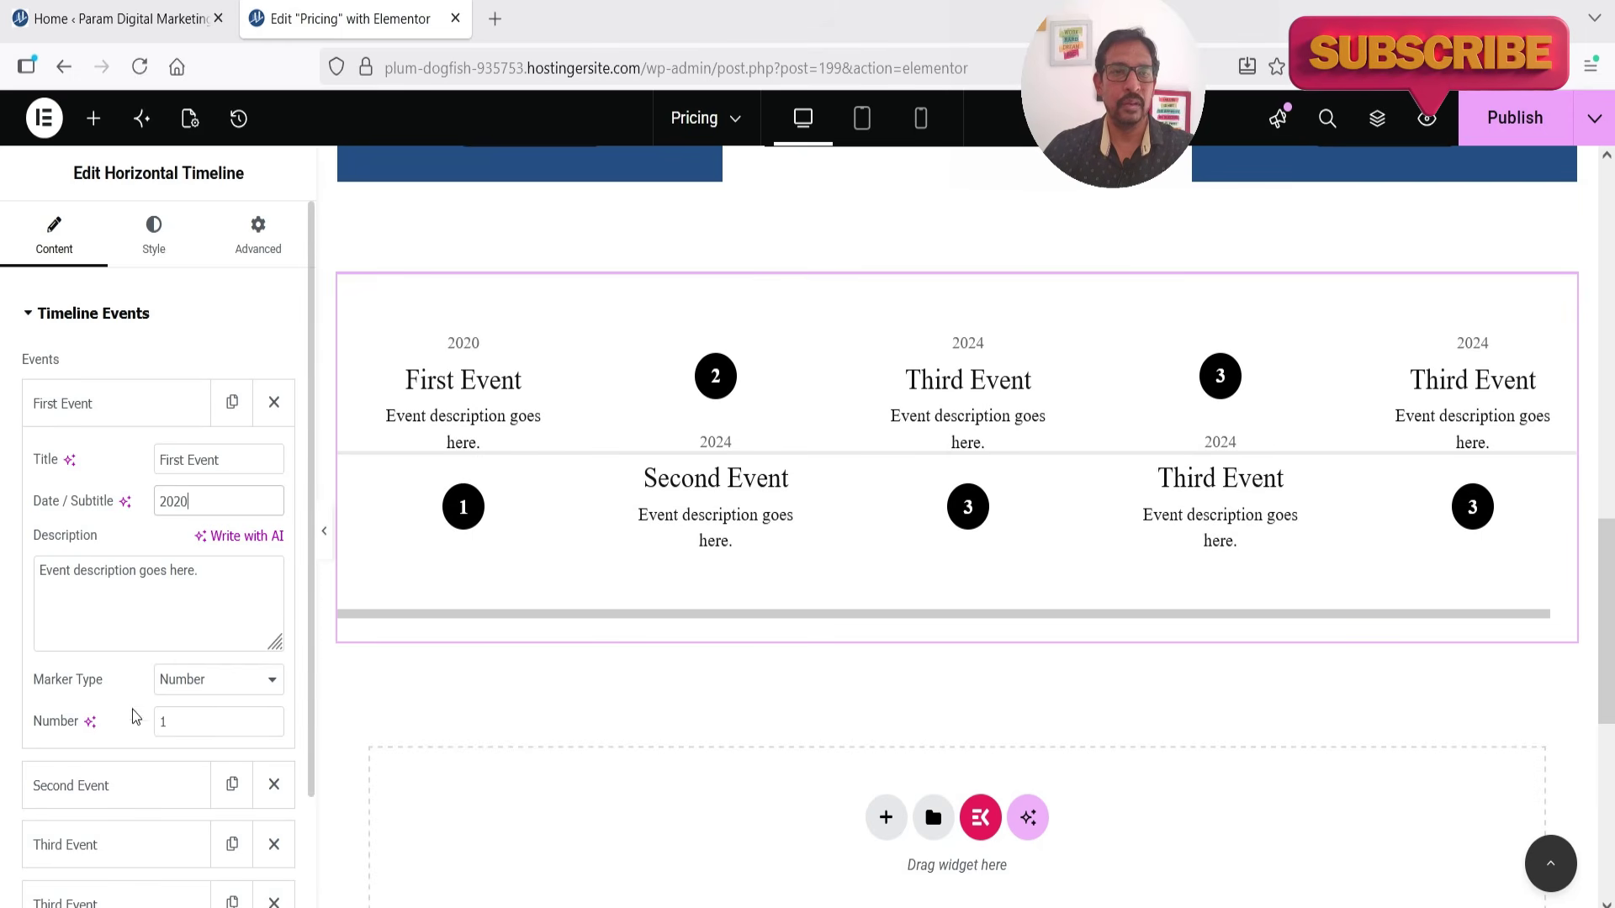
Try the Icon marker type on the First Event and switch it back to Number.
click(207, 685)
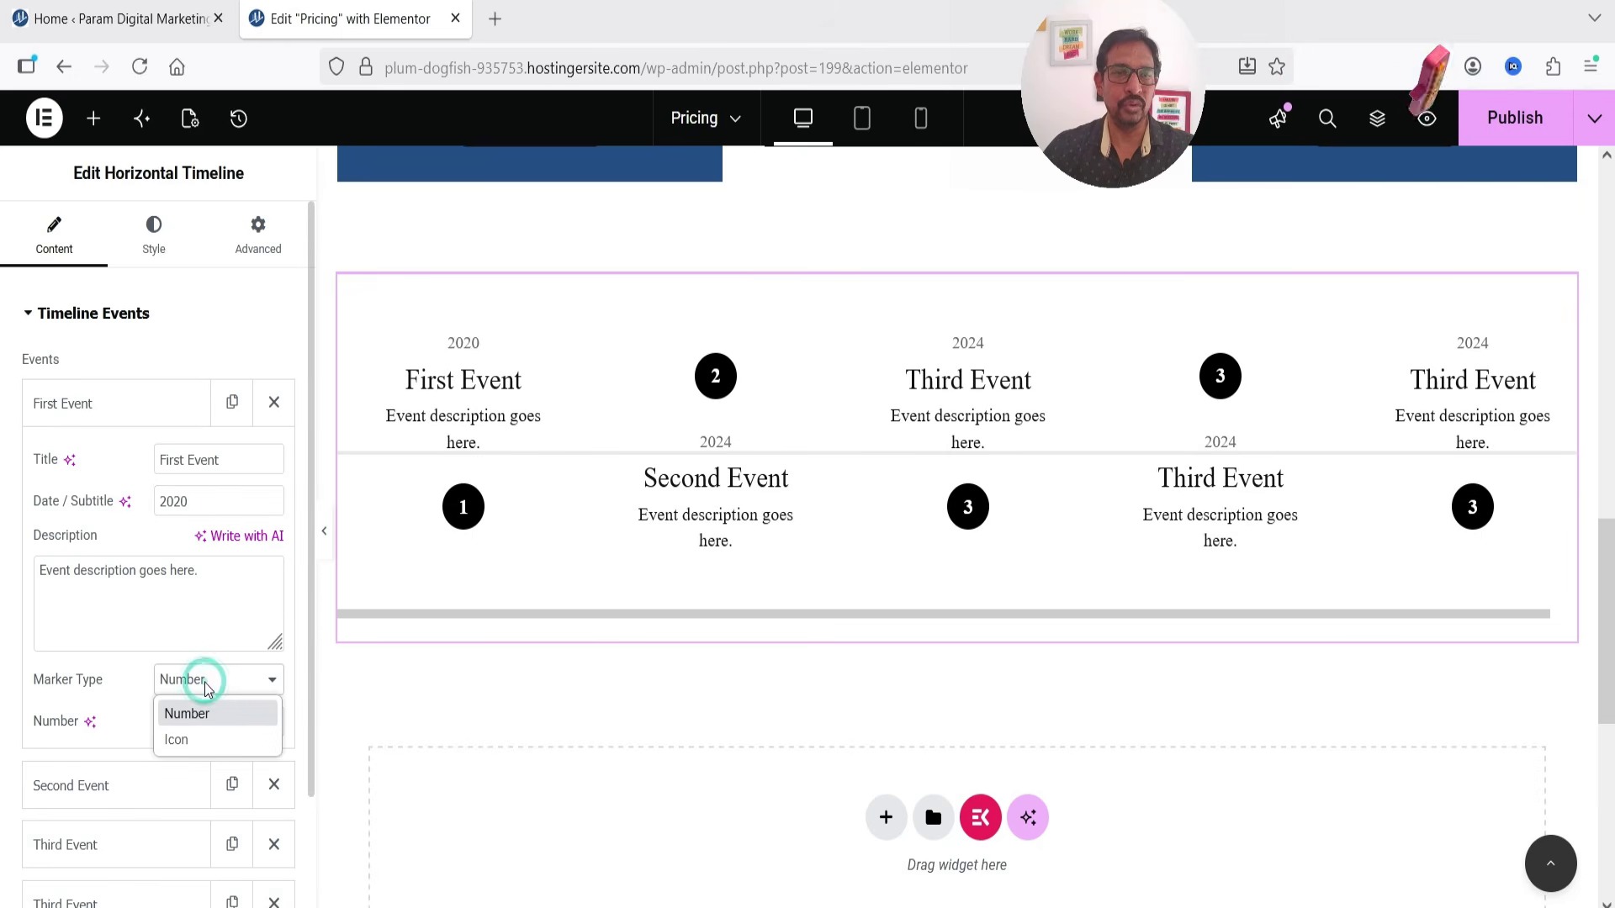
click(210, 741)
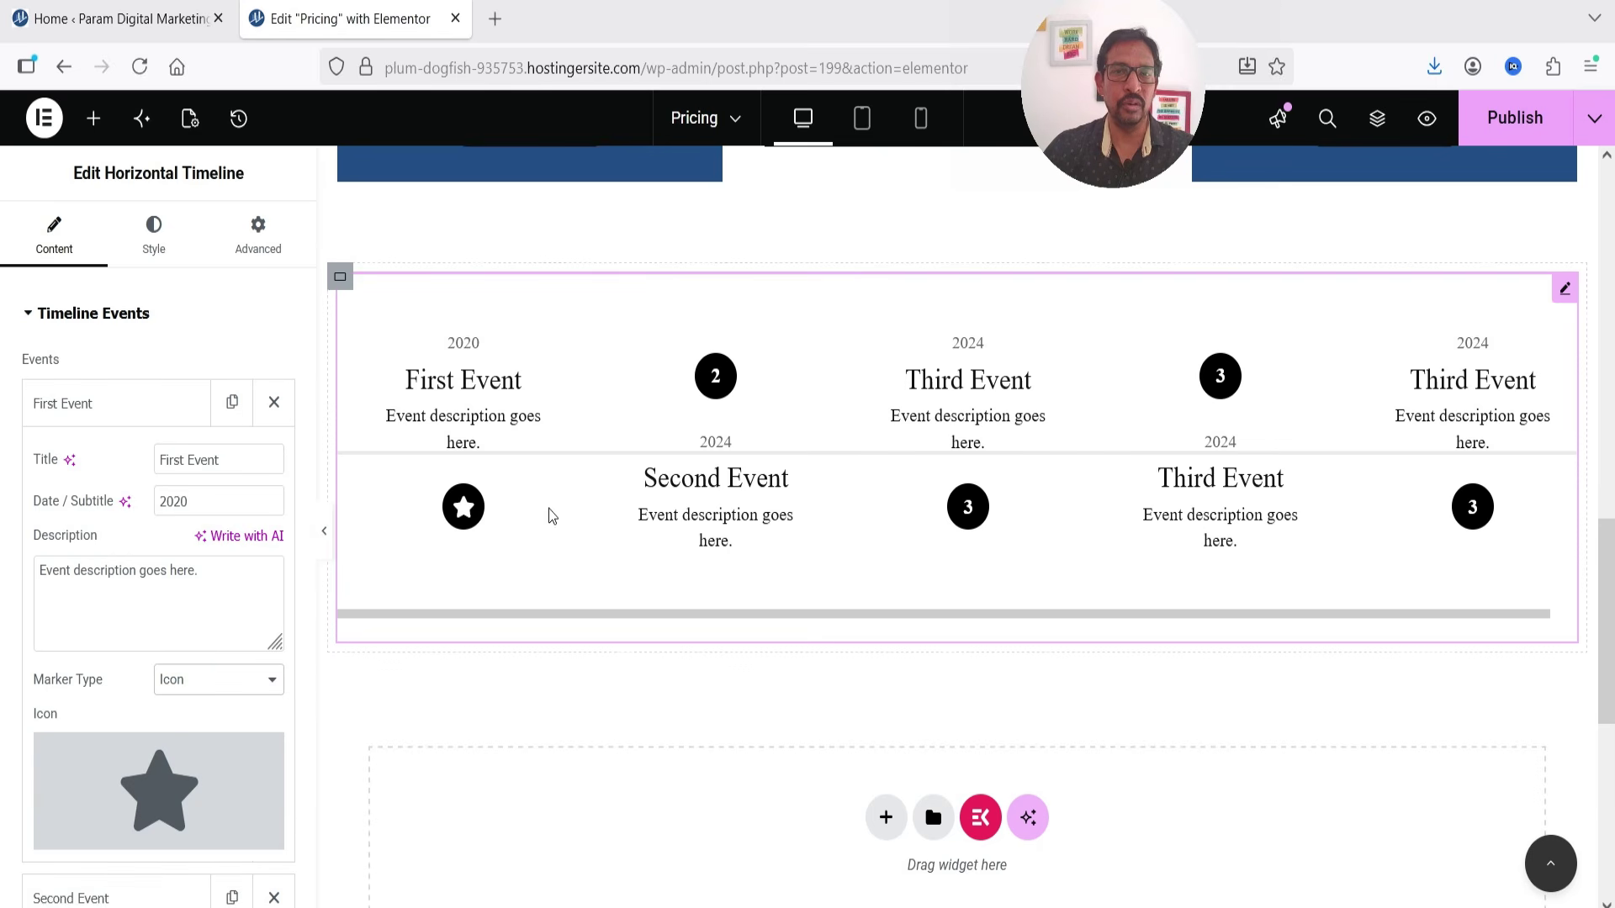
click(221, 679)
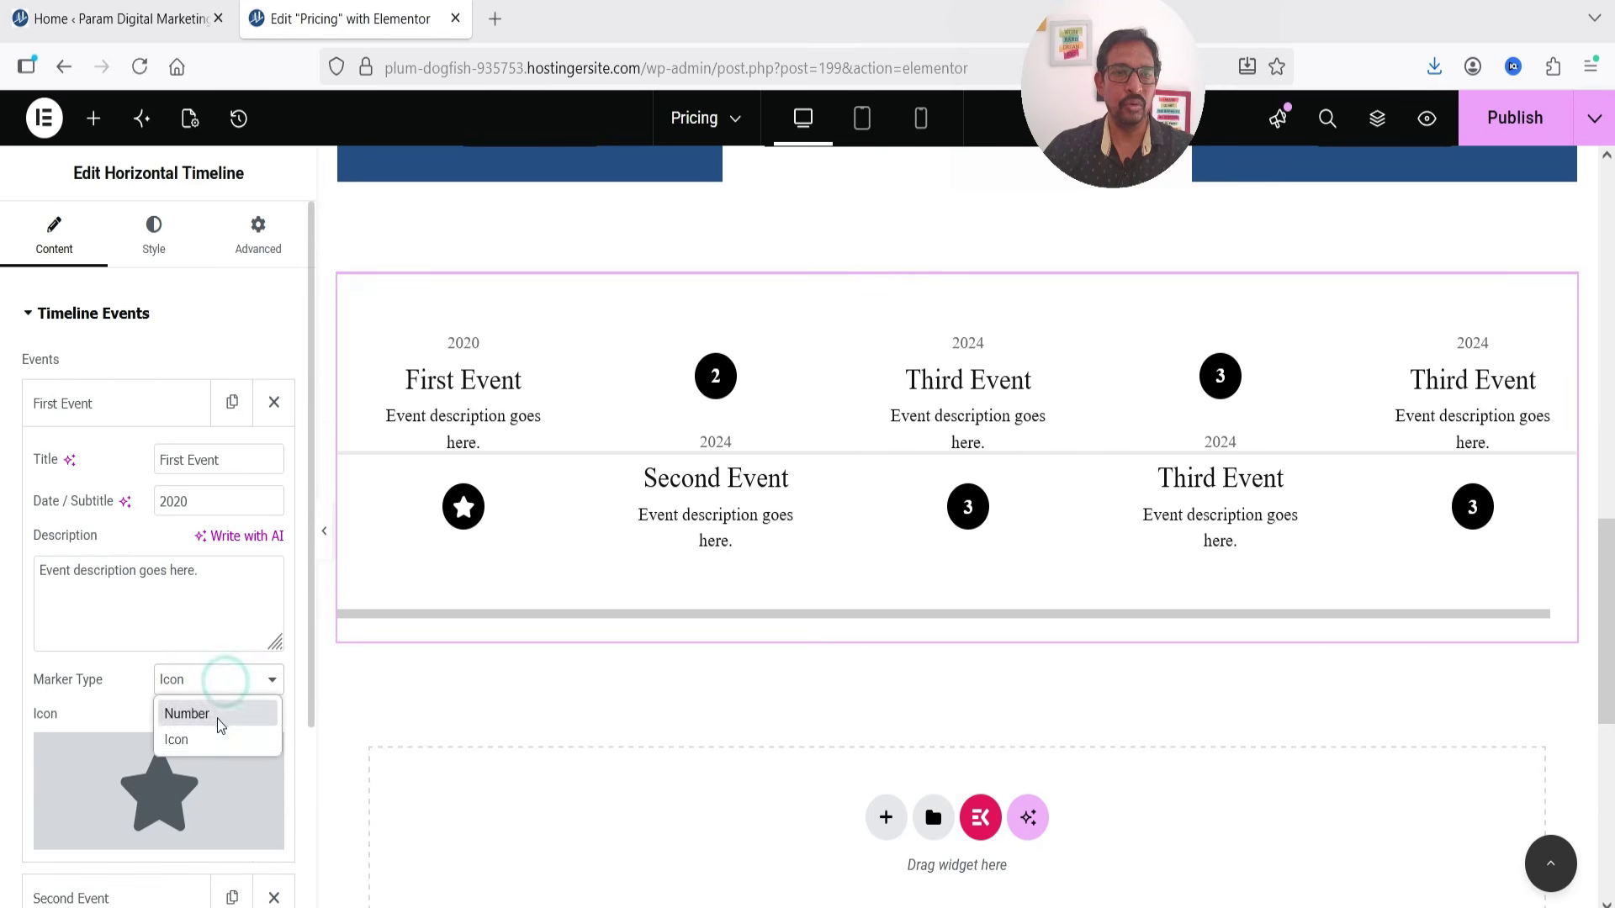
click(218, 717)
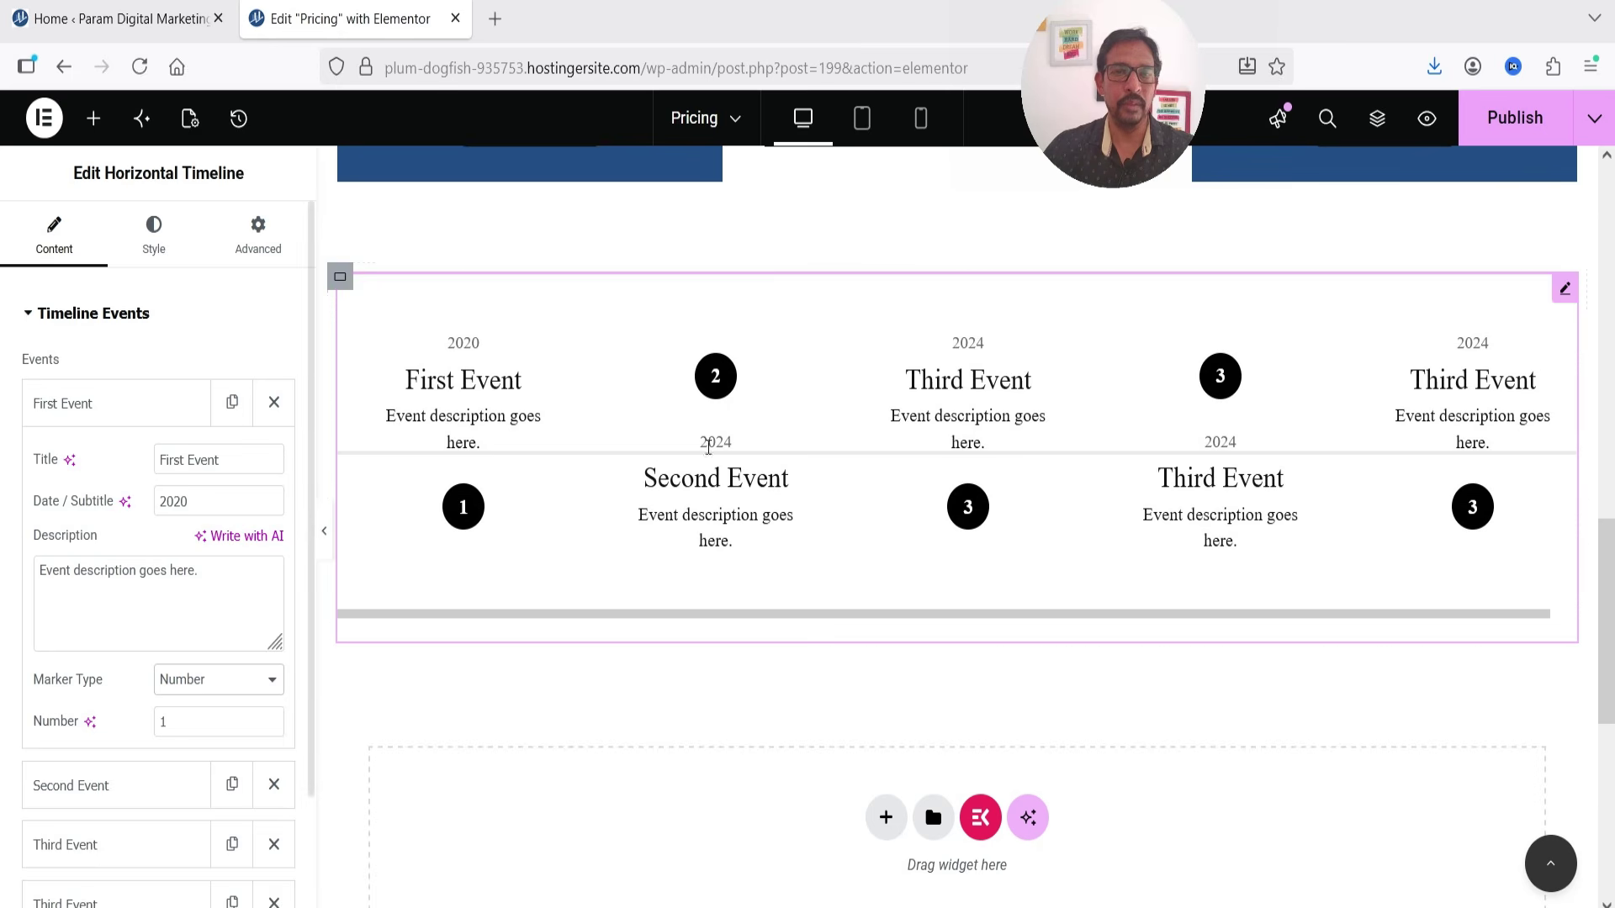
Set the date of the timeline's Second Event to 2021.
scroll(121, 586, down, 2)
click(86, 660)
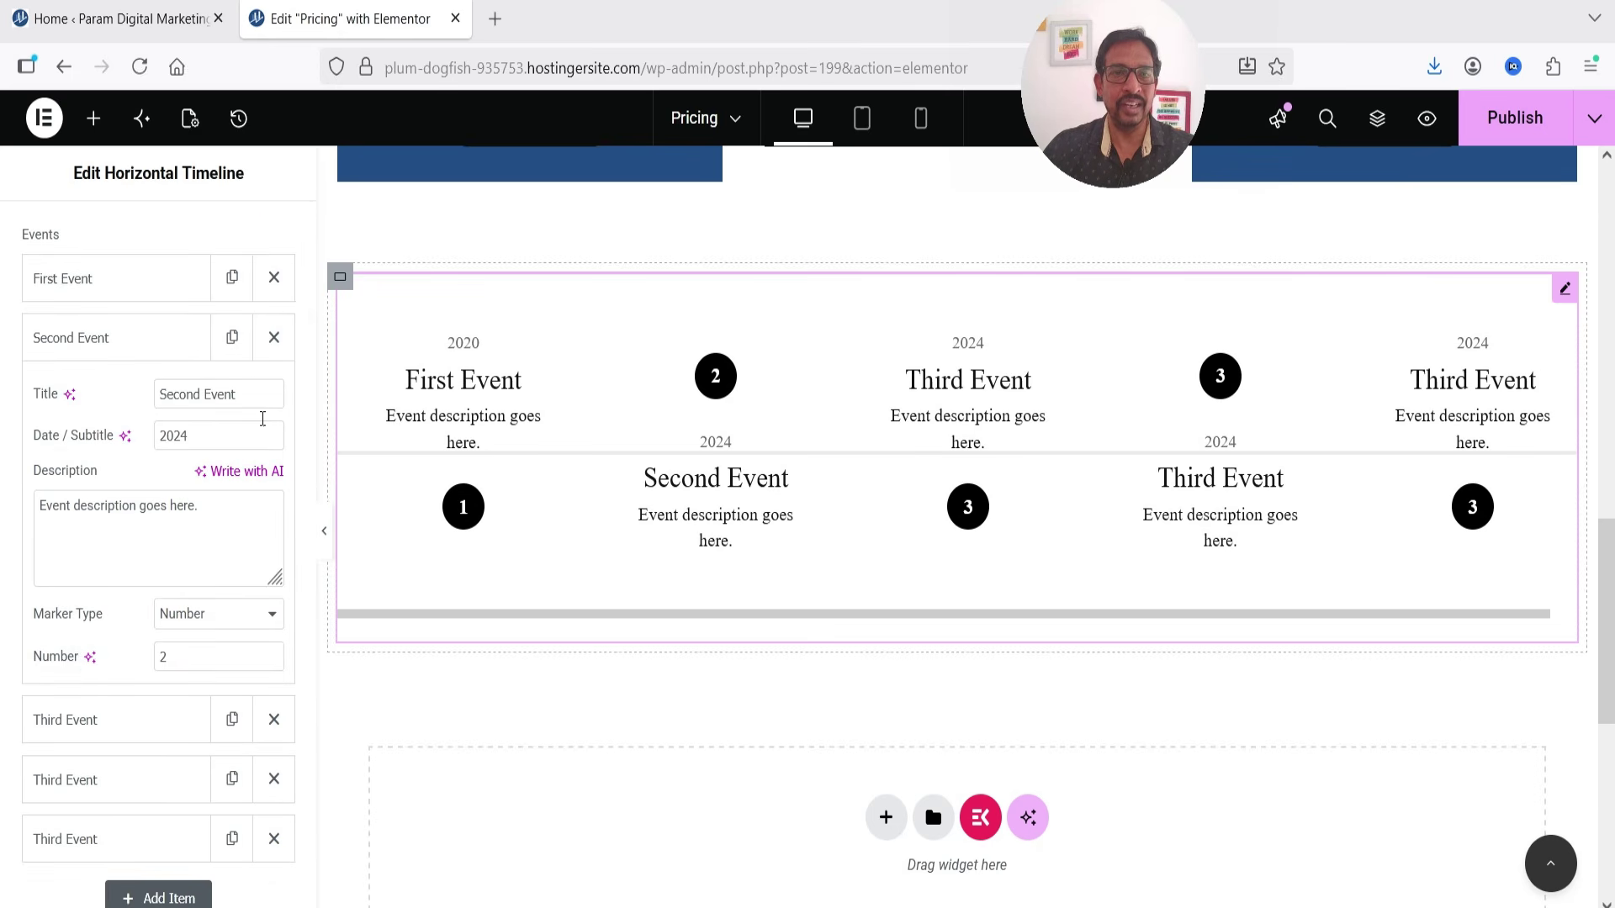
triple_click(90, 514)
drag(180, 438, 204, 443)
text(1)
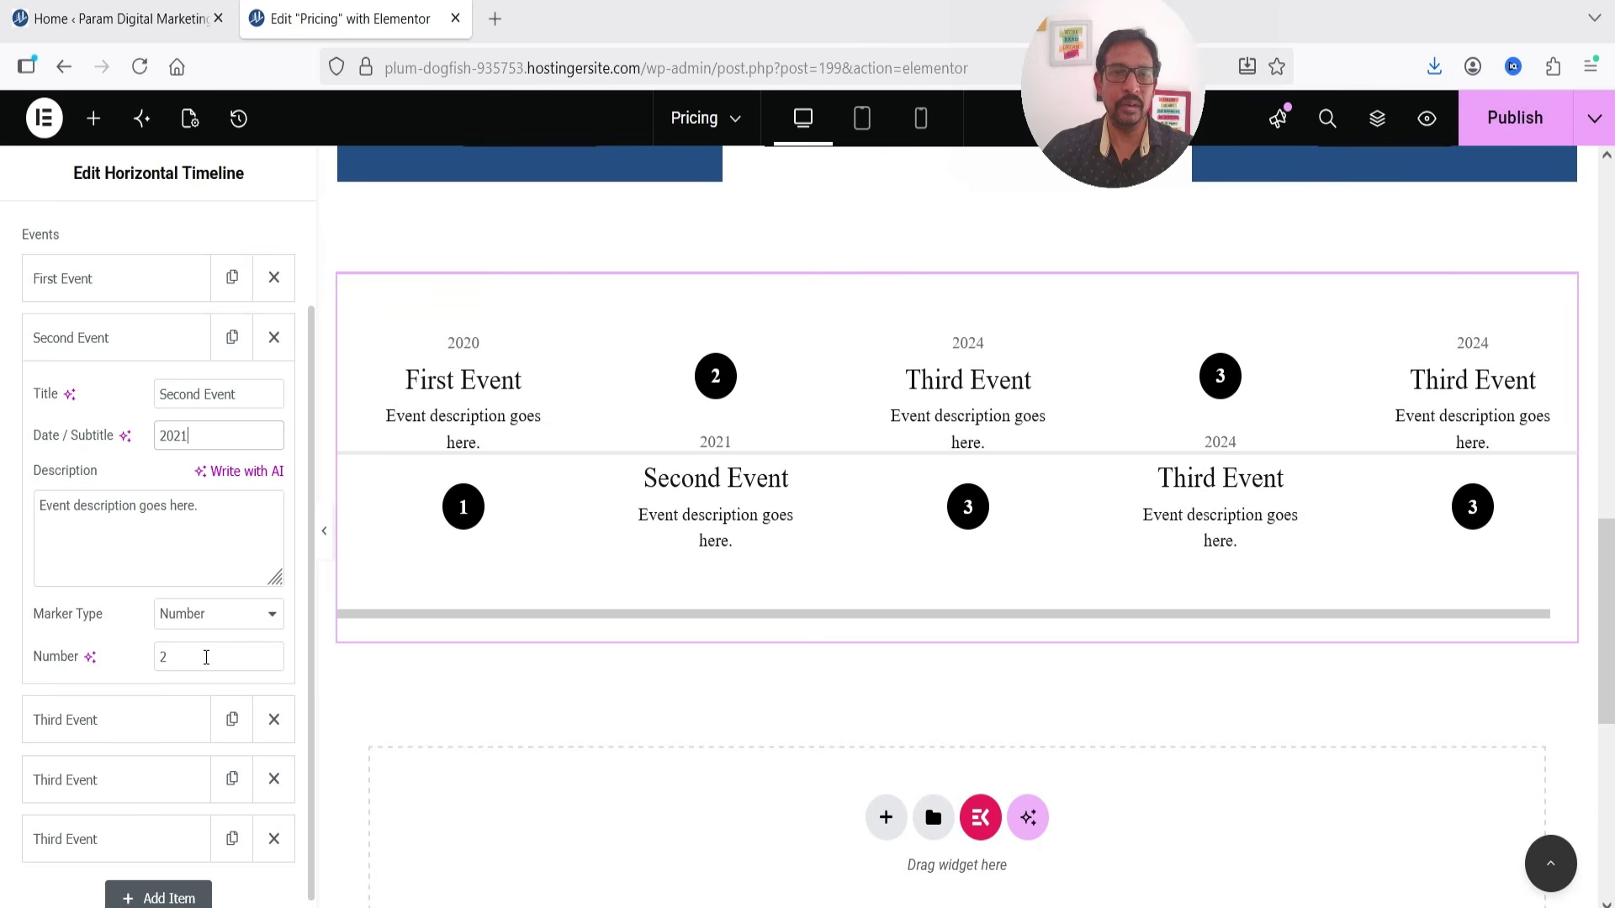
Set the date of the original Third Event in the timeline to 2022.
click(115, 720)
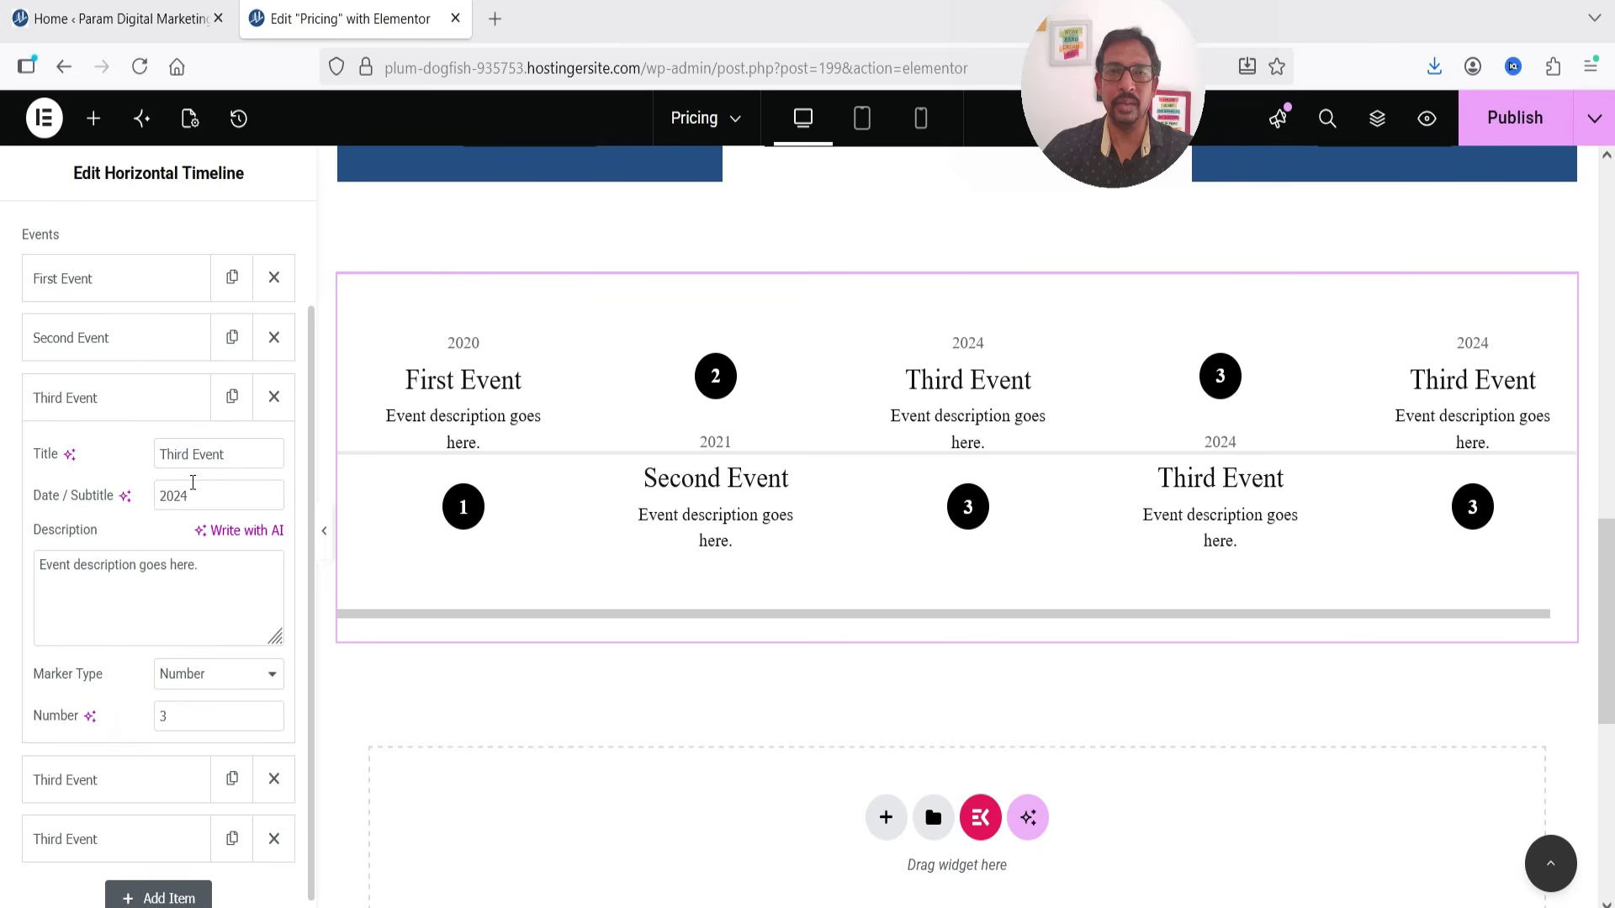
drag(180, 498, 189, 497)
text(2)
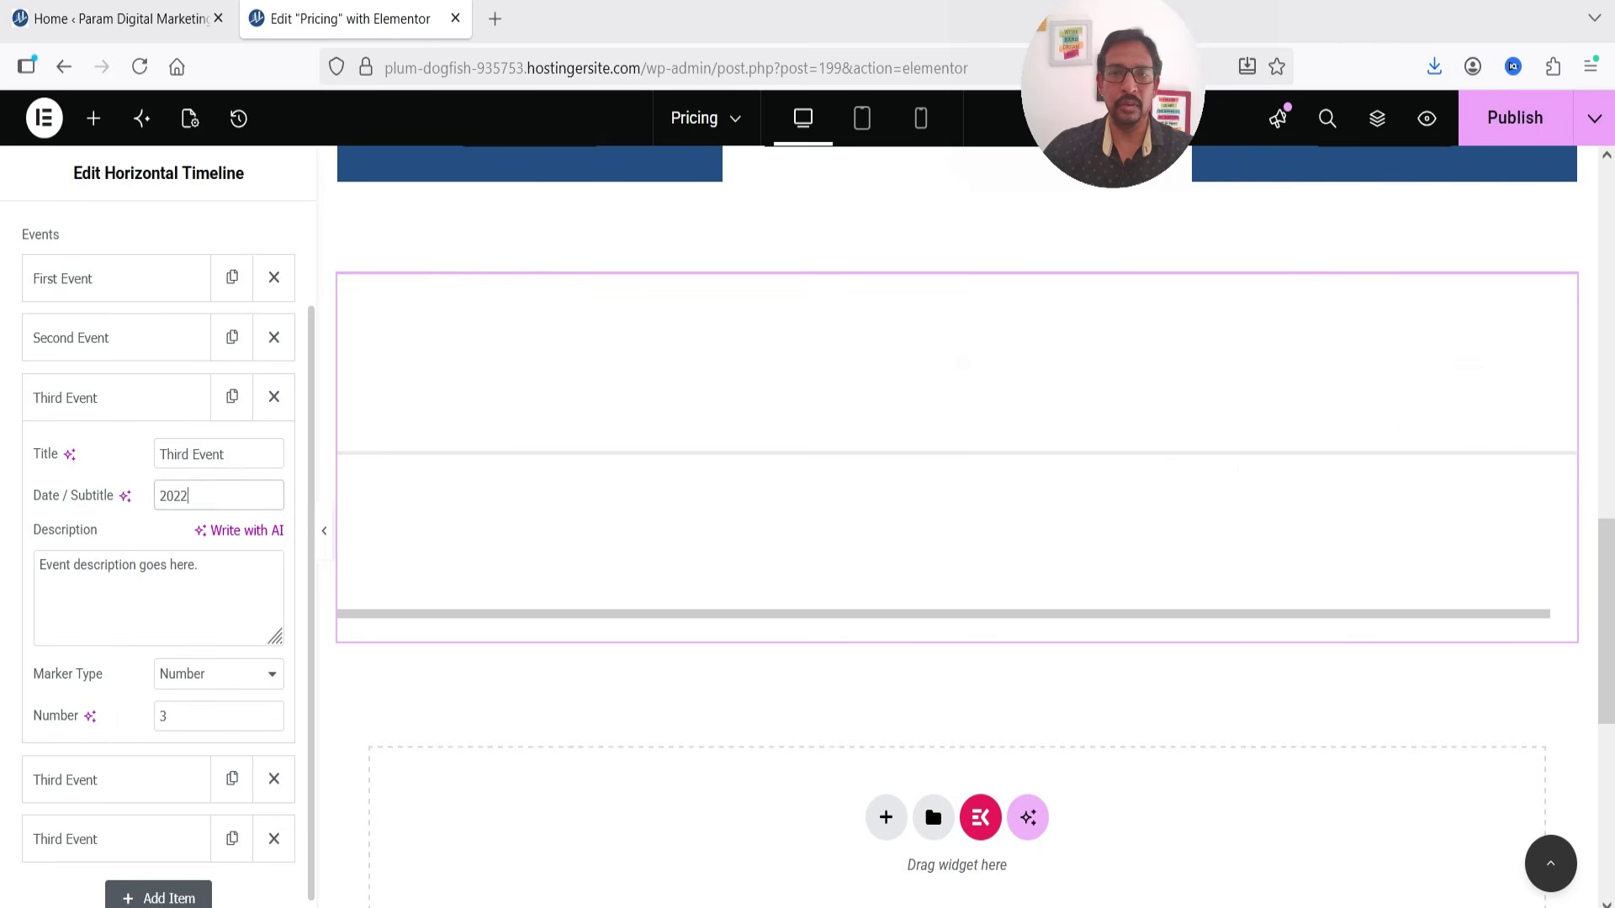
Retitle the first duplicated Third Event as Fourth Event, with date 2023 and marker number 4.
scroll(184, 569, down, 1)
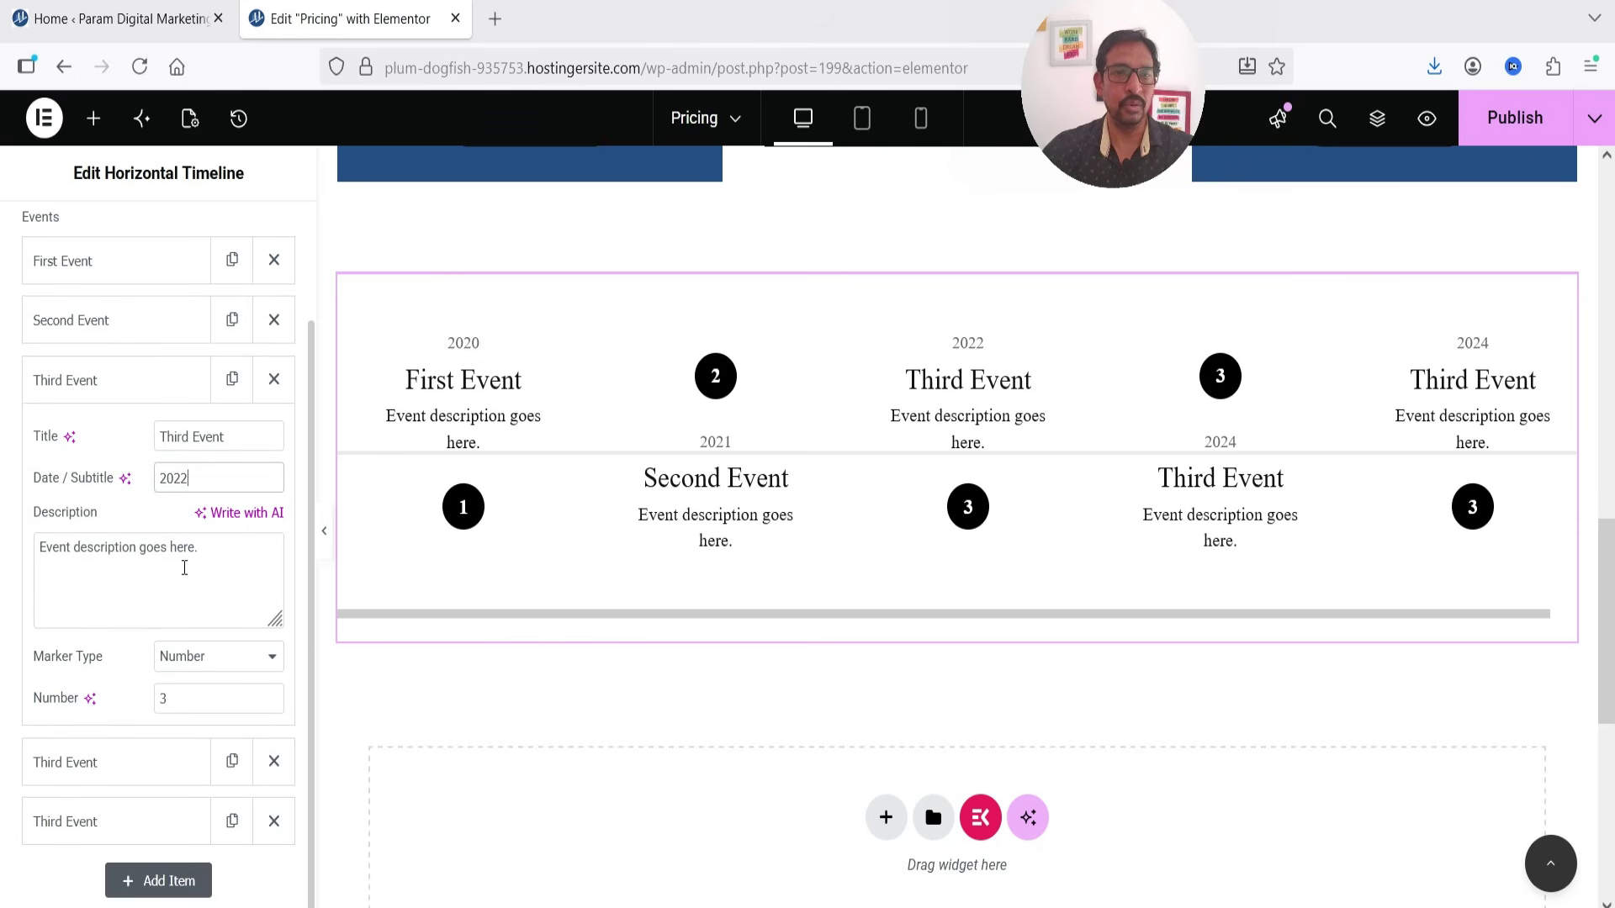
click(81, 763)
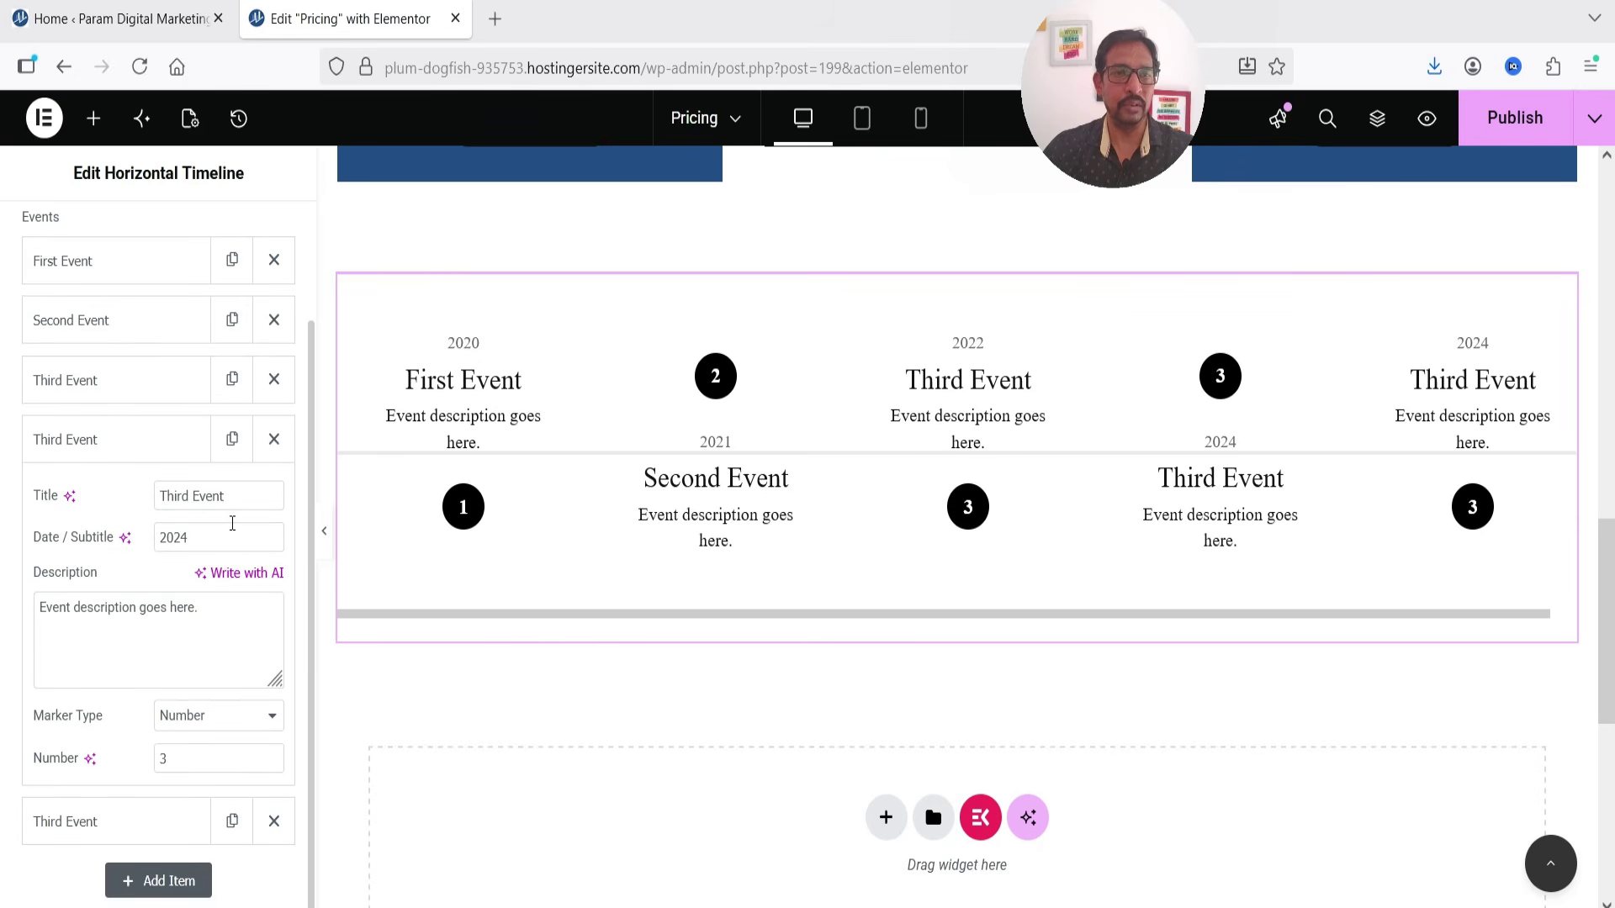
double_click(191, 495)
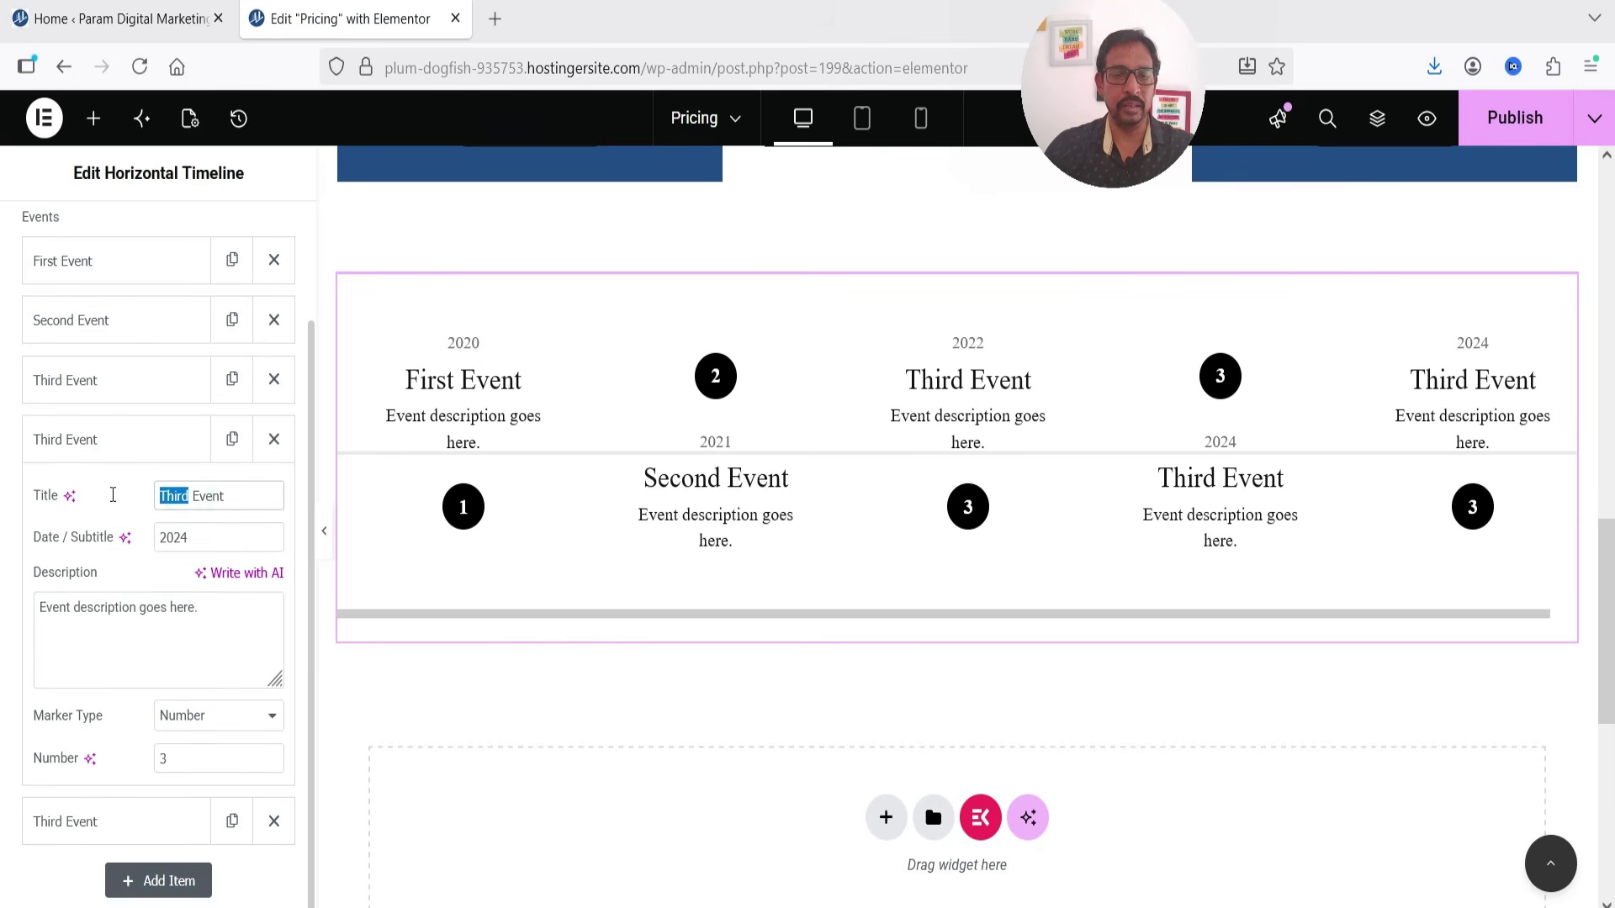
text(Fou)
text(rth)
click(216, 537)
key(BackSpace)
text(3)
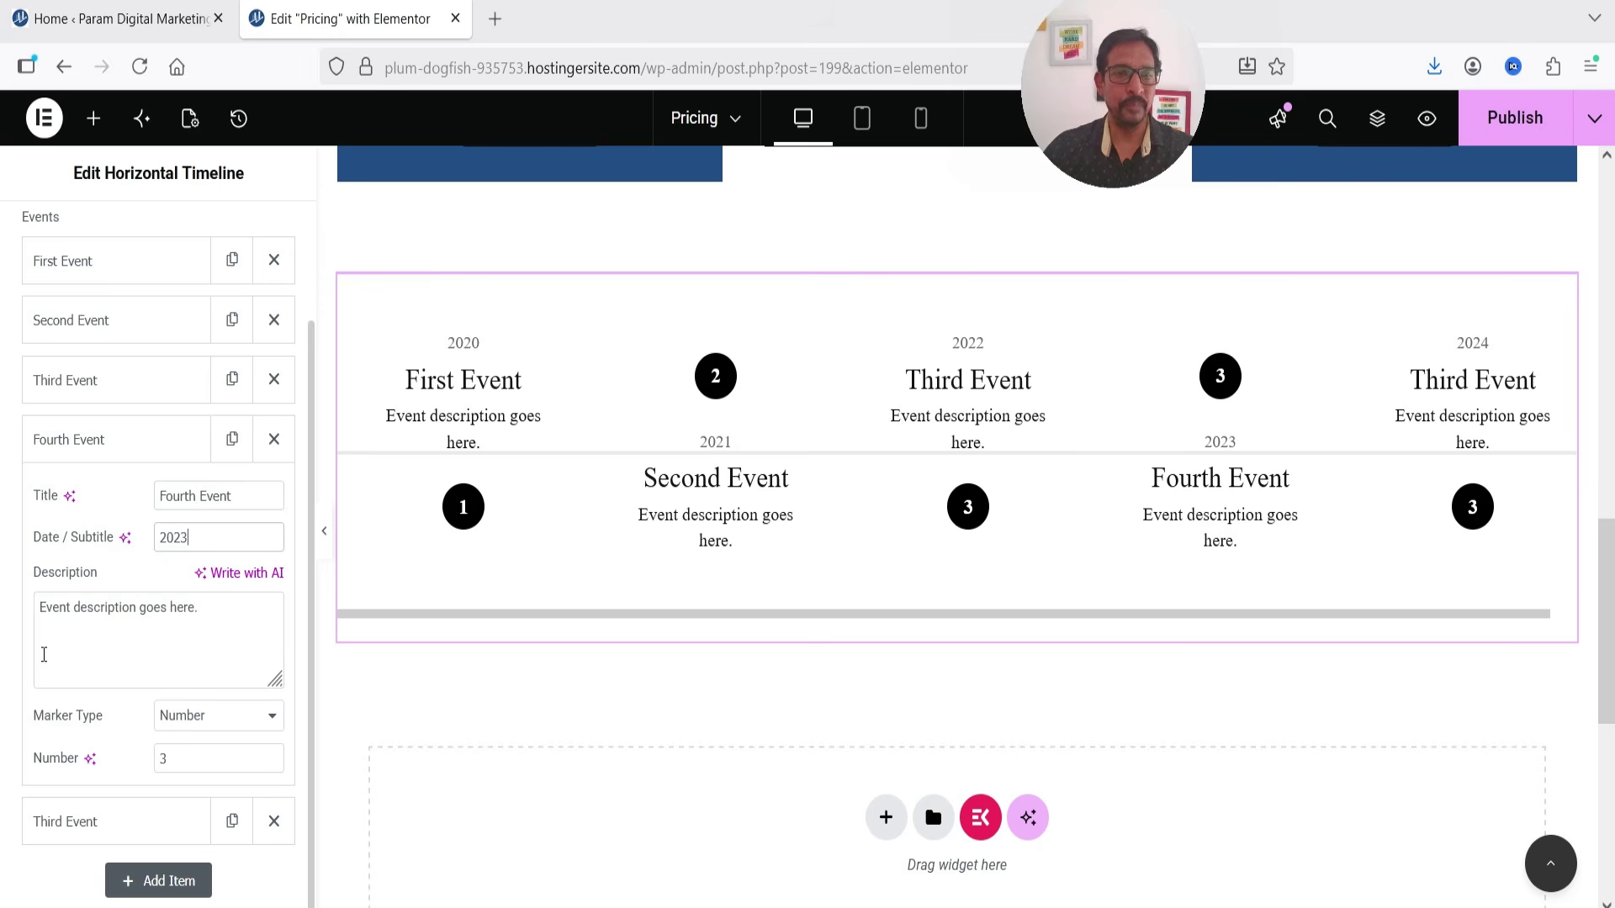
double_click(179, 768)
text(4)
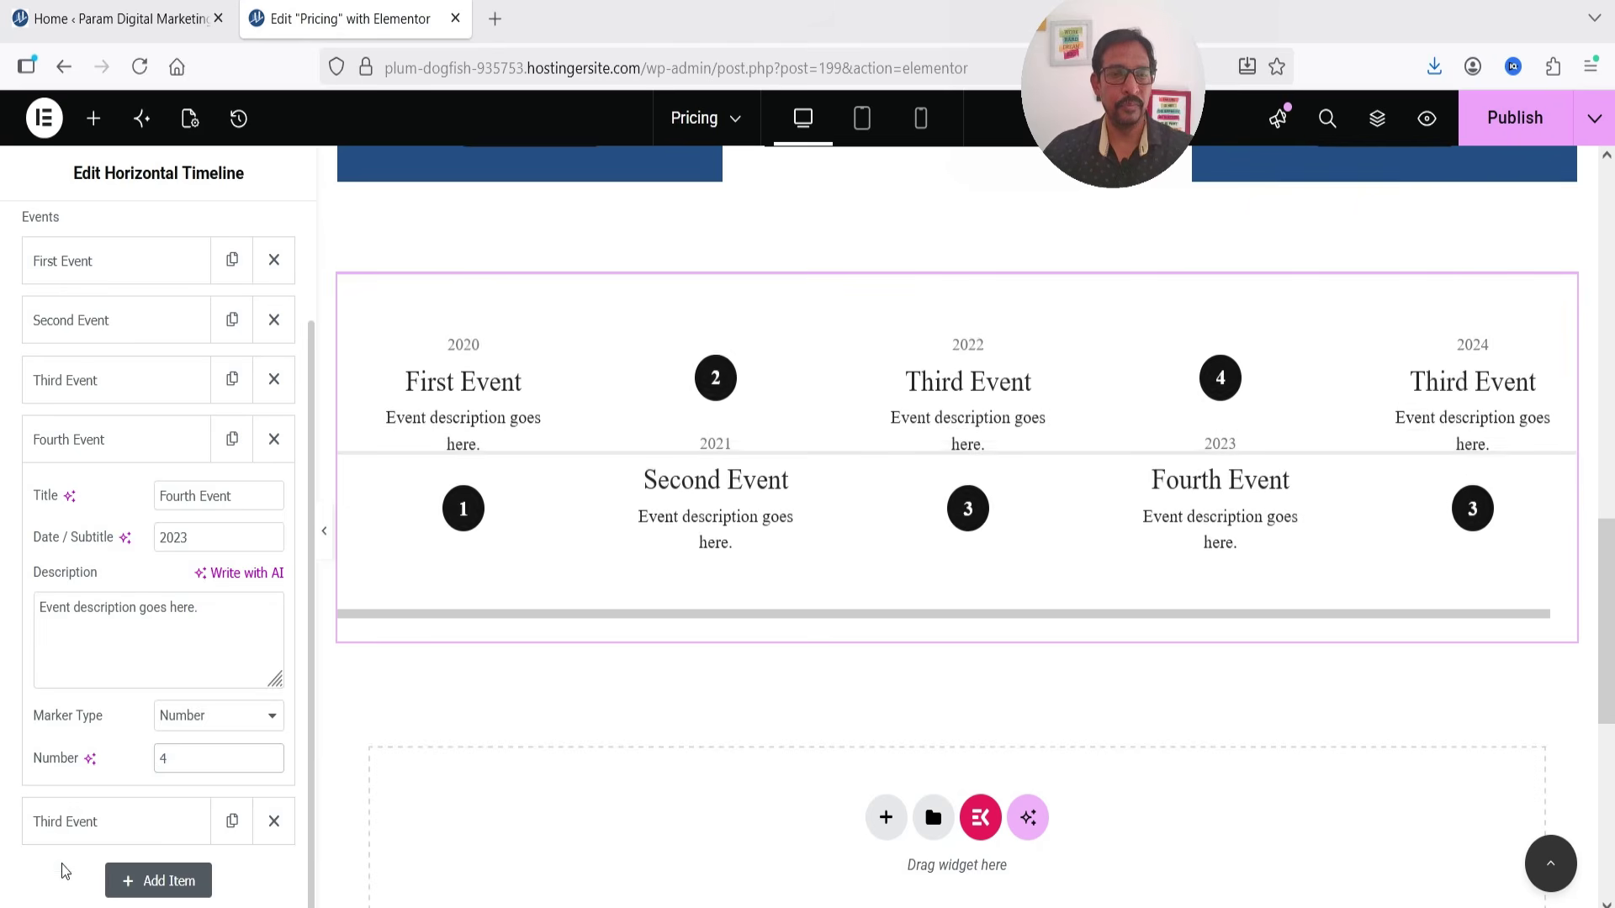
Retitle the last timeline item as Fifth Event and set its marker number to 5, keeping its date.
click(68, 833)
double_click(188, 555)
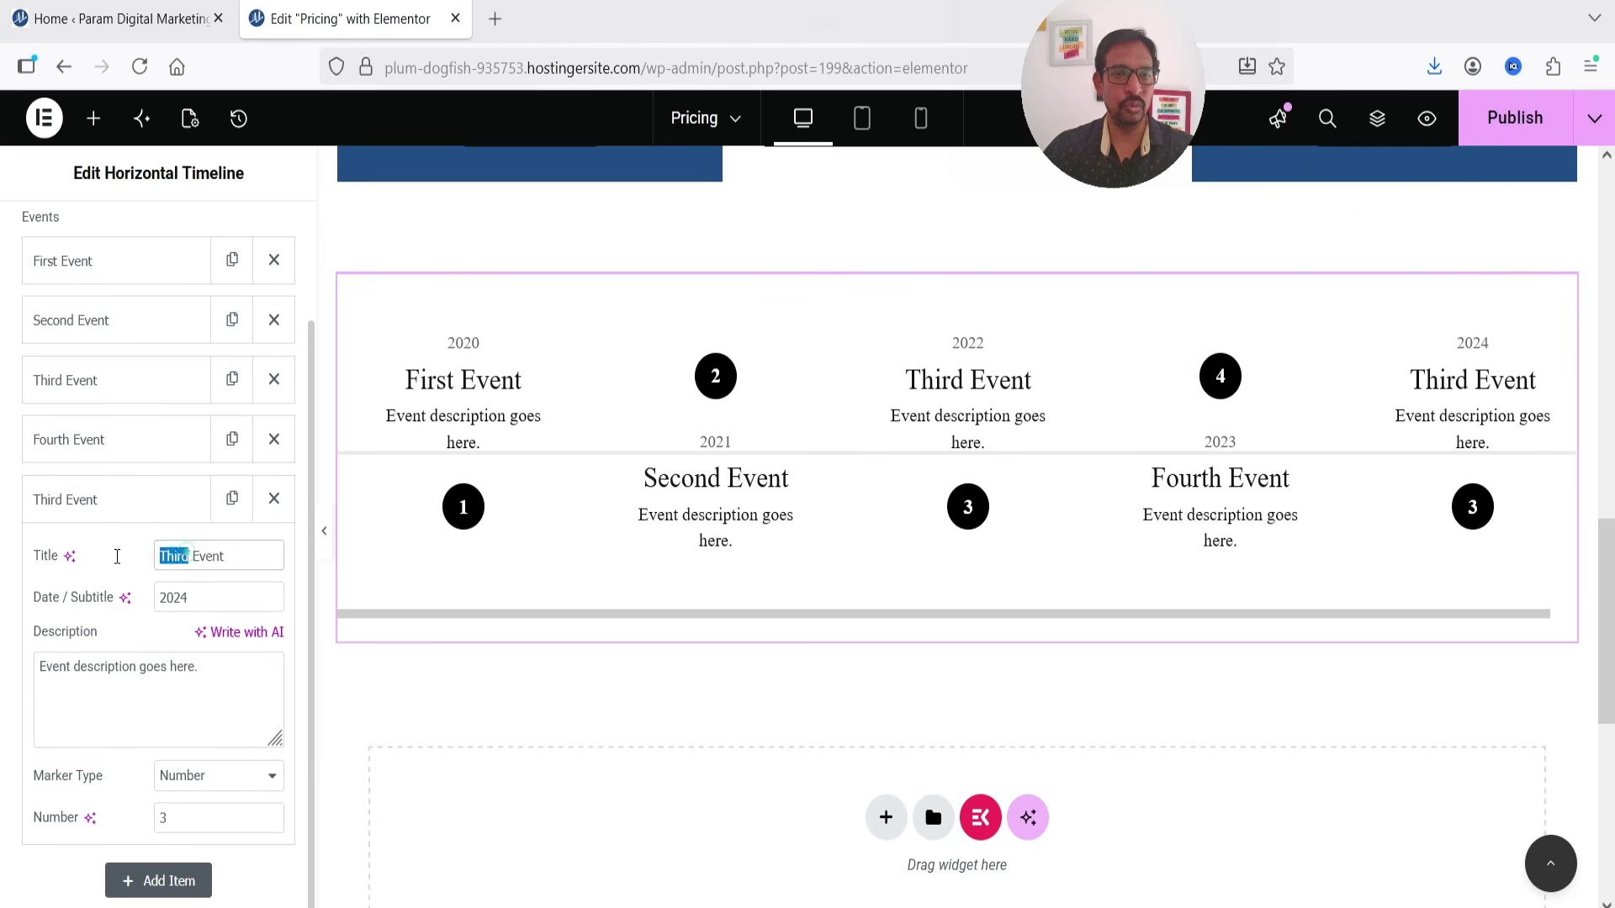
text(Fifth)
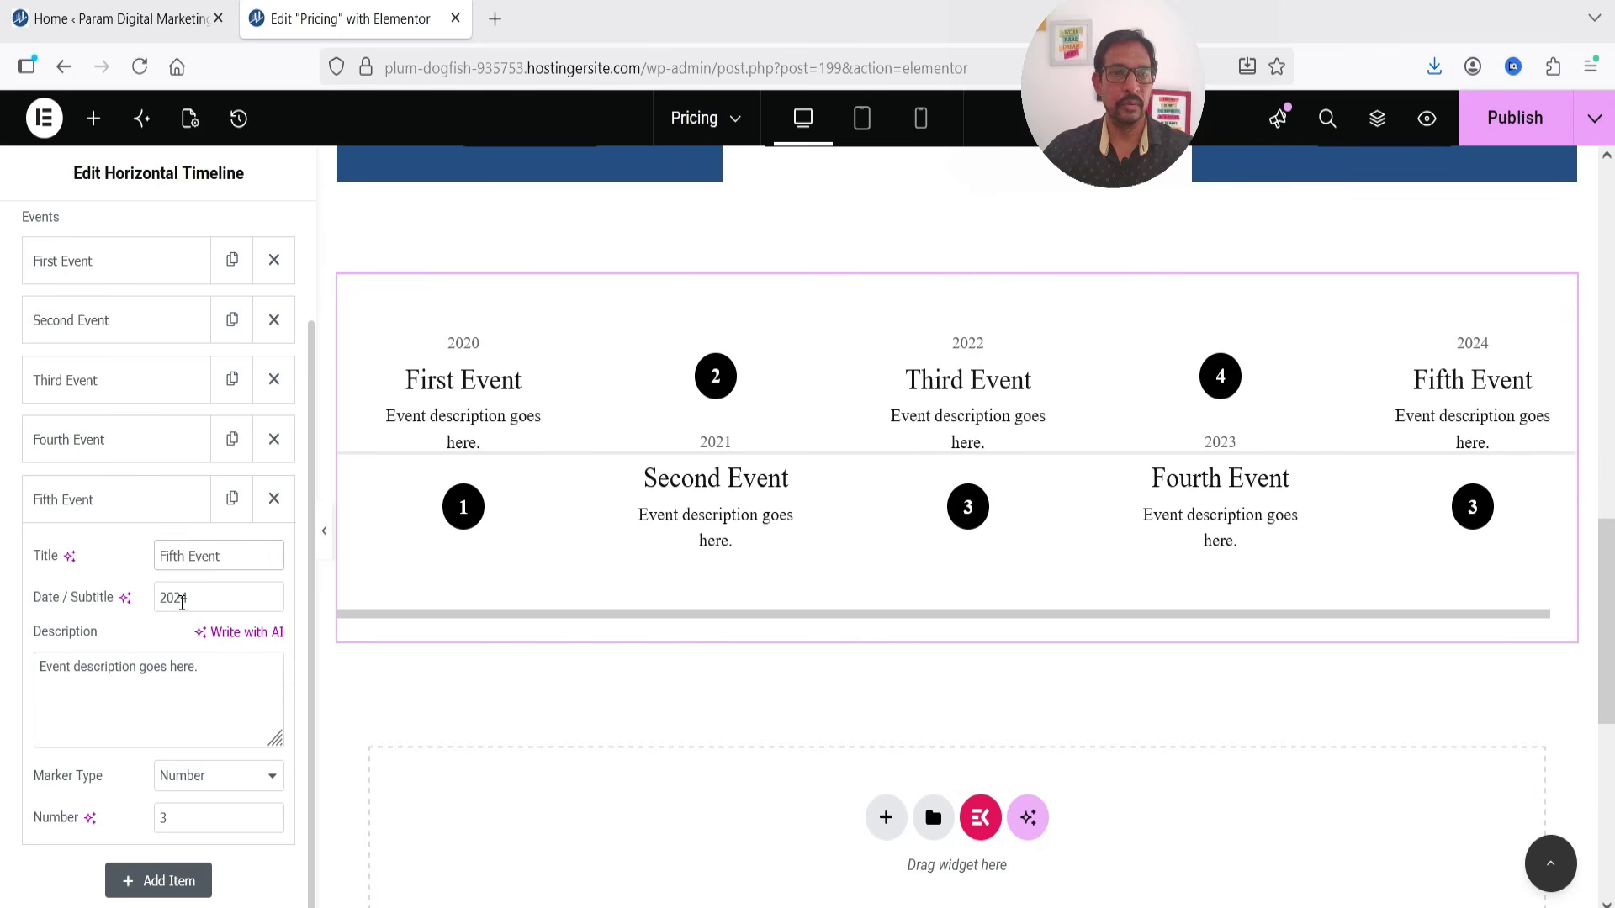
drag(182, 602, 213, 601)
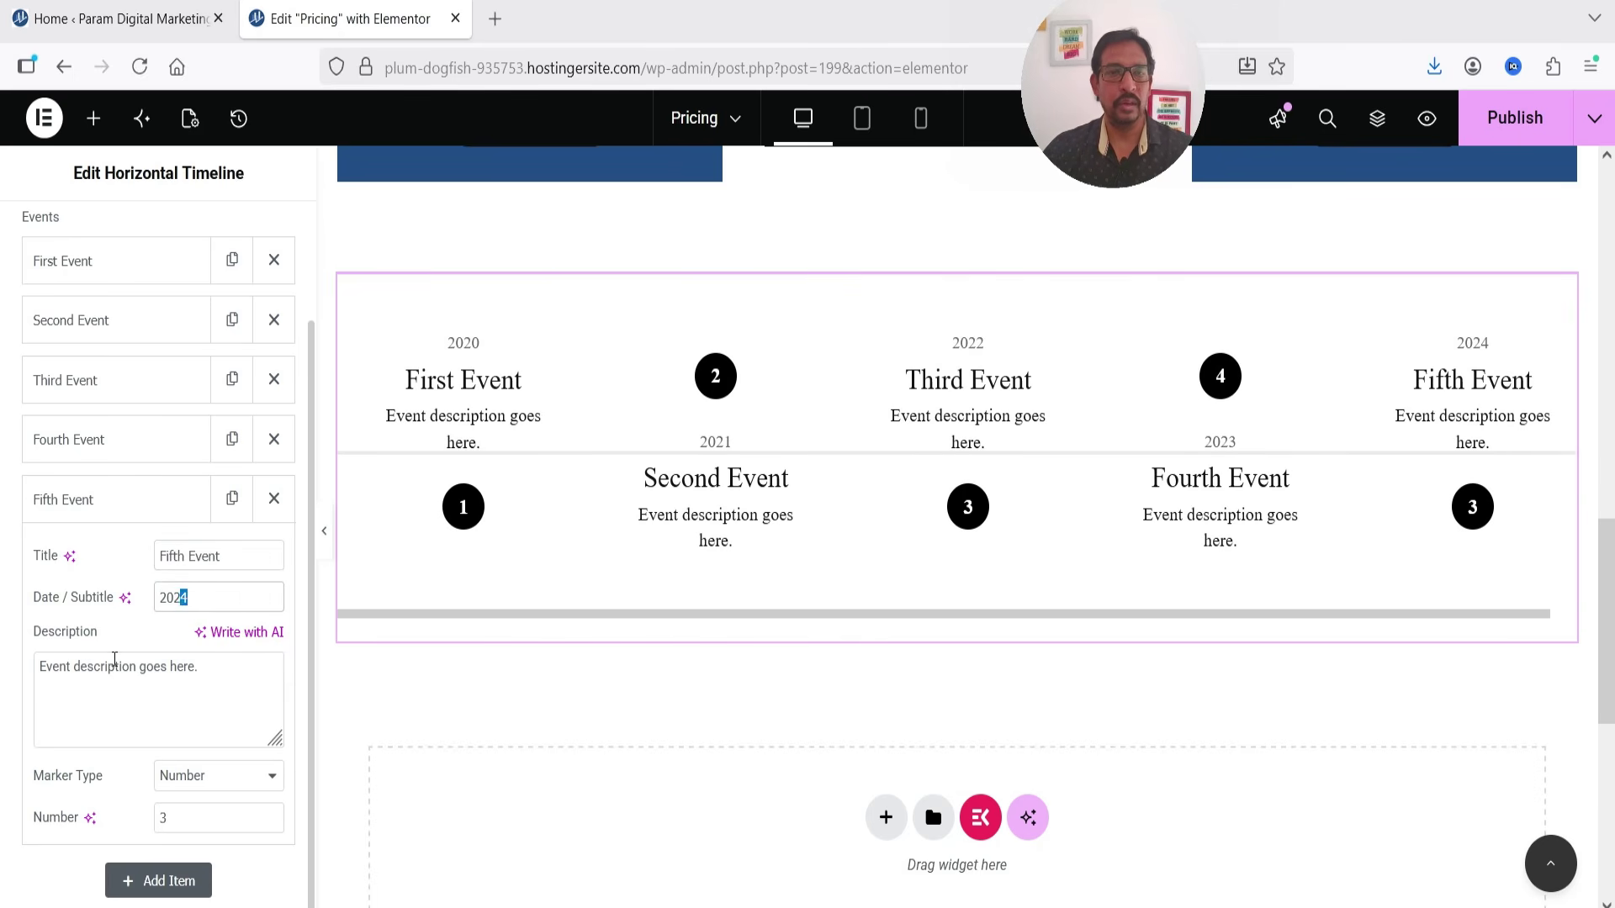
drag(204, 822, 35, 841)
text(5)
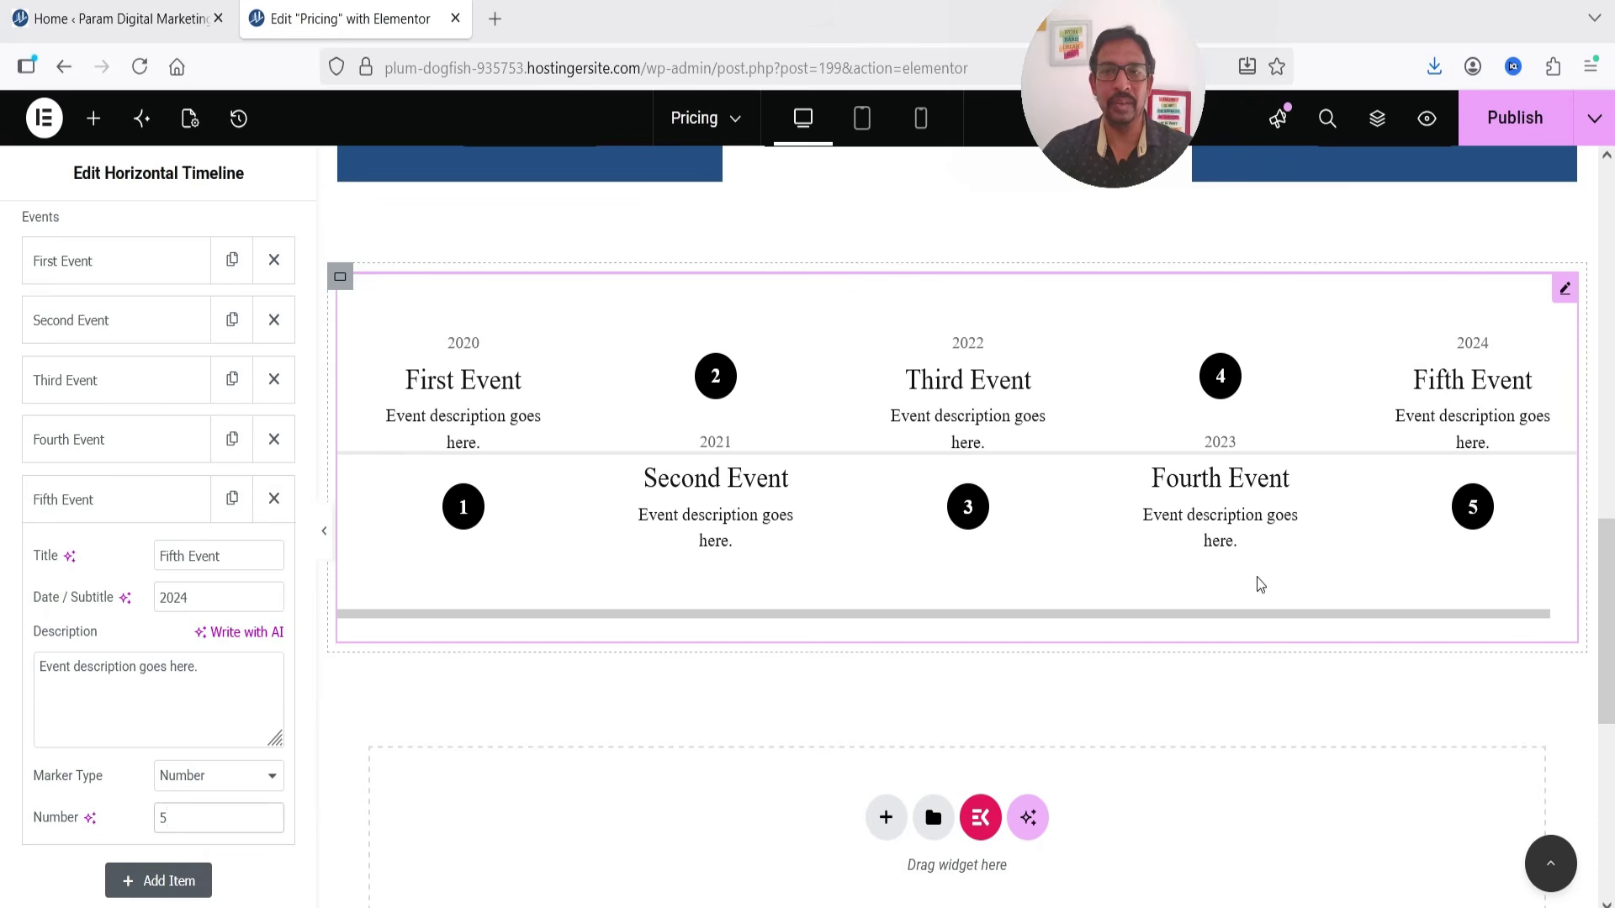
drag(1225, 620, 1357, 623)
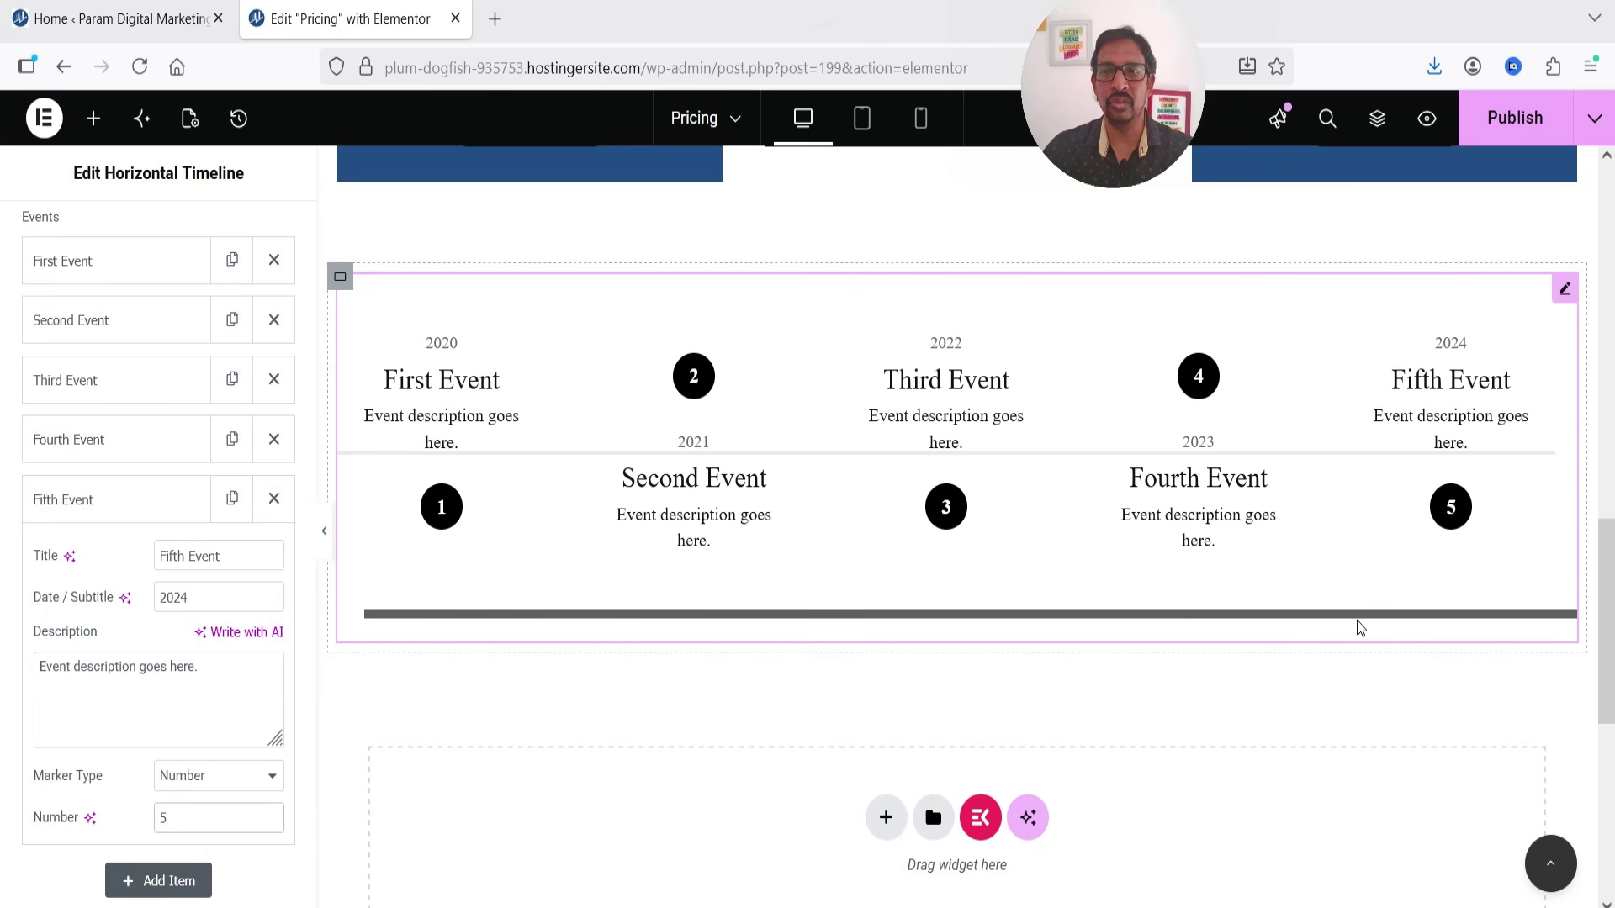
Set the timeline's line color to the Primary global color.
scroll(148, 336, up, 2)
click(154, 234)
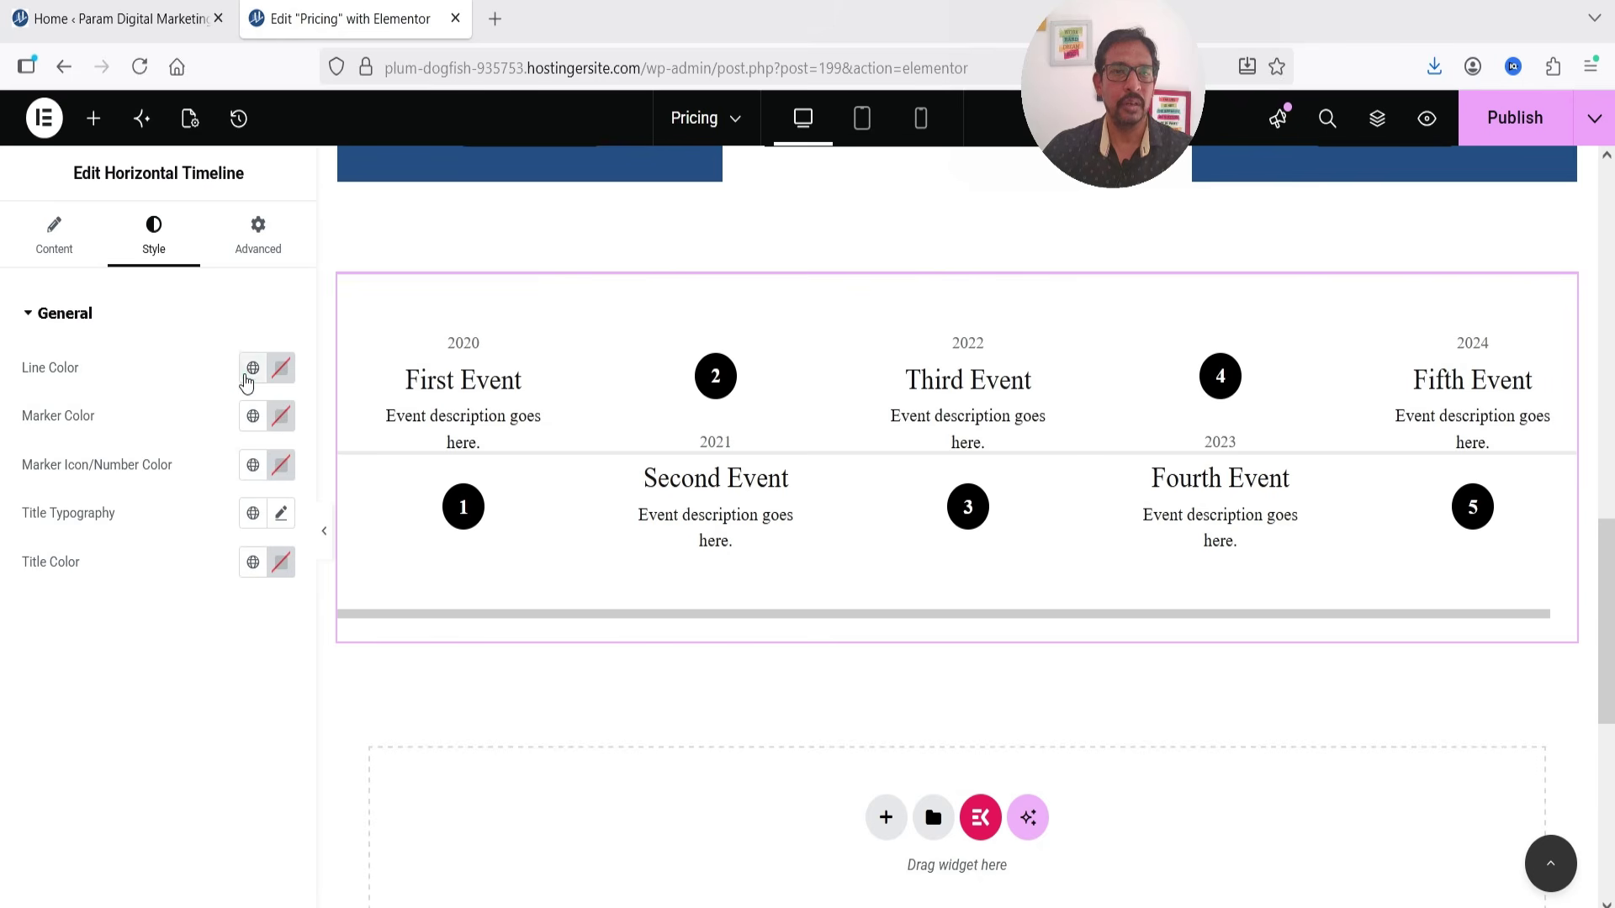
click(252, 367)
click(133, 486)
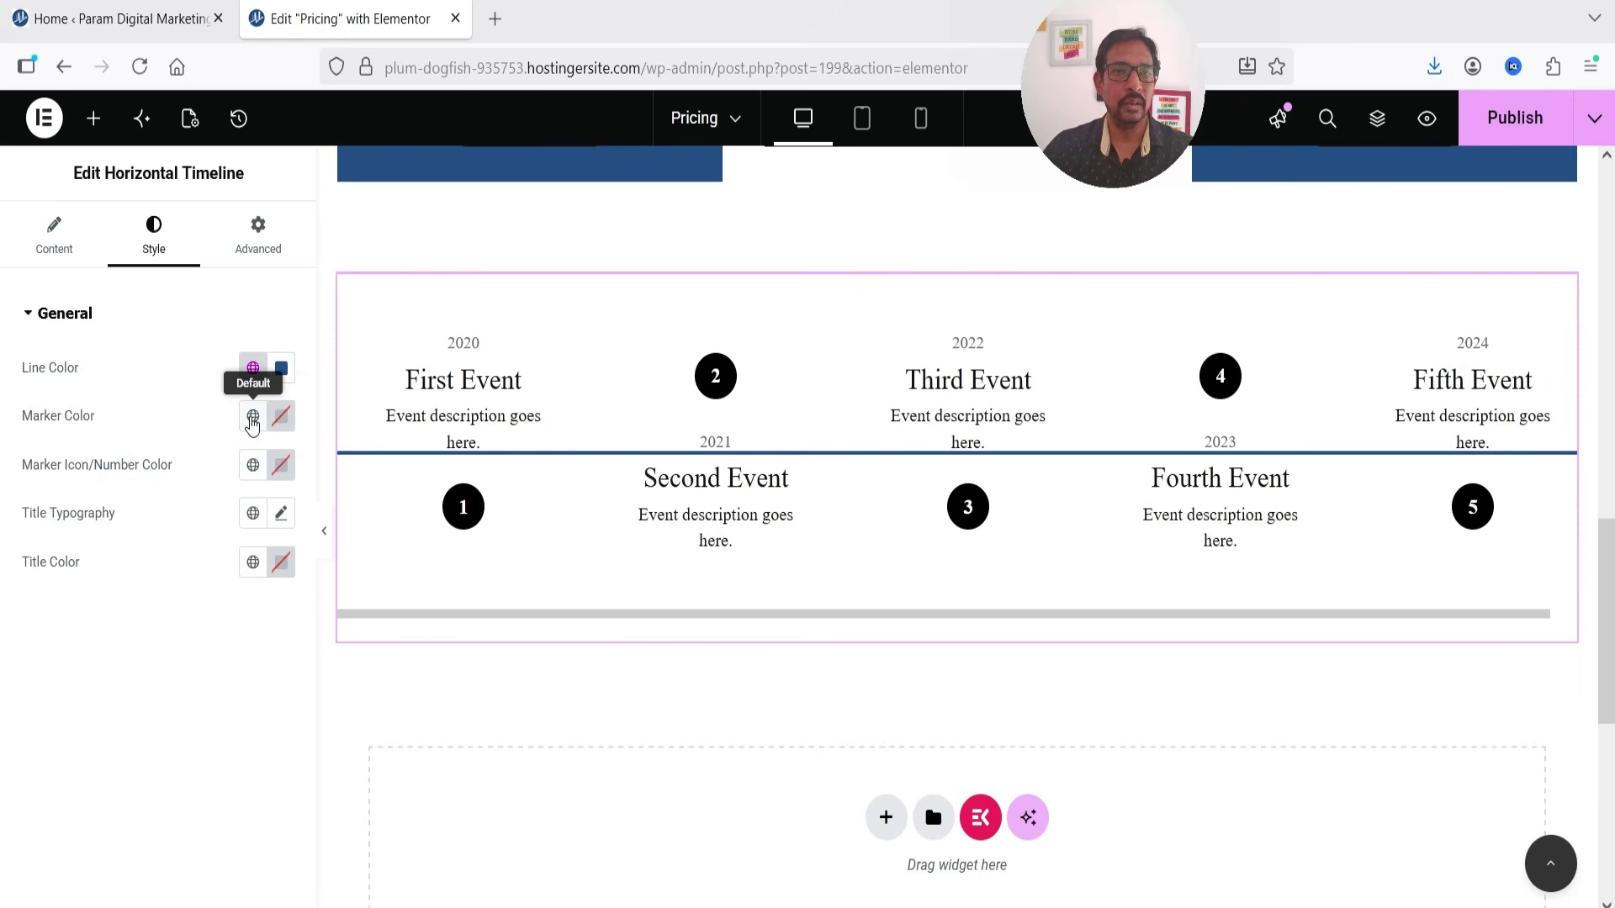
Set the timeline's marker color to a custom dark red, #B51212.
click(252, 415)
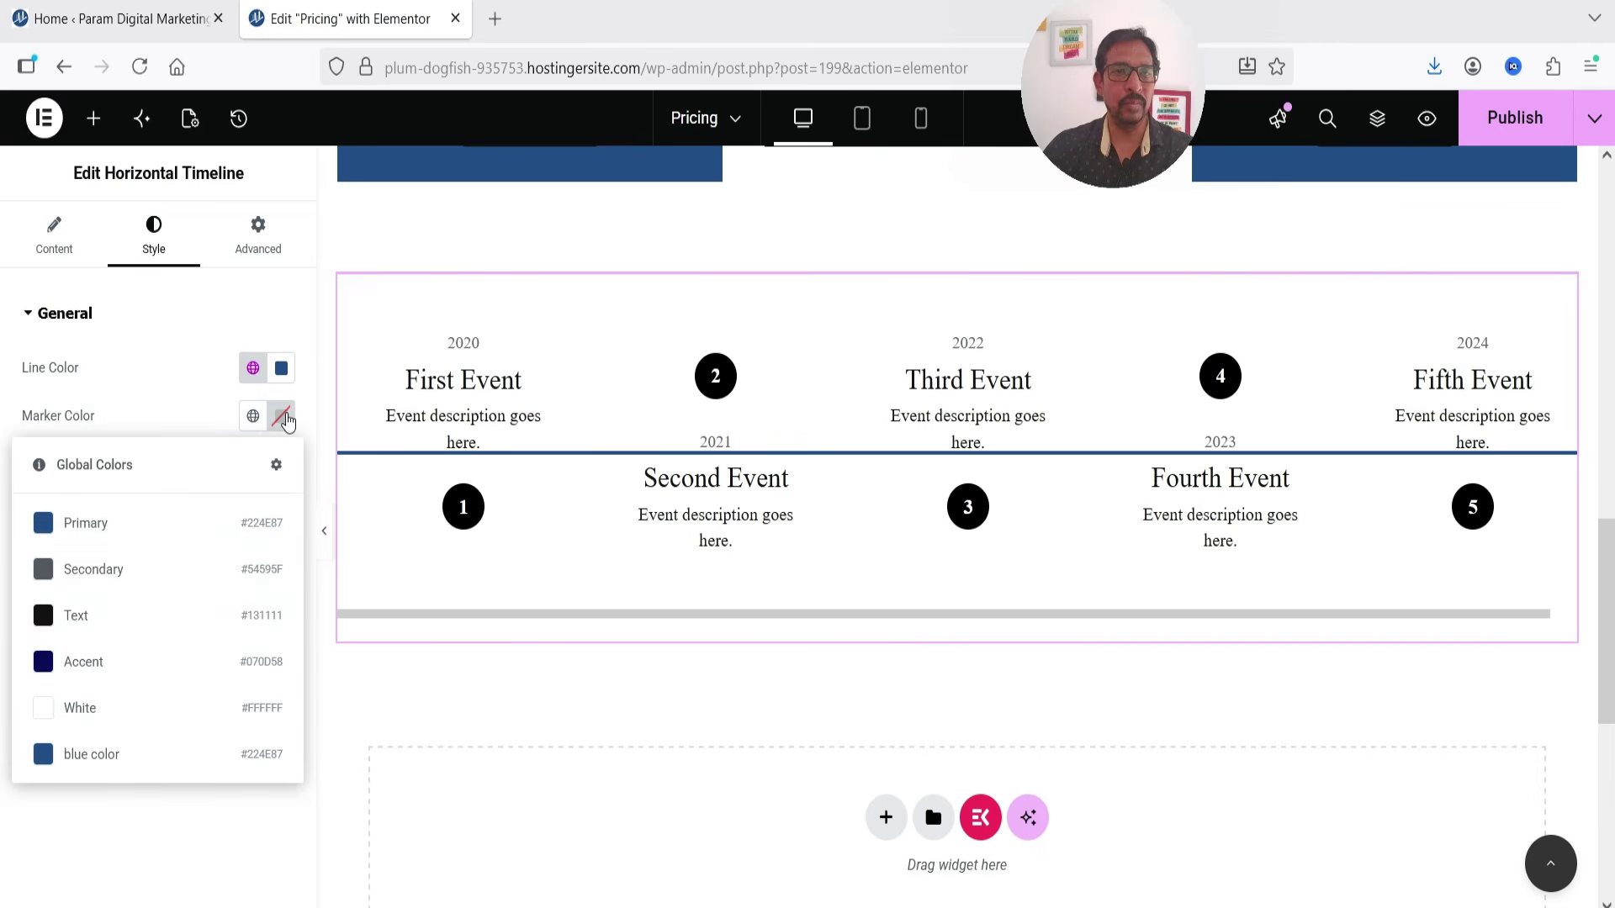
click(284, 417)
click(376, 560)
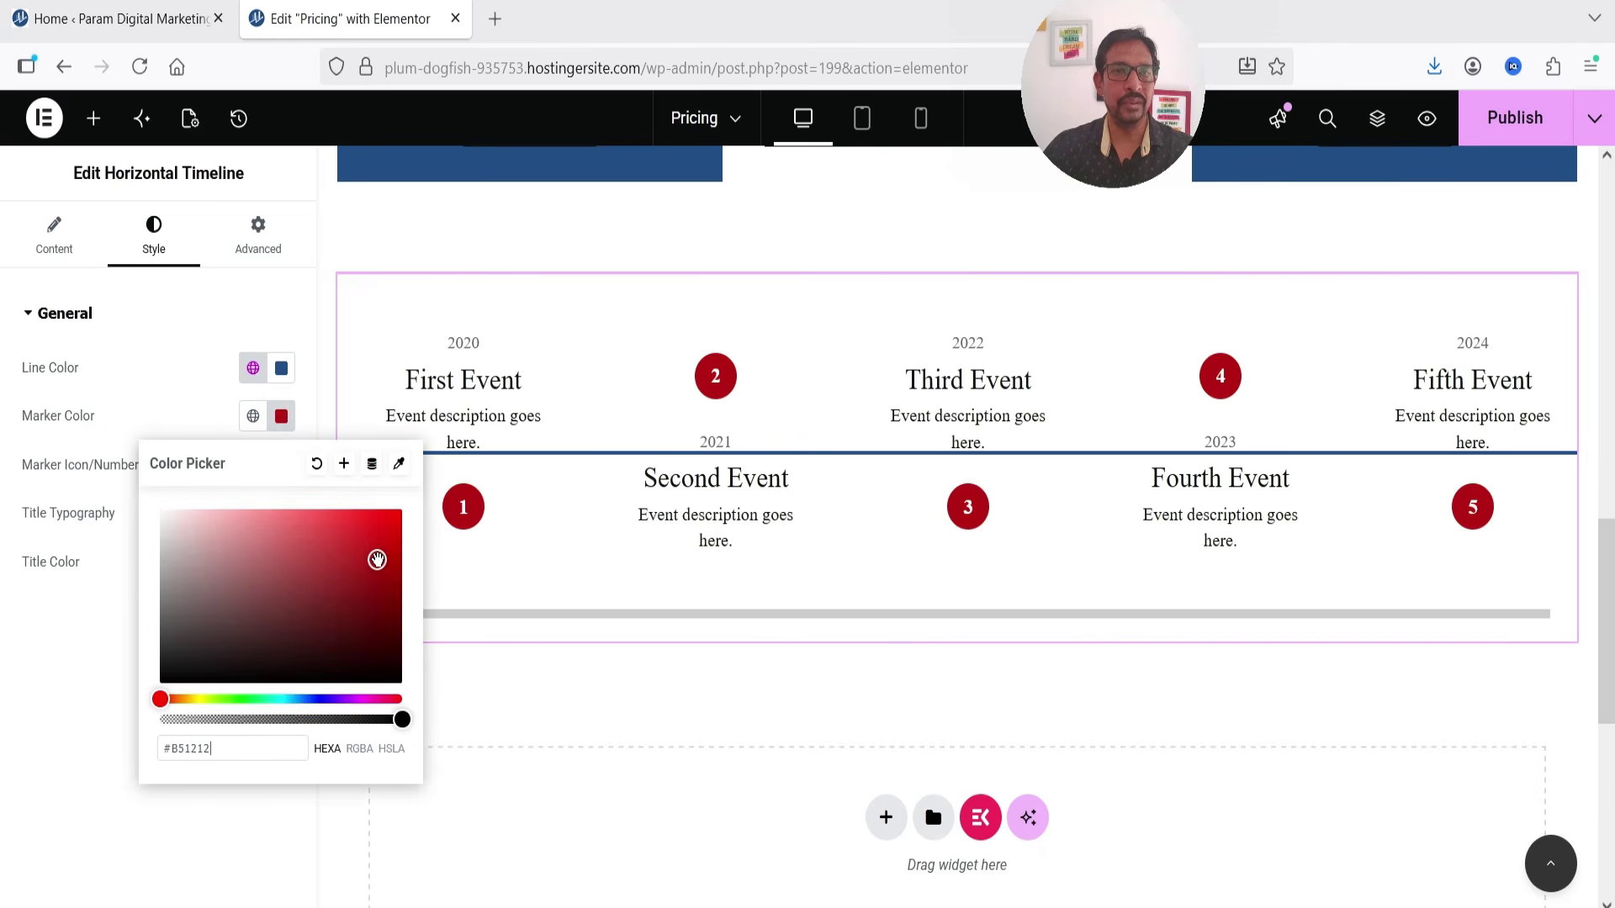
click(101, 650)
Set the timeline's marker icon/number color to a custom light green.
click(252, 464)
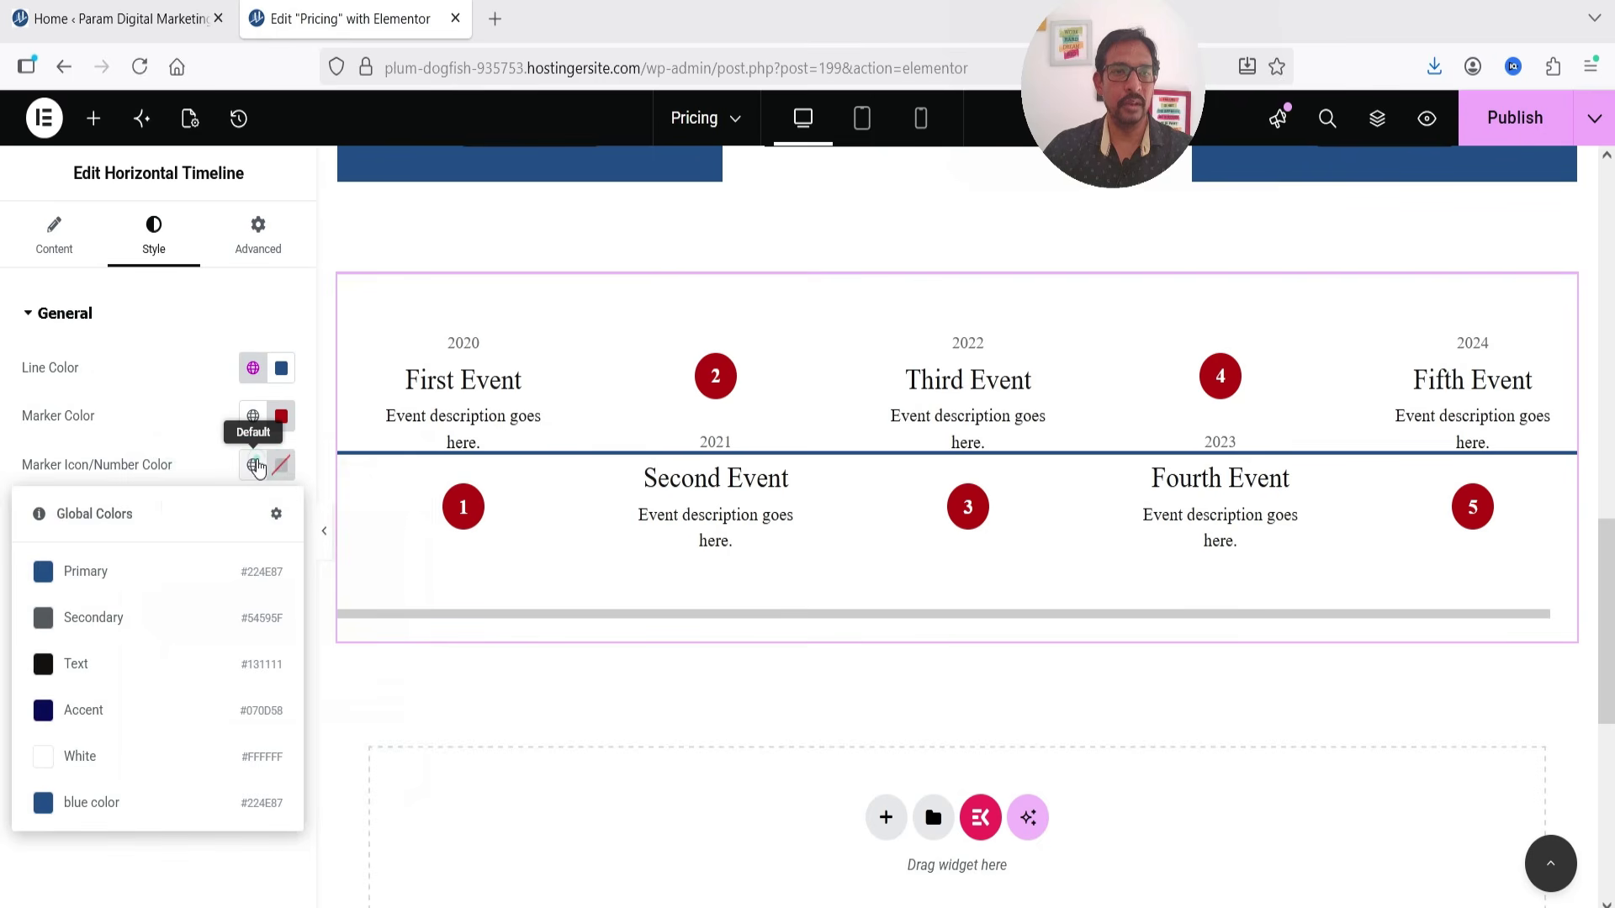
click(275, 473)
click(201, 718)
click(246, 747)
click(327, 566)
click(113, 468)
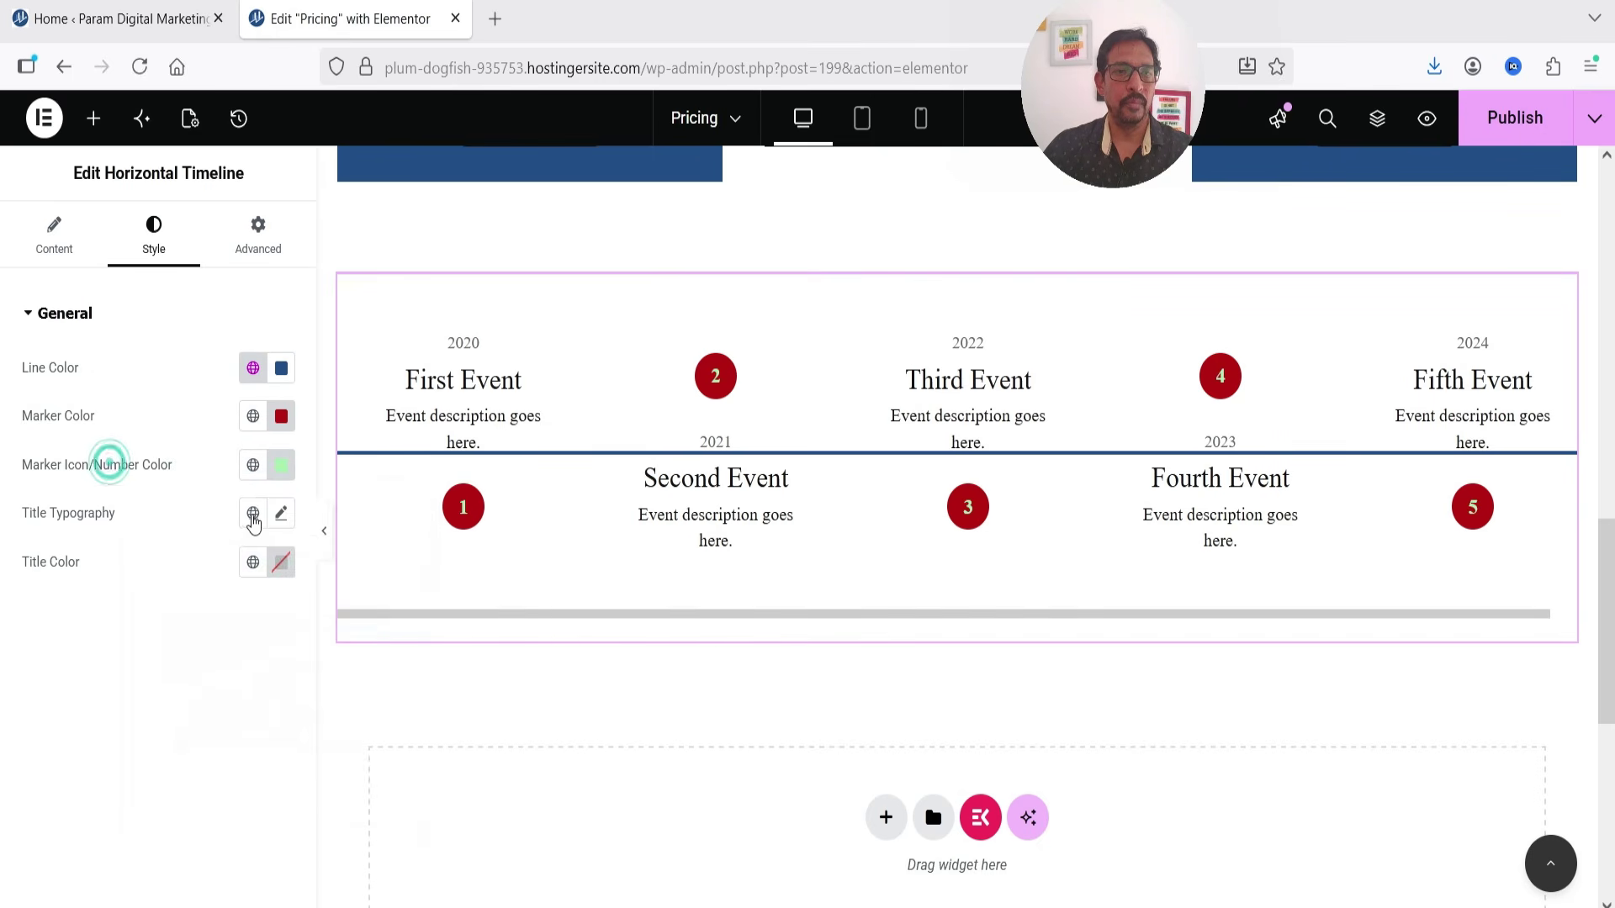
Apply the Primary global color to the timeline's event titles and set their font size to 31 px.
click(252, 564)
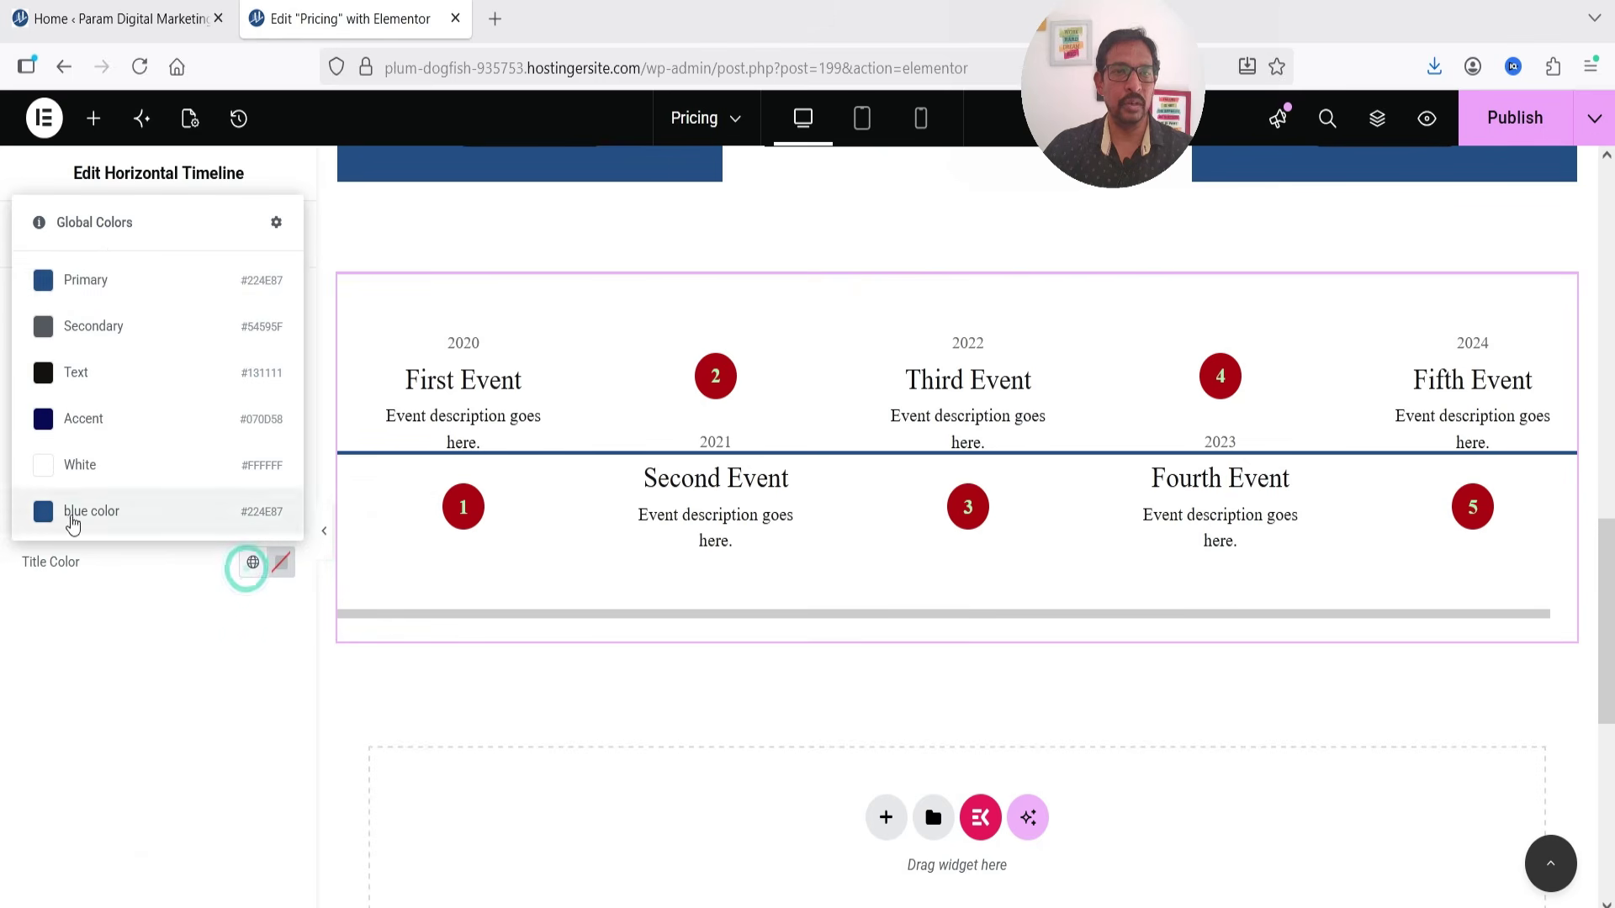
click(65, 284)
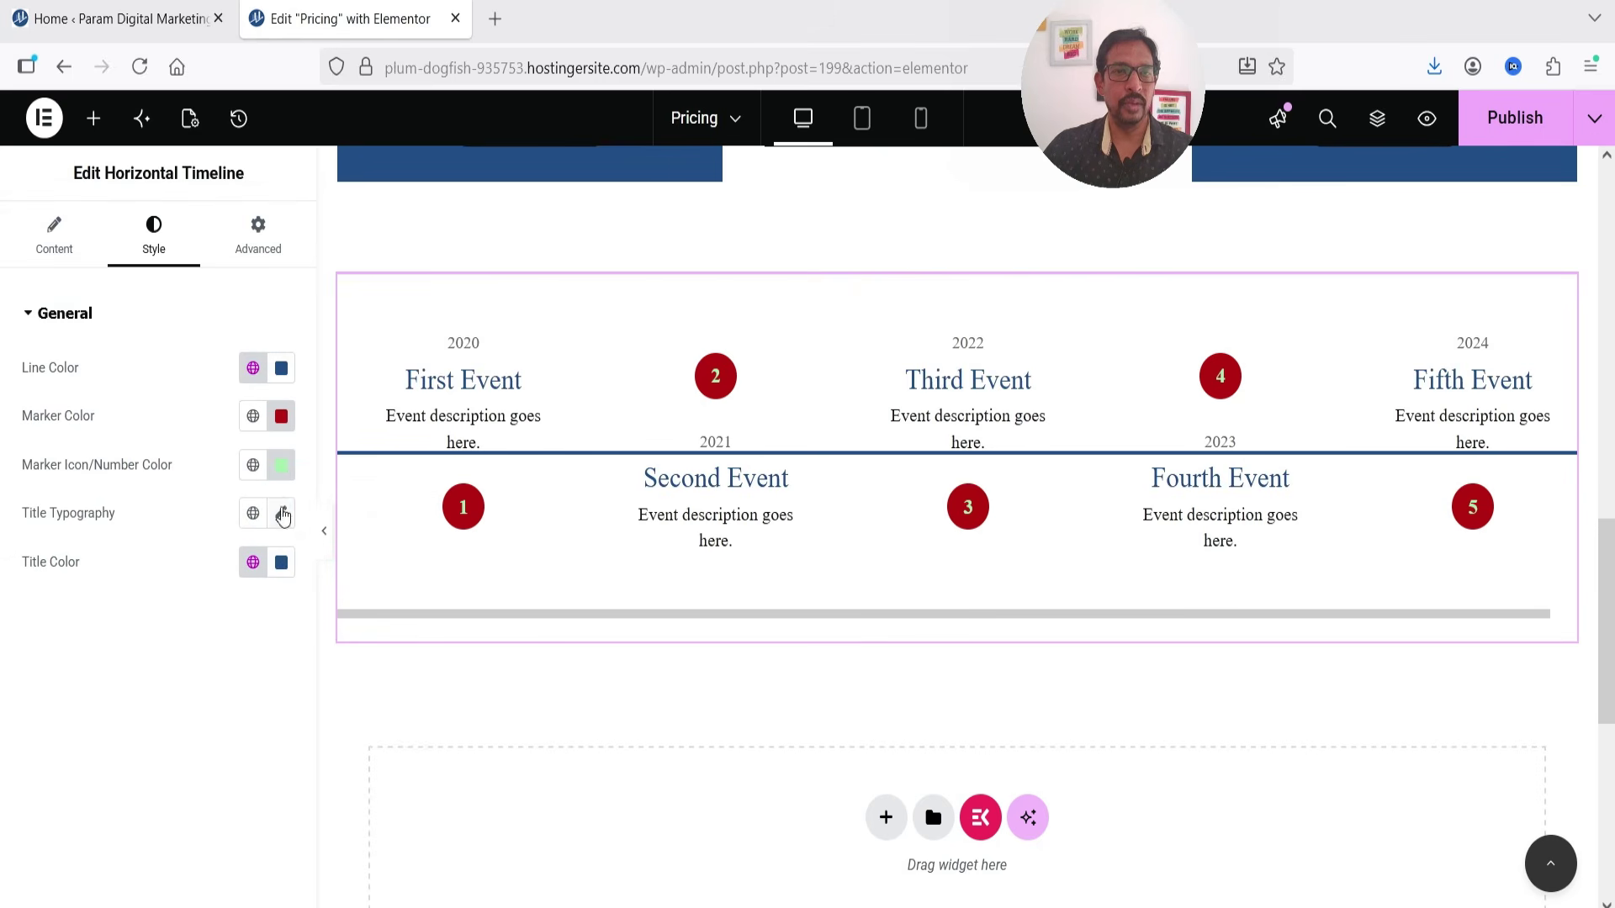
click(281, 513)
click(237, 697)
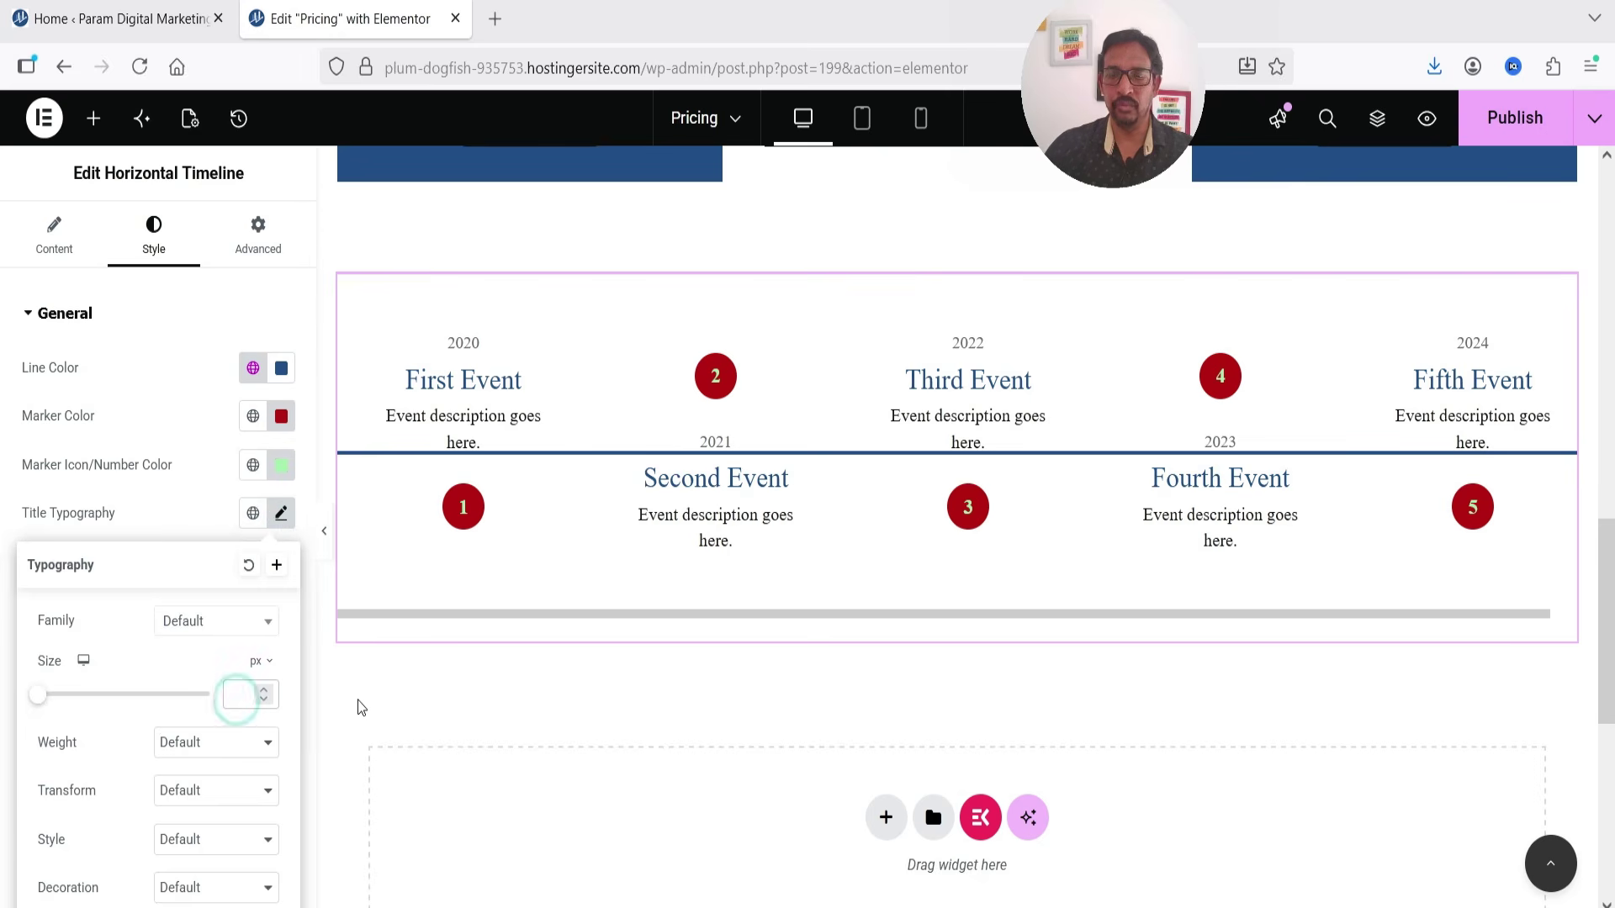
text(30)
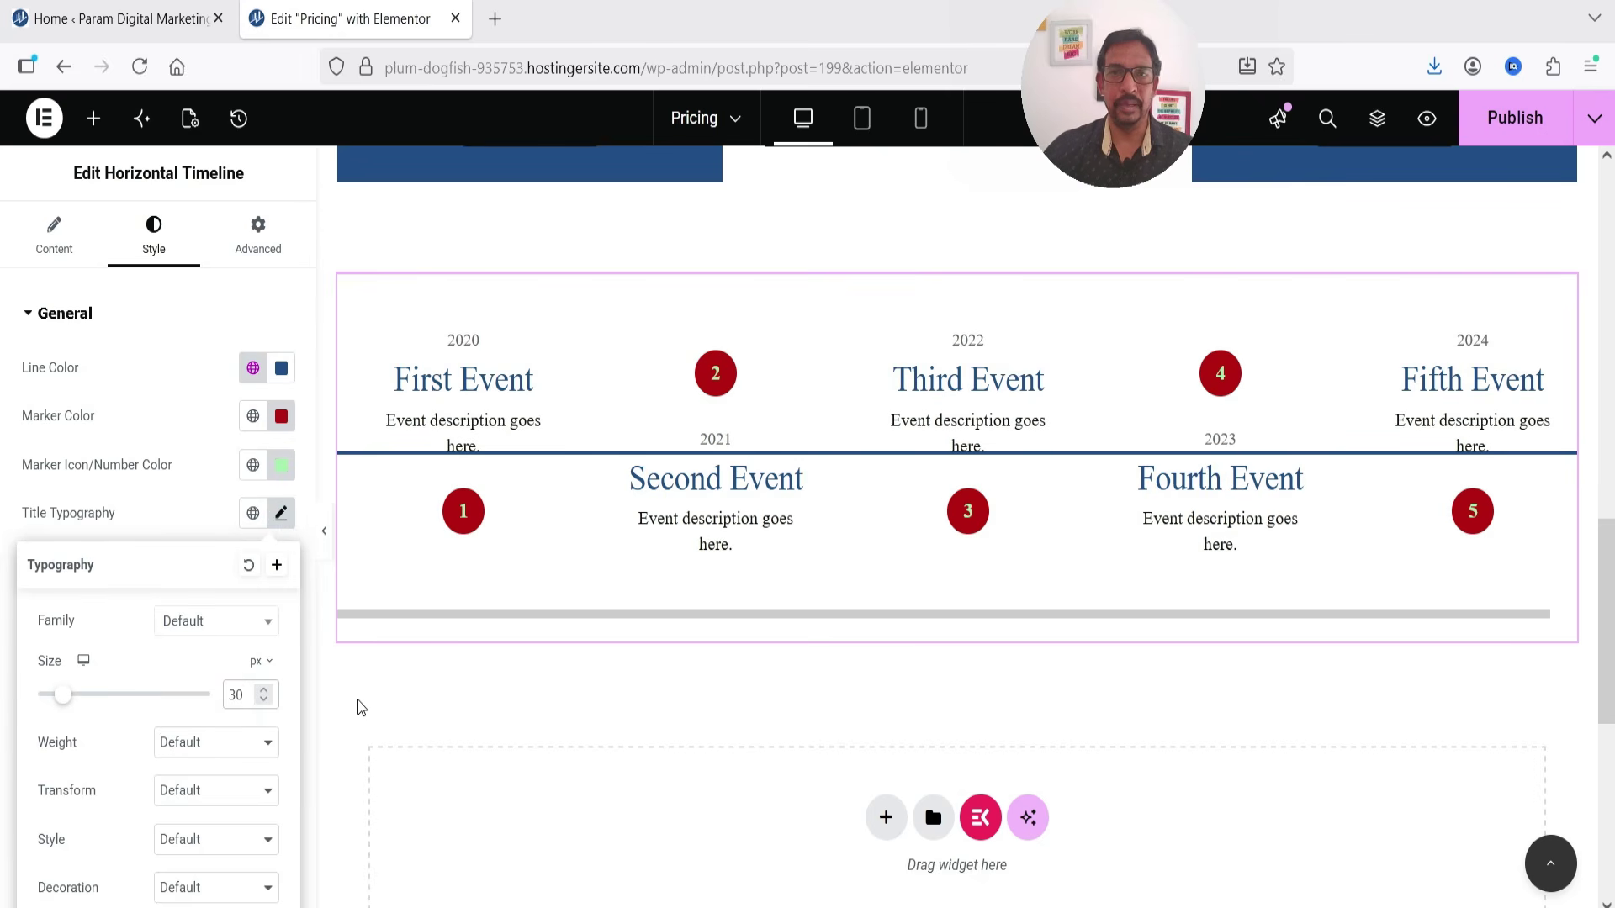
click(263, 689)
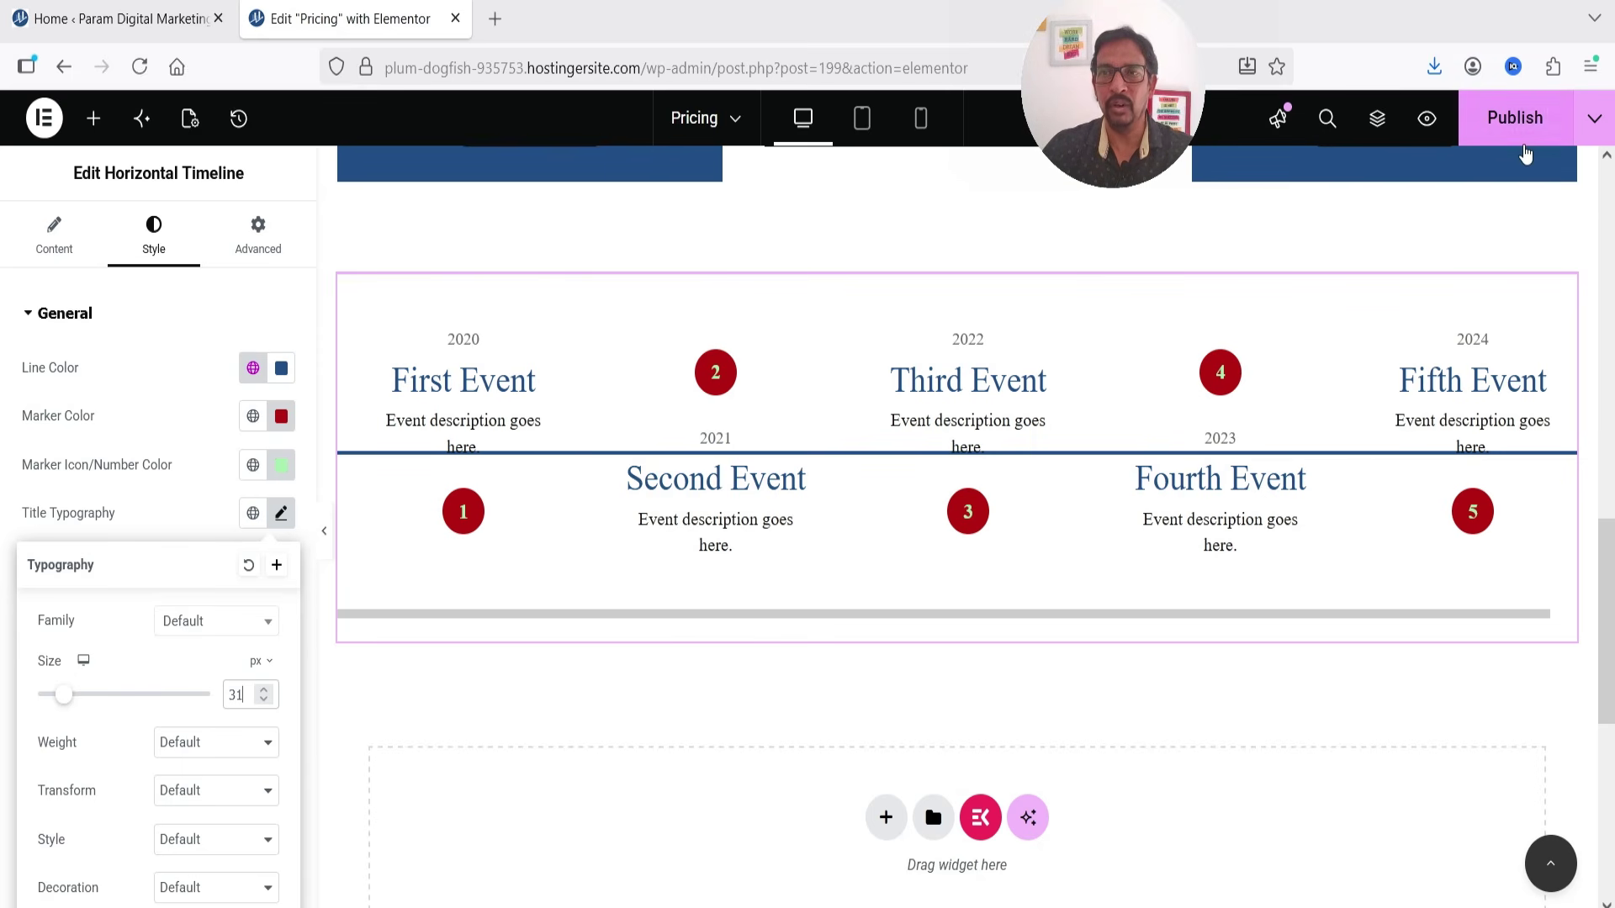
Publish the Pricing page and check the styled timeline on the live page.
click(1519, 126)
click(1595, 119)
click(1553, 308)
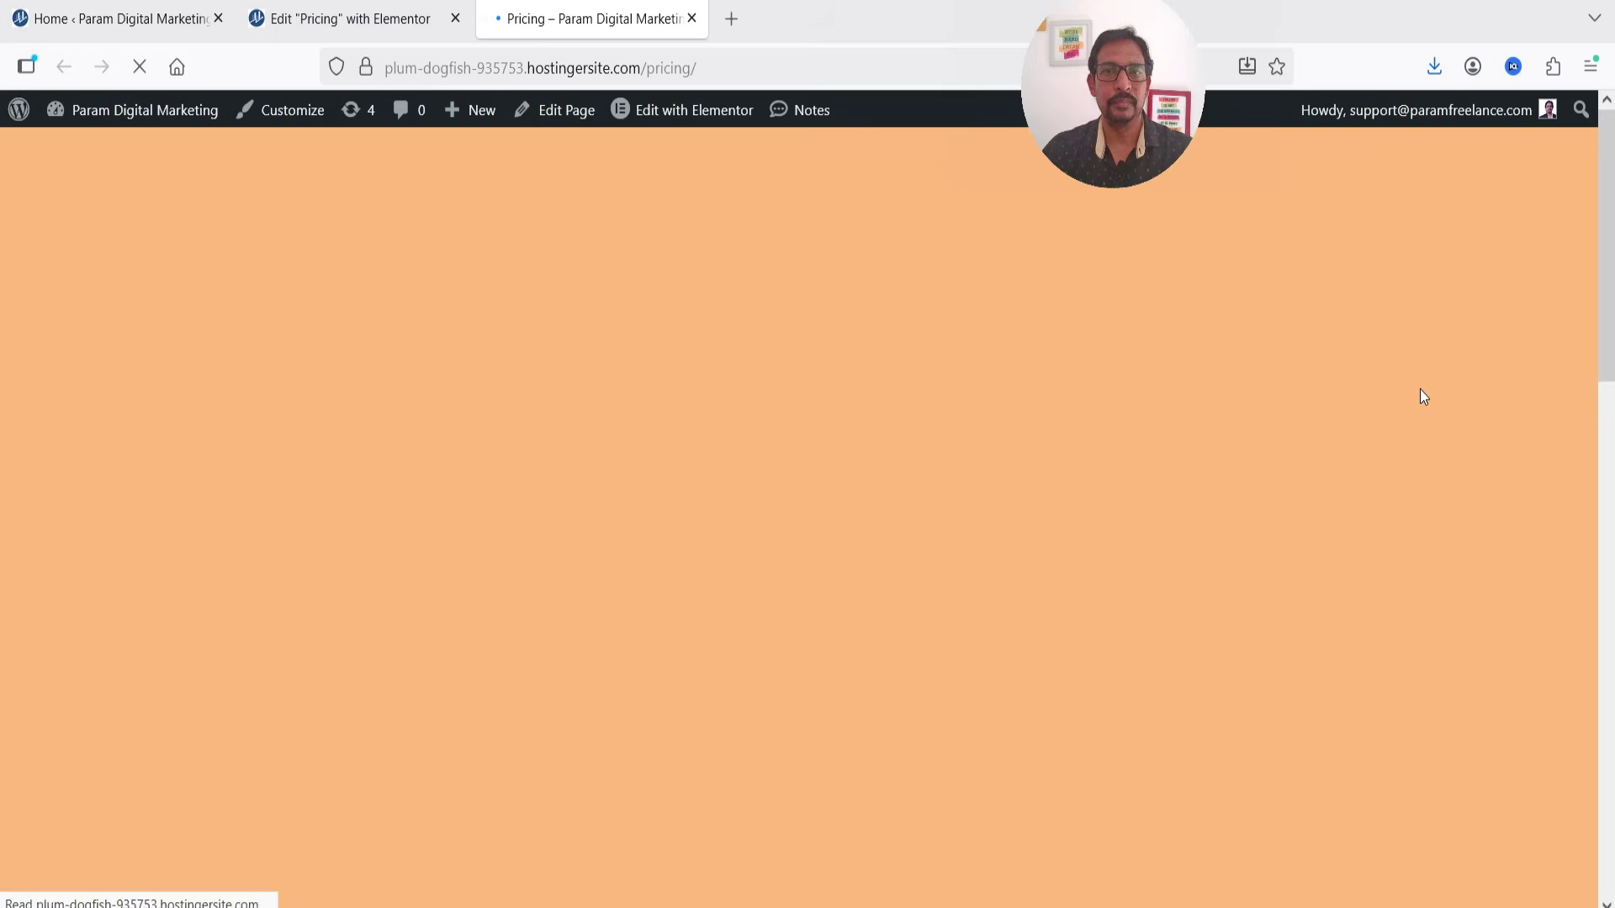
scroll(1401, 379, down, 10)
scroll(1400, 380, down, 1)
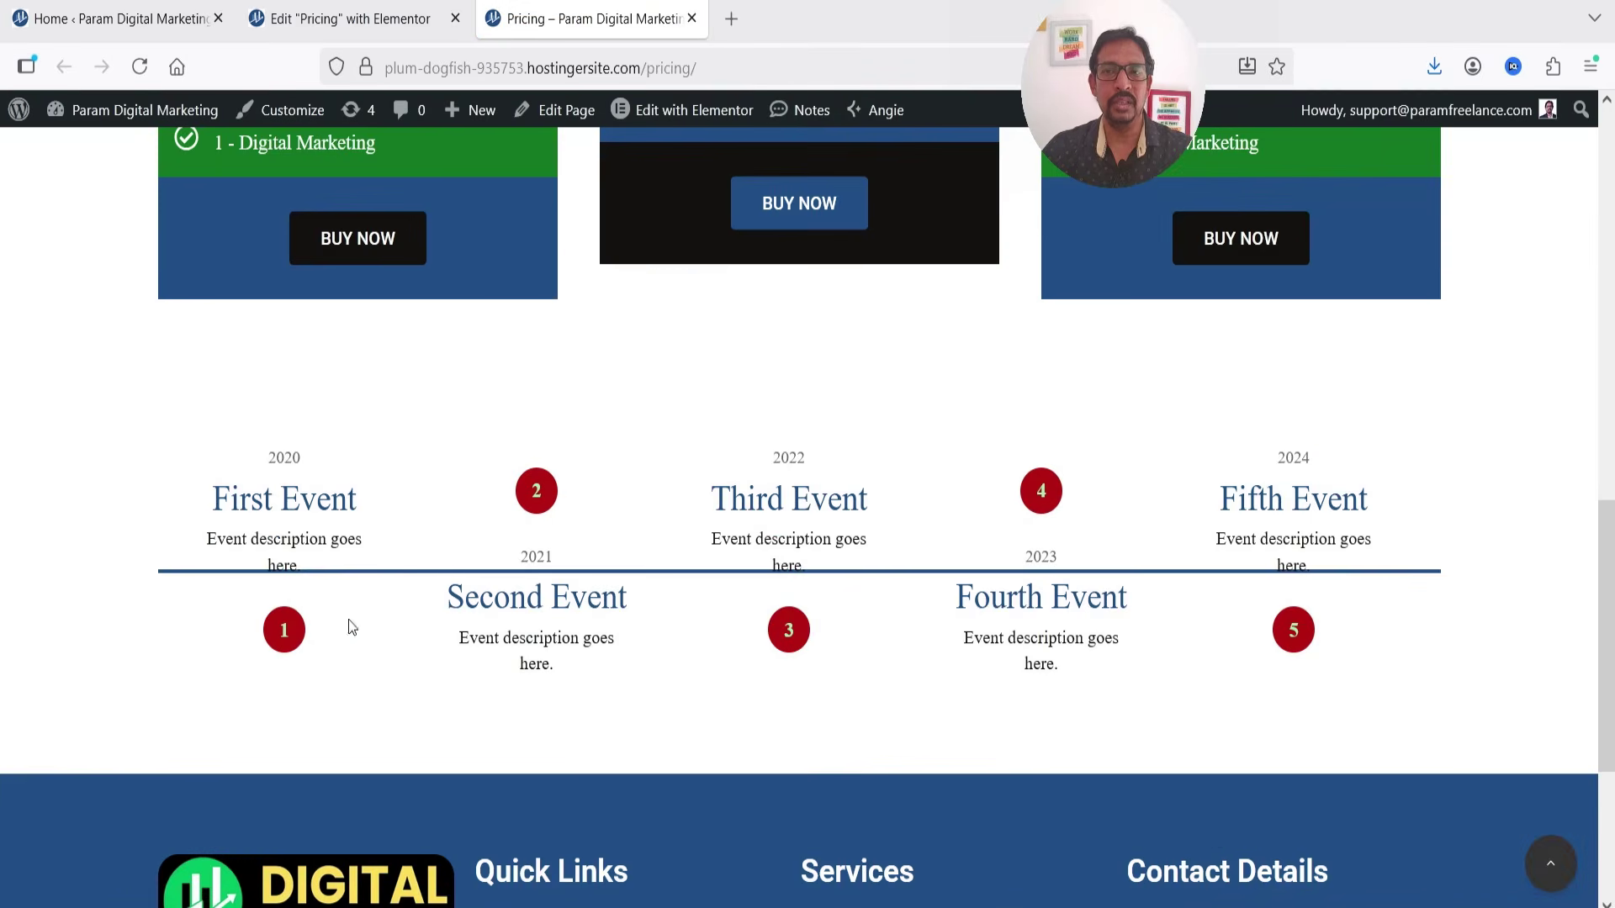
Return to the Angie page, show the Visual Apps ideas, and open the full Prompt Library to browse the Elementor Widgets prompts.
key(ctrl+1)
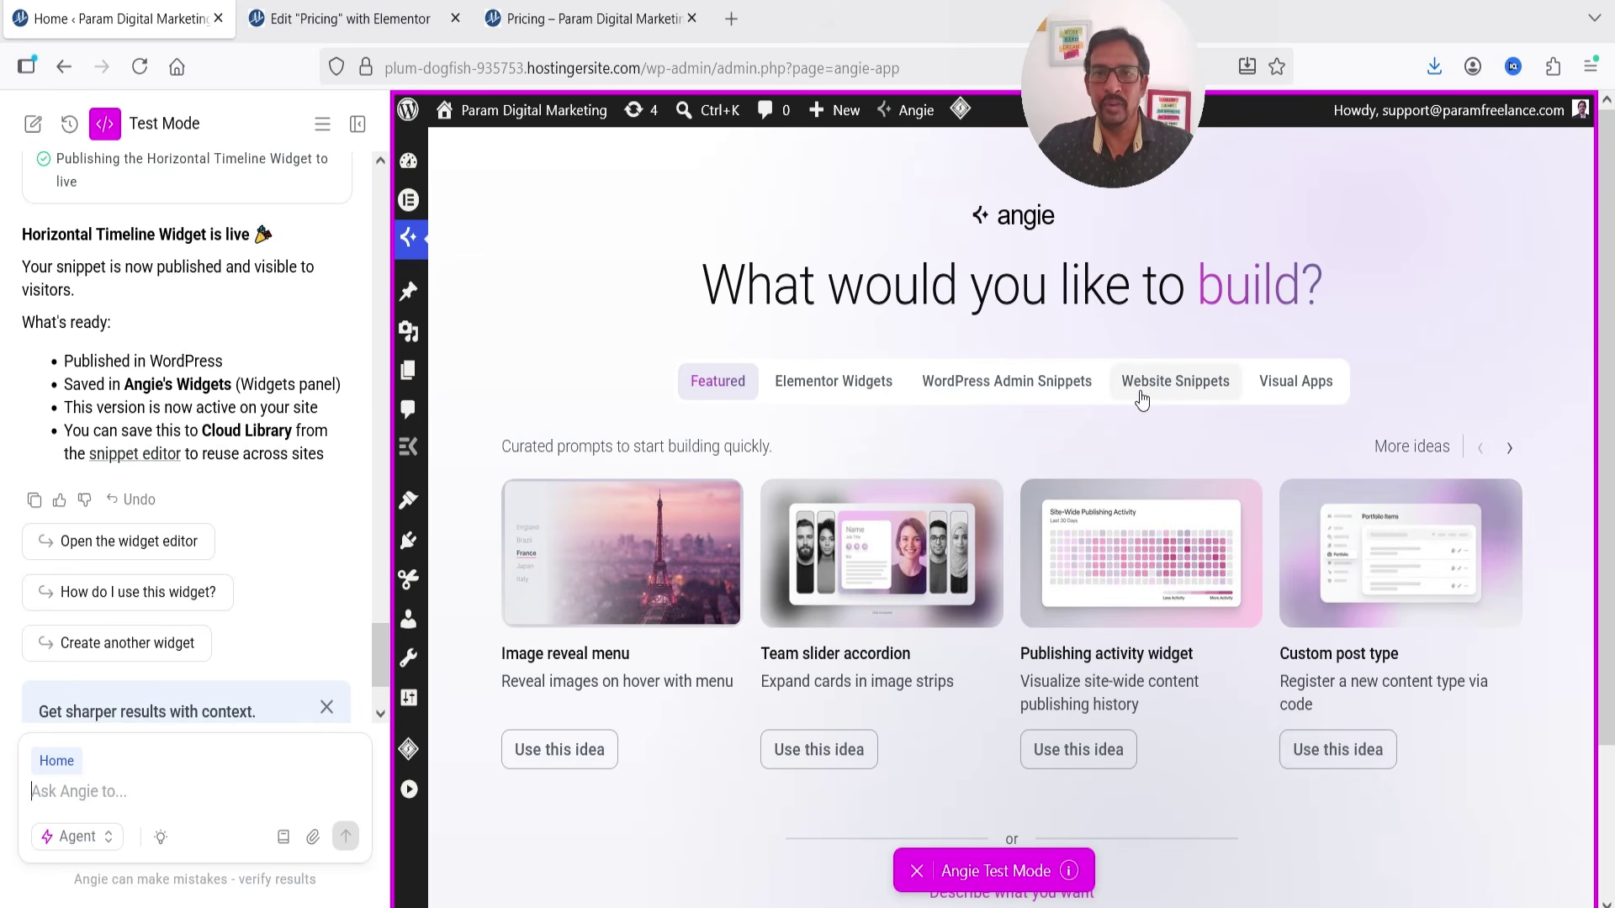
click(1302, 381)
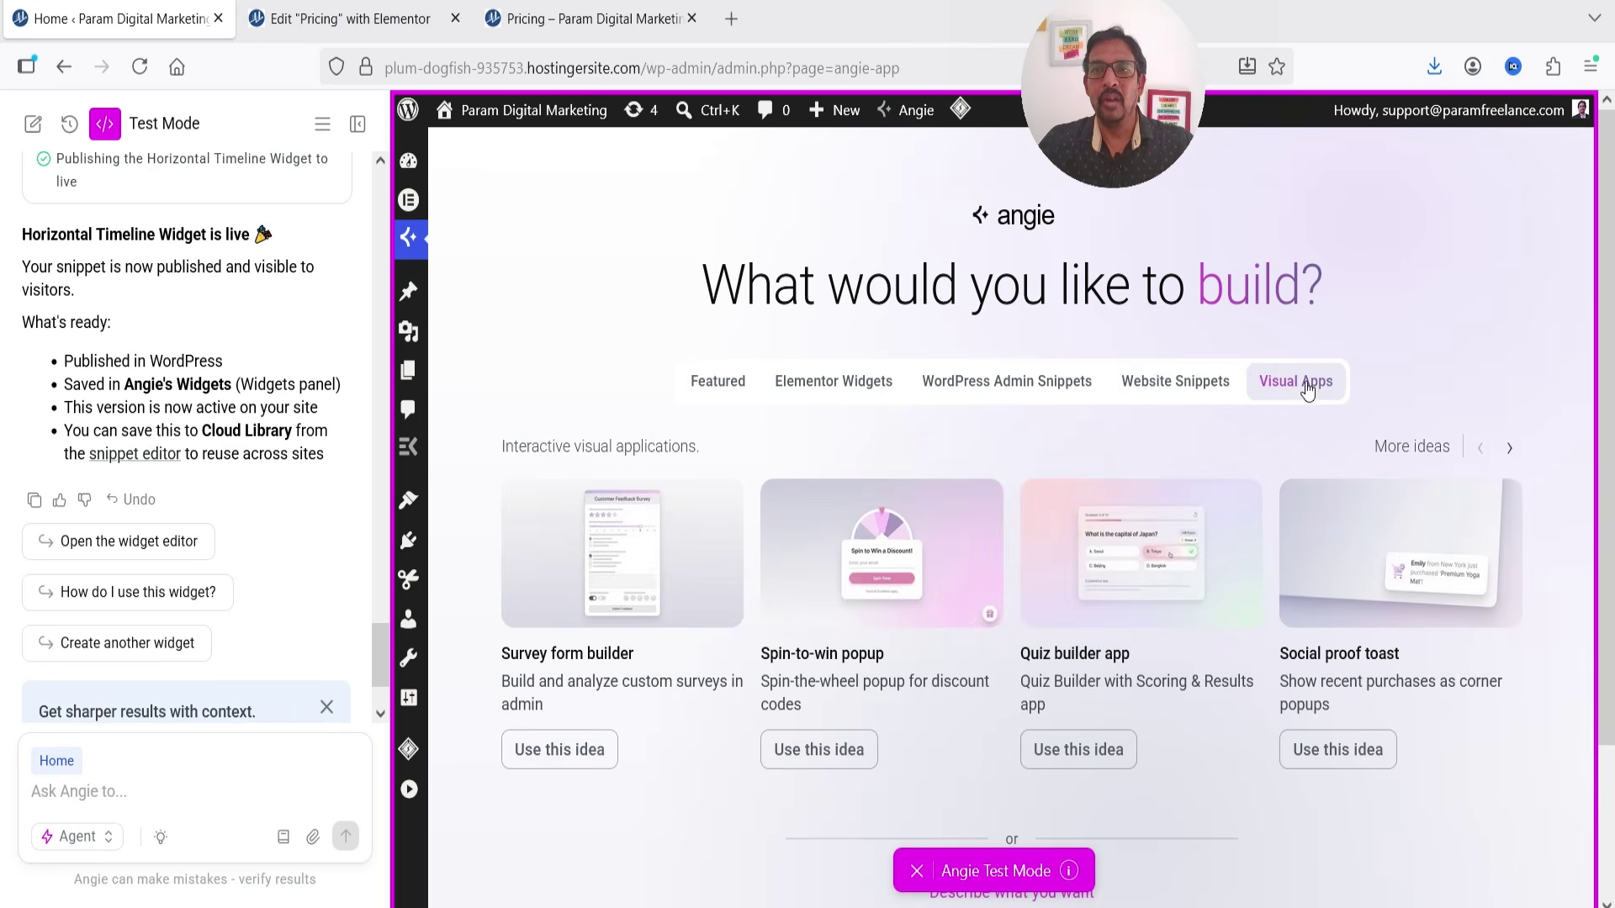
click(1422, 448)
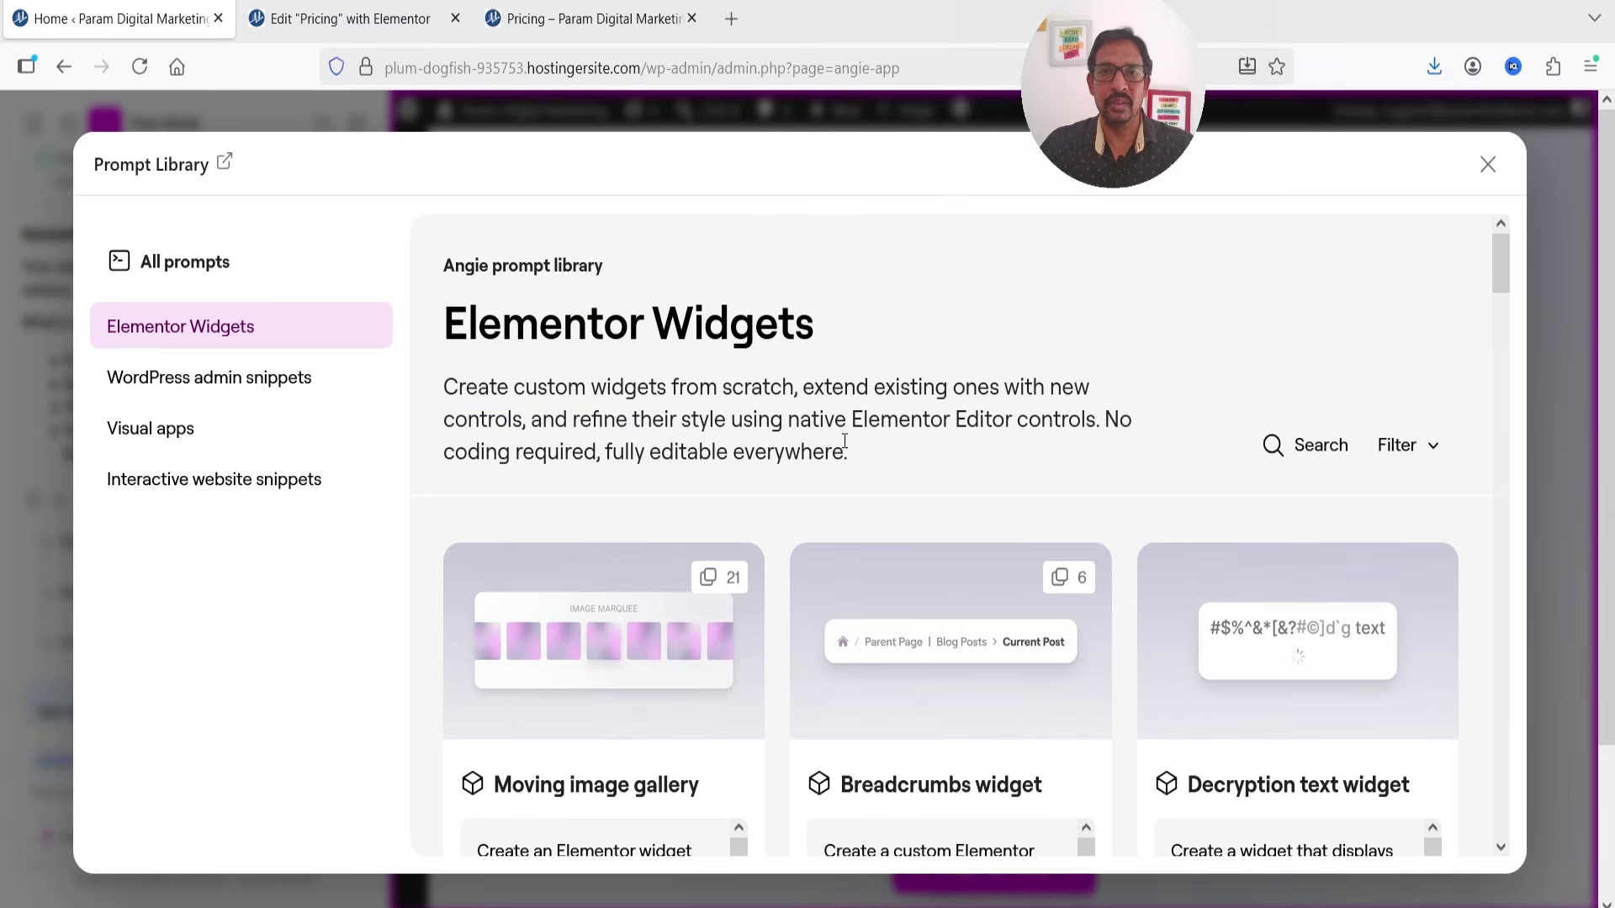
scroll(841, 444, down, 7)
scroll(836, 450, up, 7)
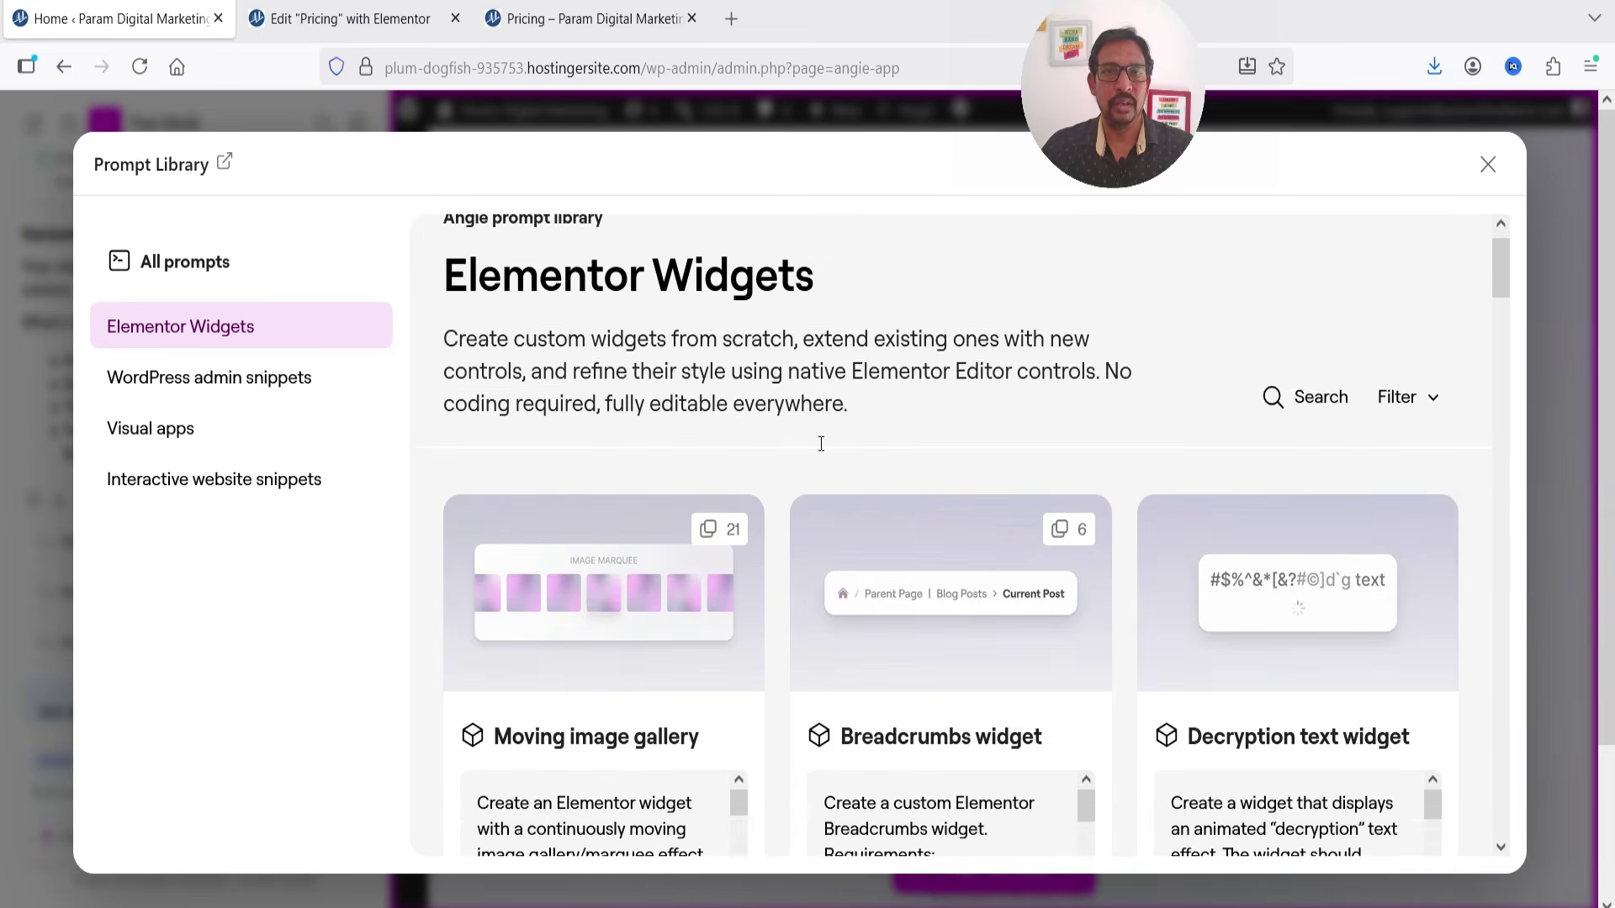
Search the Elementor Widgets prompts for "woocommerce" and look through the matching widget ideas.
click(1292, 459)
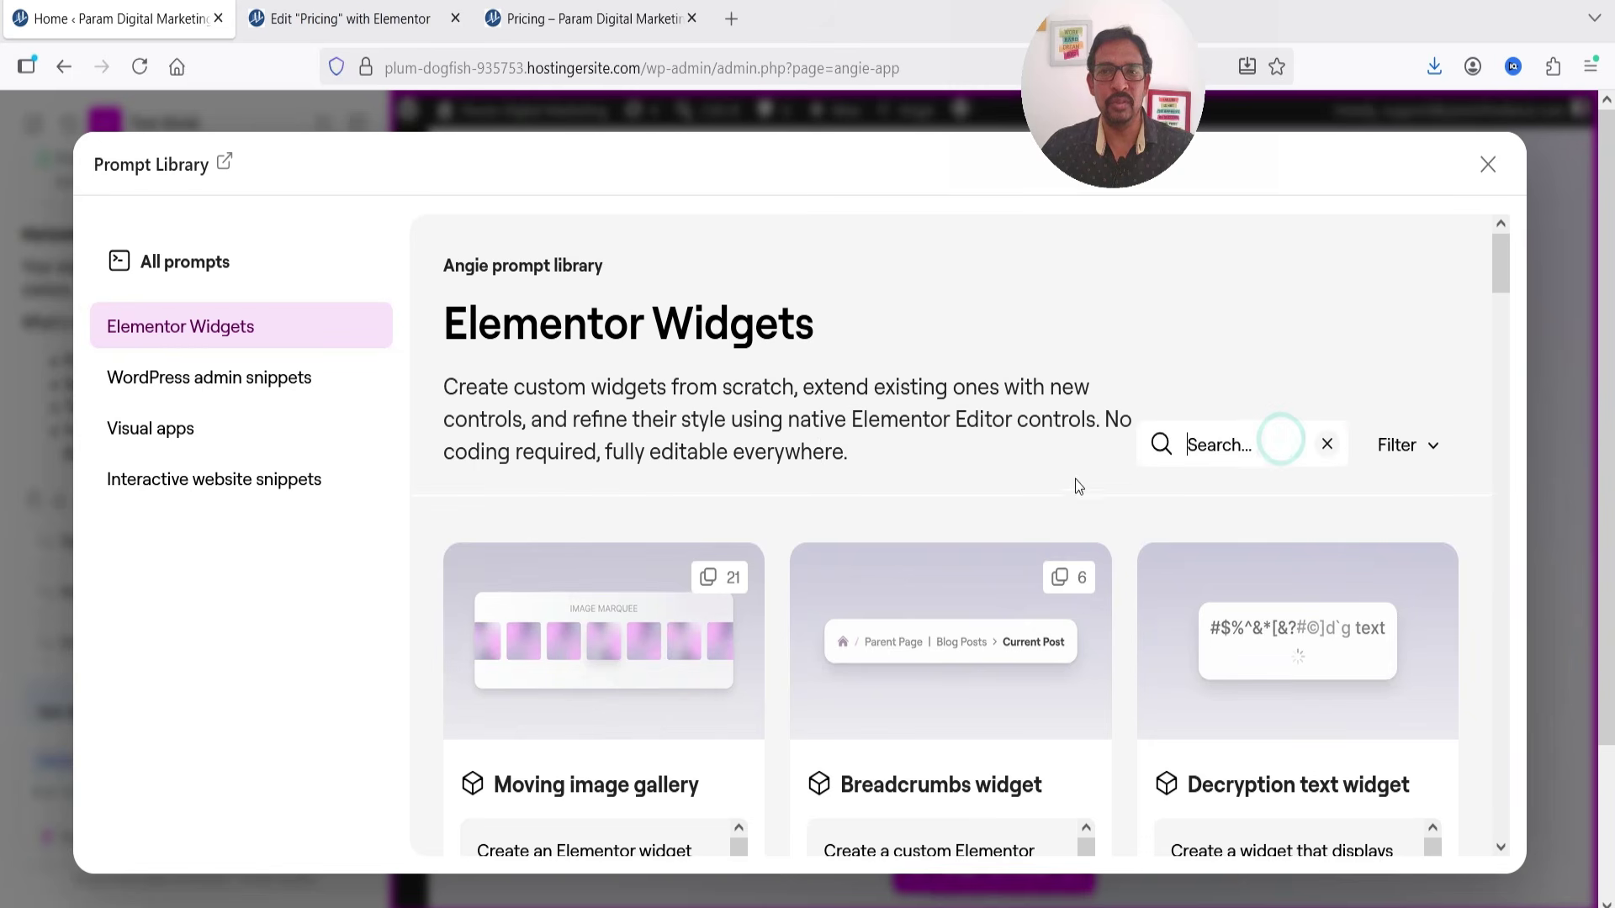
text(woocommerce)
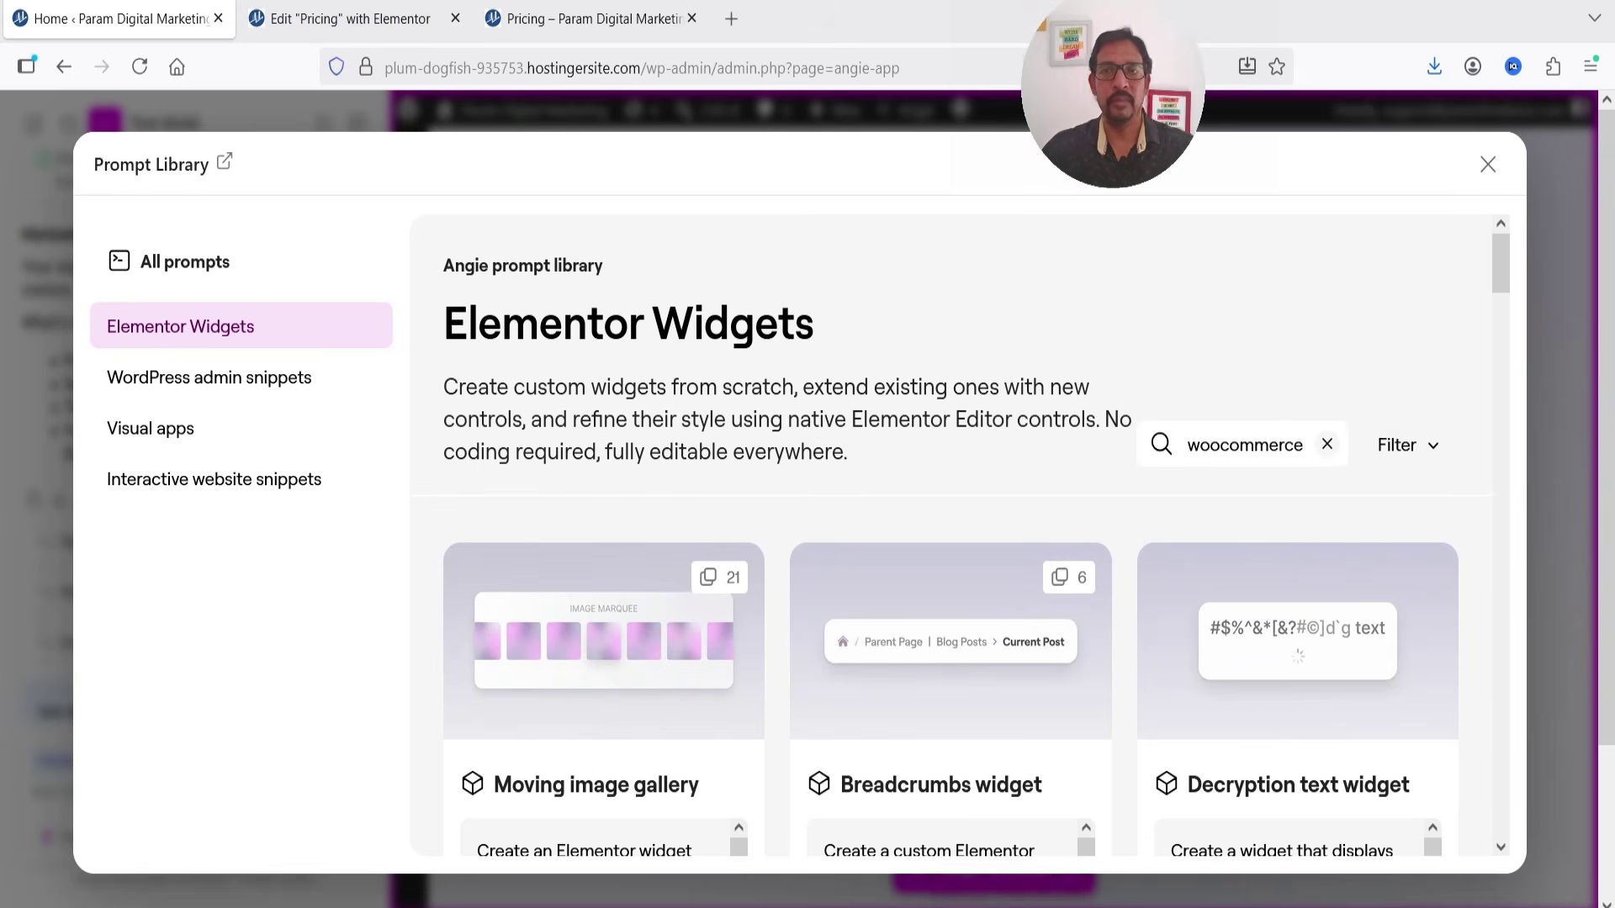
scroll(751, 631, down, 3)
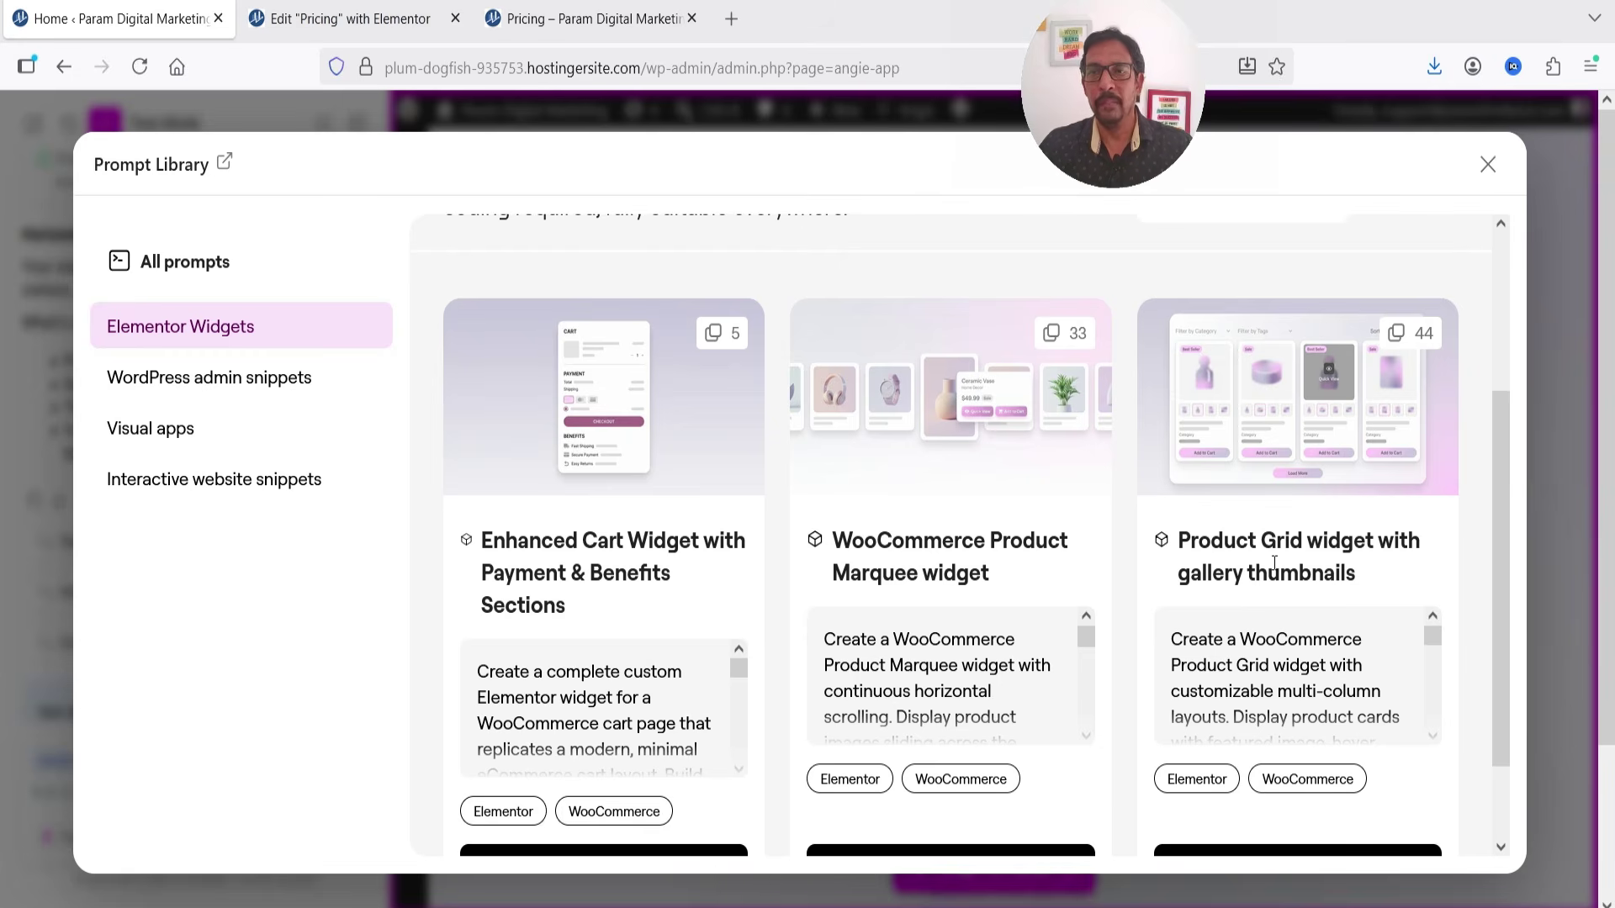
scroll(846, 488, down, 1)
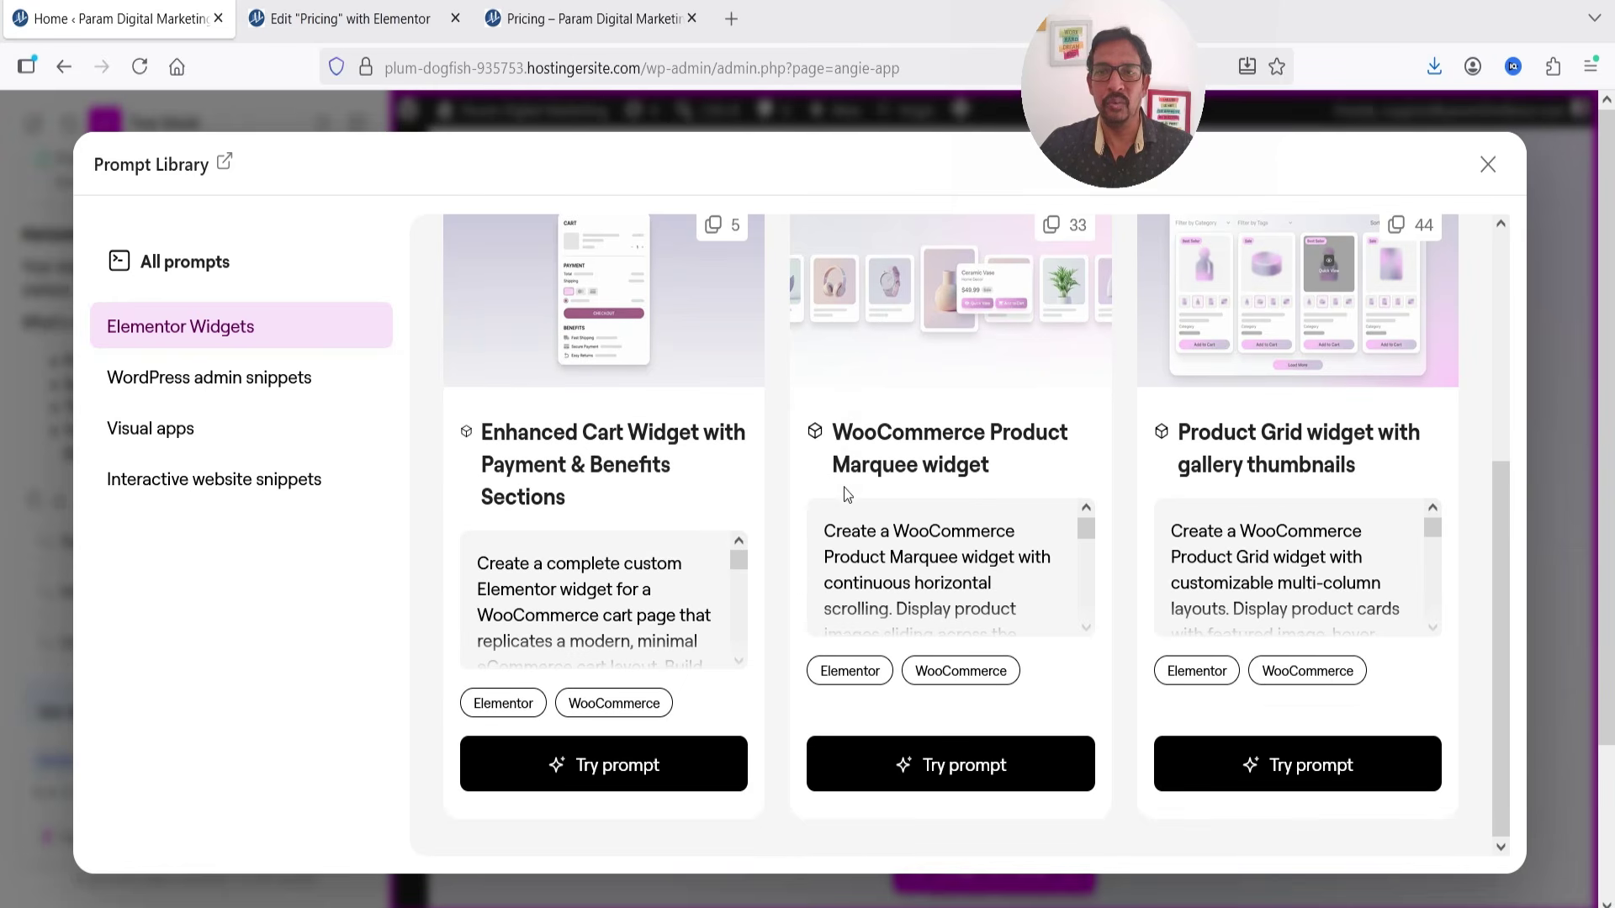
scroll(1243, 506, up, 4)
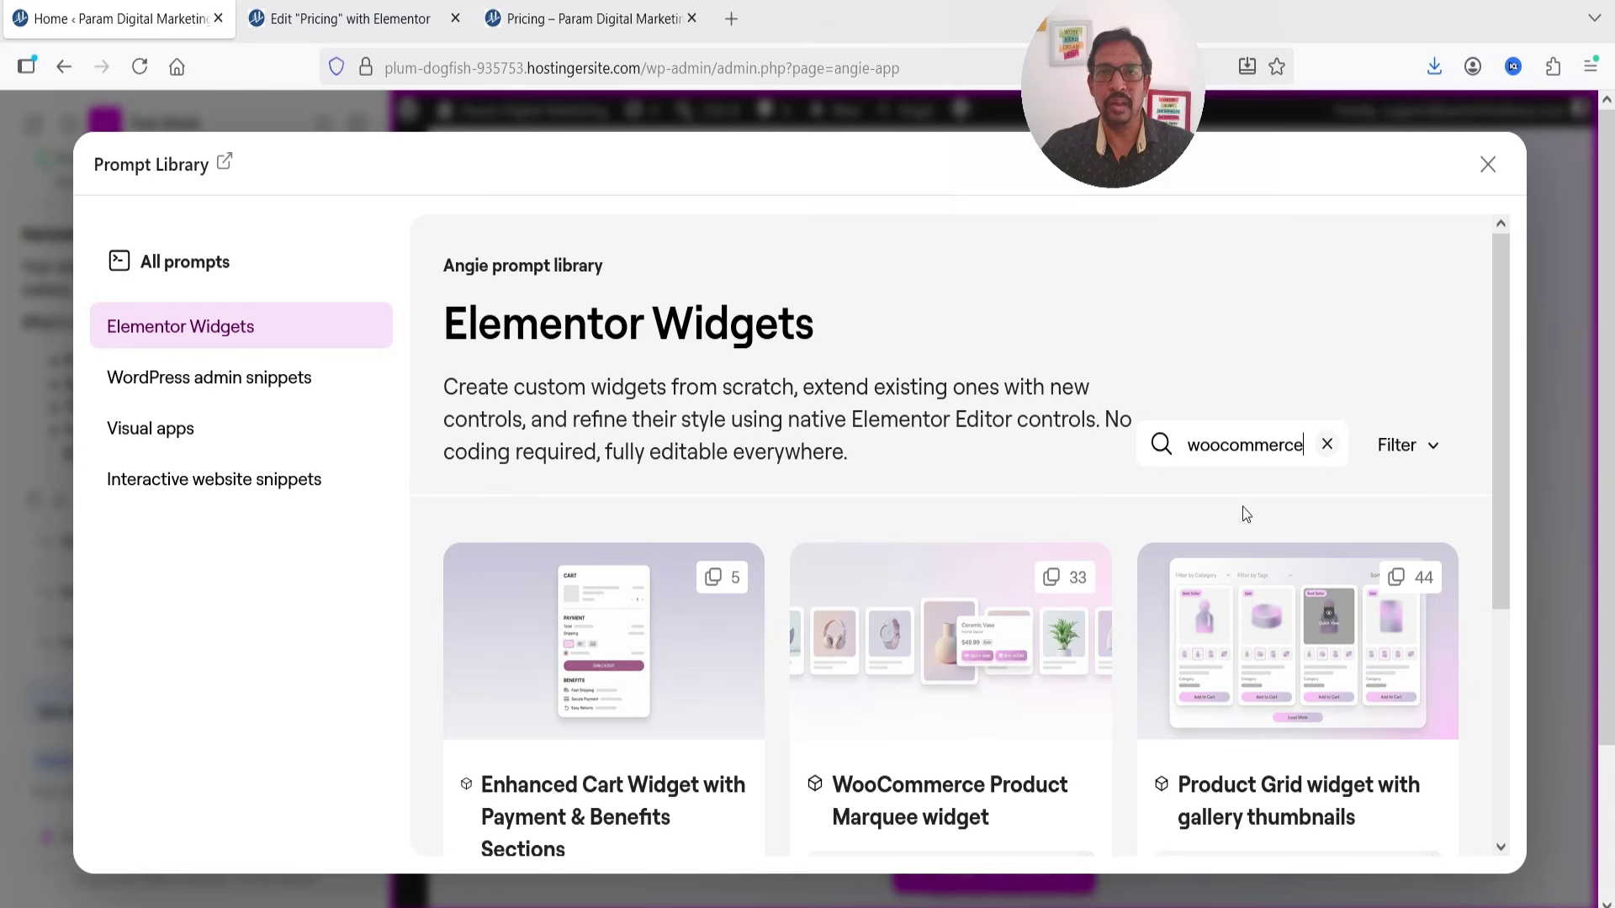